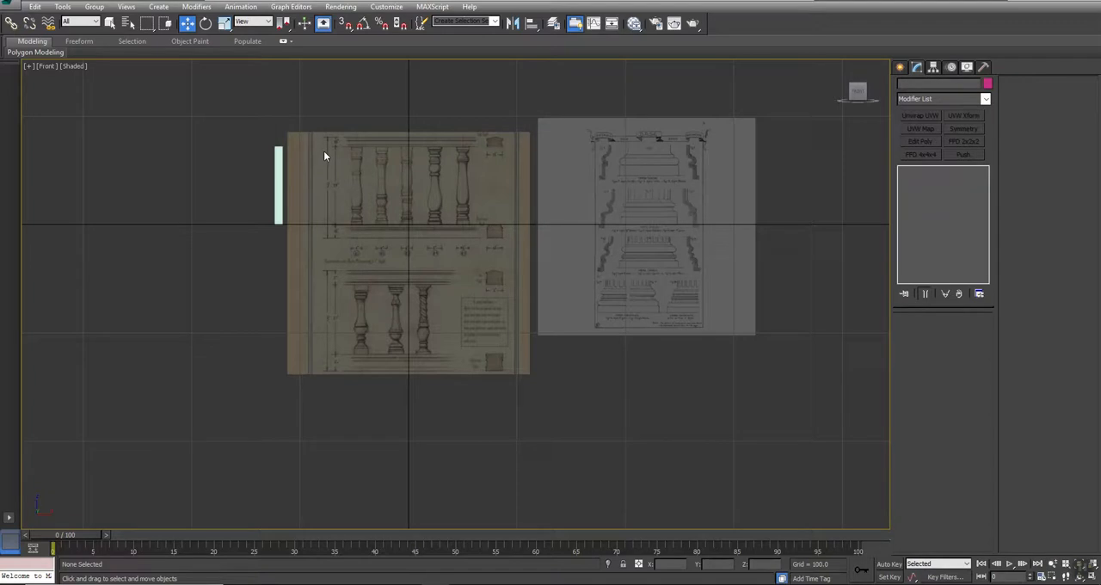
- Draw three stacked, progressively narrower rectangle splines over the top block mouldings of baluster No. 5 in the reference drawing
middle_click_drag(333, 135, 311, 217)
scroll(315, 270, "up", 5)
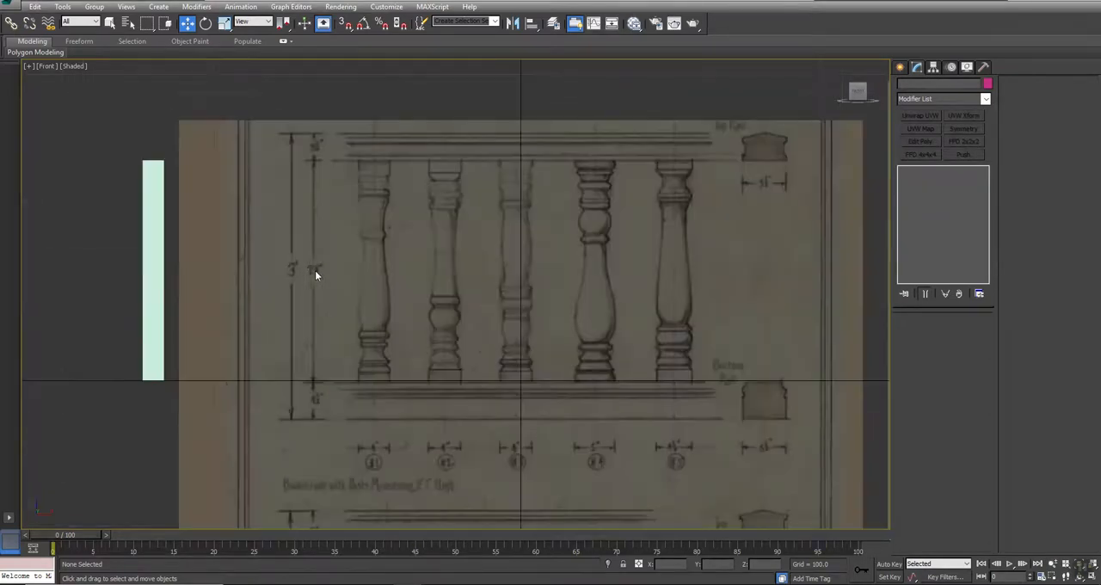
middle_click_drag(624, 285, 545, 250)
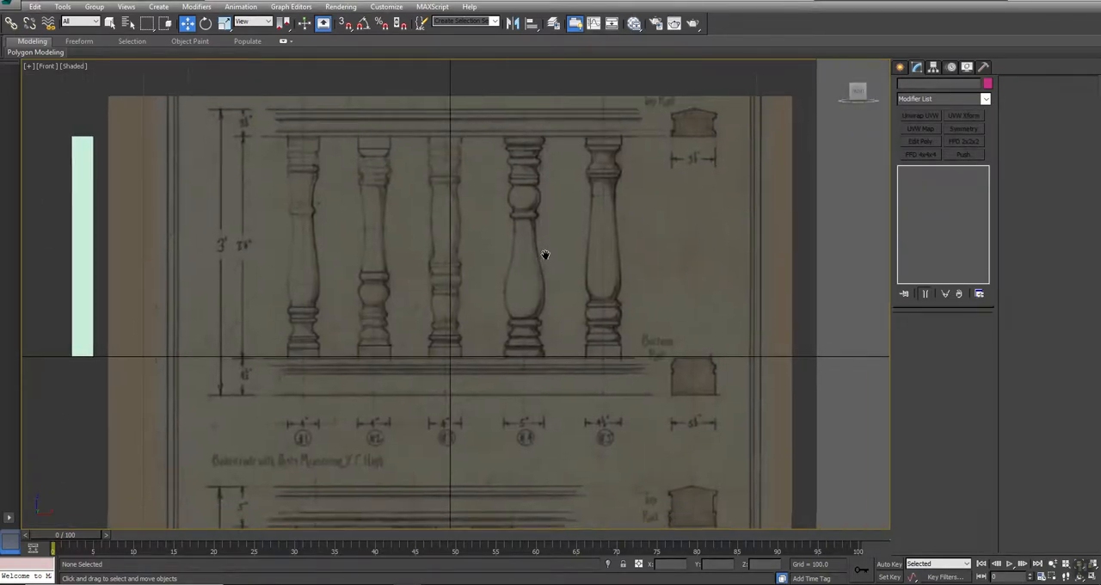
scroll(505, 186, "up", 2)
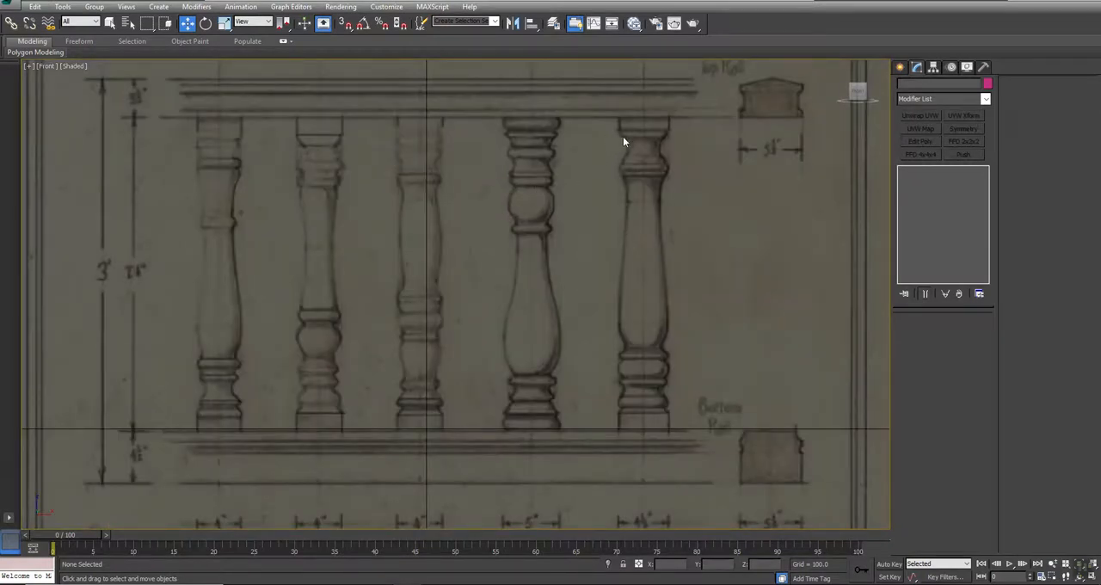
middle_click_drag(624, 144, 592, 151)
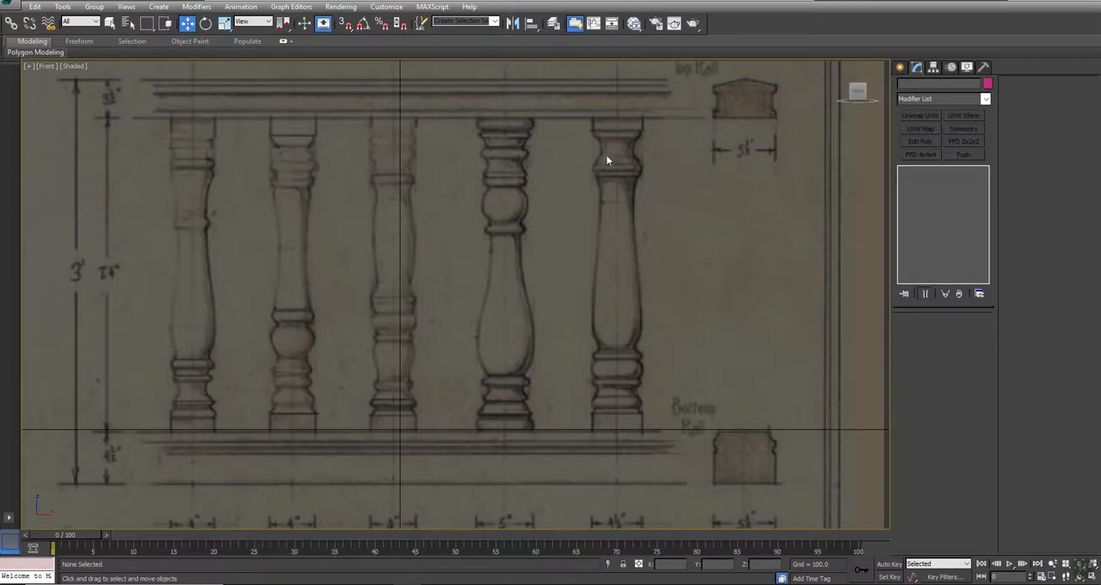
scroll(625, 138, "up", 5)
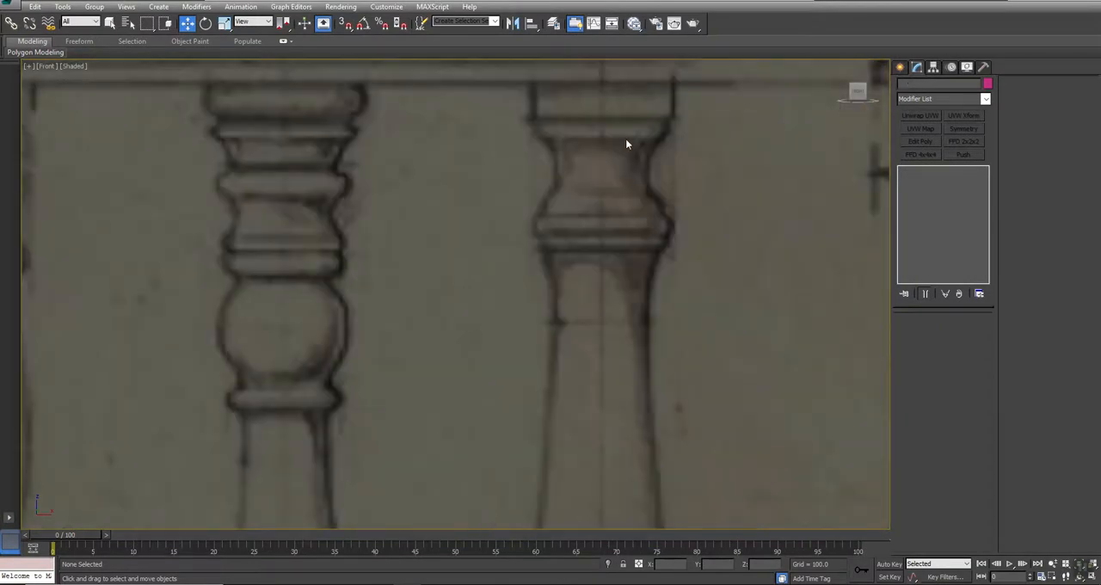
left_click(899, 67)
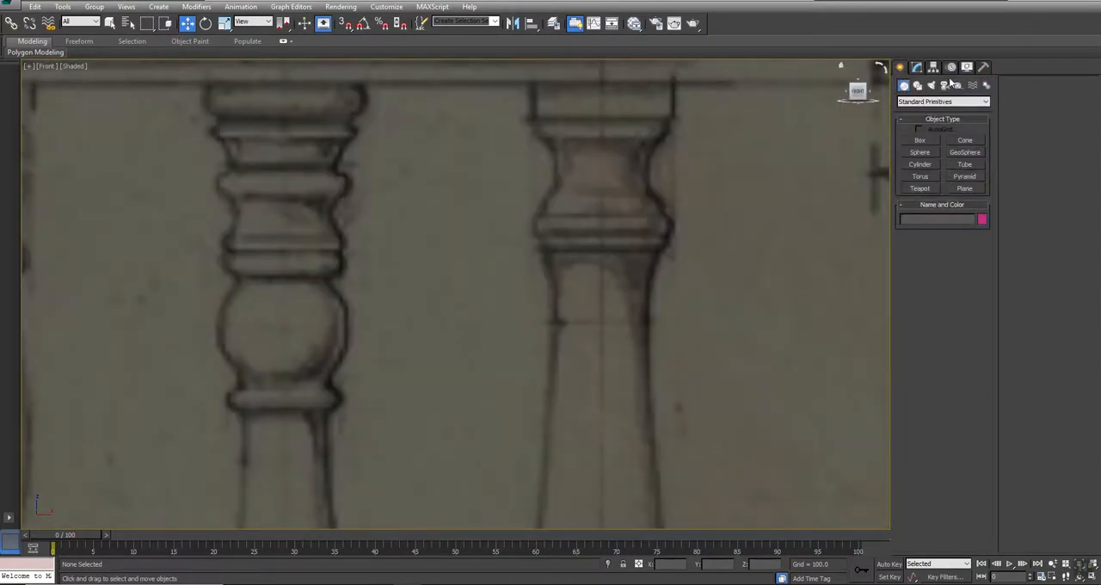
left_click(917, 85)
left_click(964, 149)
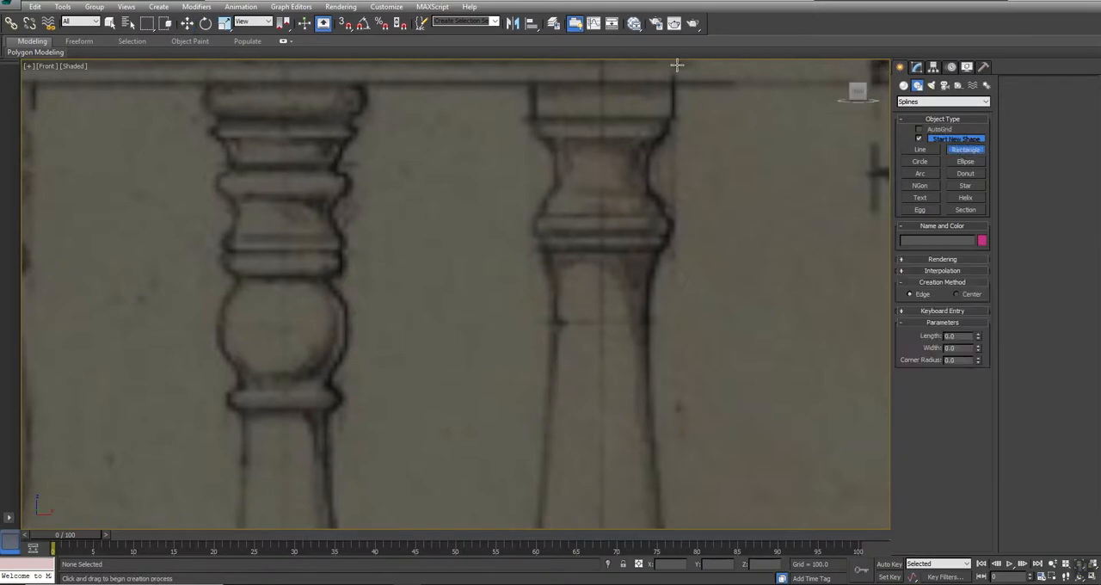
left_click_drag(670, 75, 573, 117)
left_click_drag(667, 114, 588, 130)
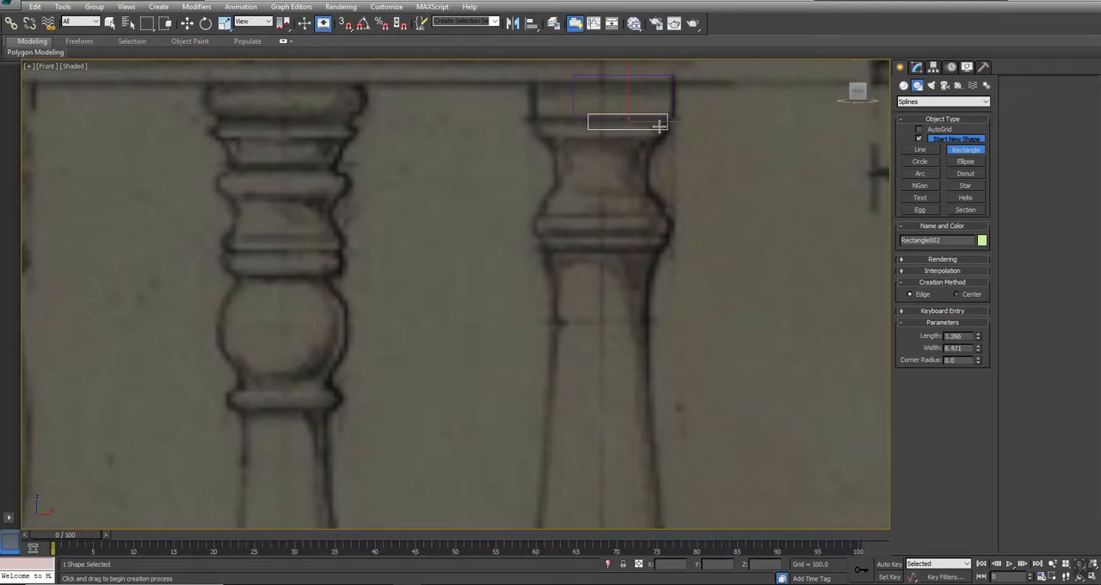
left_click_drag(663, 126, 600, 138)
- Draw a closed line shape below the rectangles, tracing the concave right edge of the baluster's neck
left_click(920, 150)
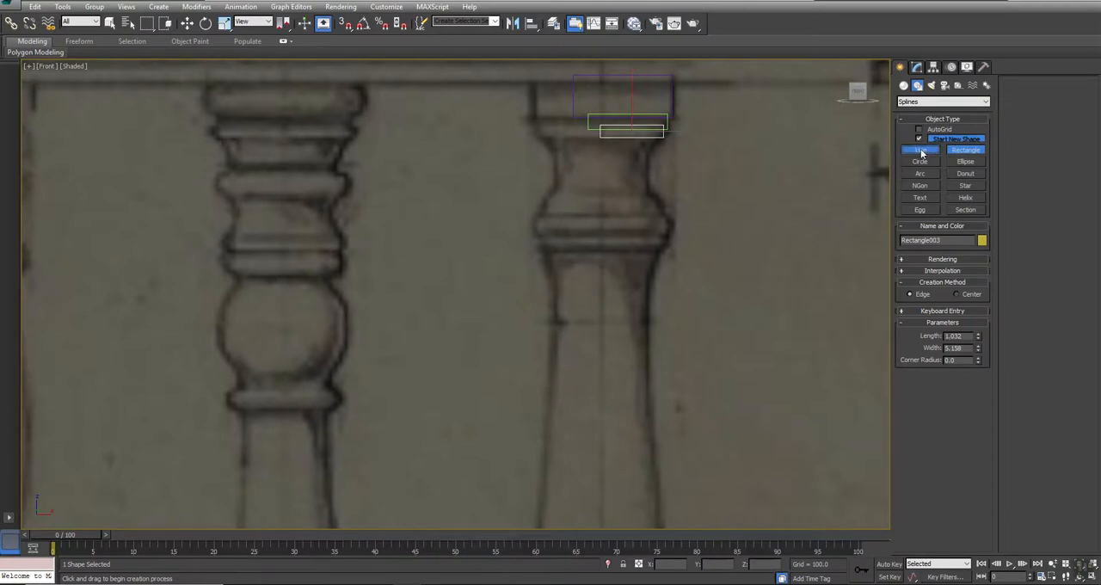
left_click(657, 139)
left_click(648, 150)
left_click(645, 173)
left_click(649, 197)
left_click(603, 198)
left_click(598, 149)
left_click(660, 140)
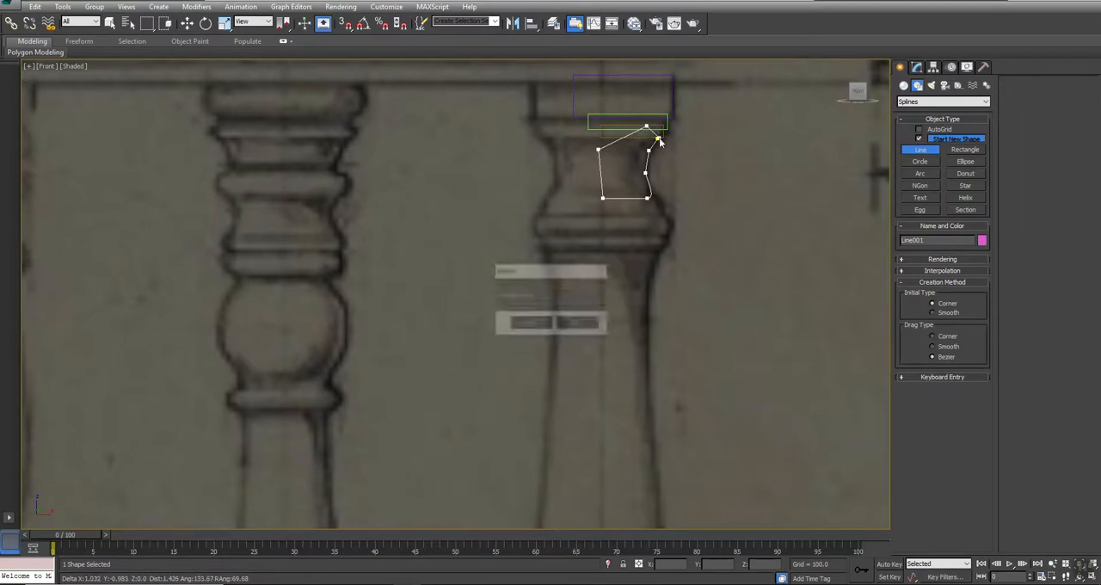
left_click(530, 320)
- Draw four stacked rectangle splines below the neck shape to block out the collar mouldings, the lowest about 9.1 by 1.3 units
left_click(964, 149)
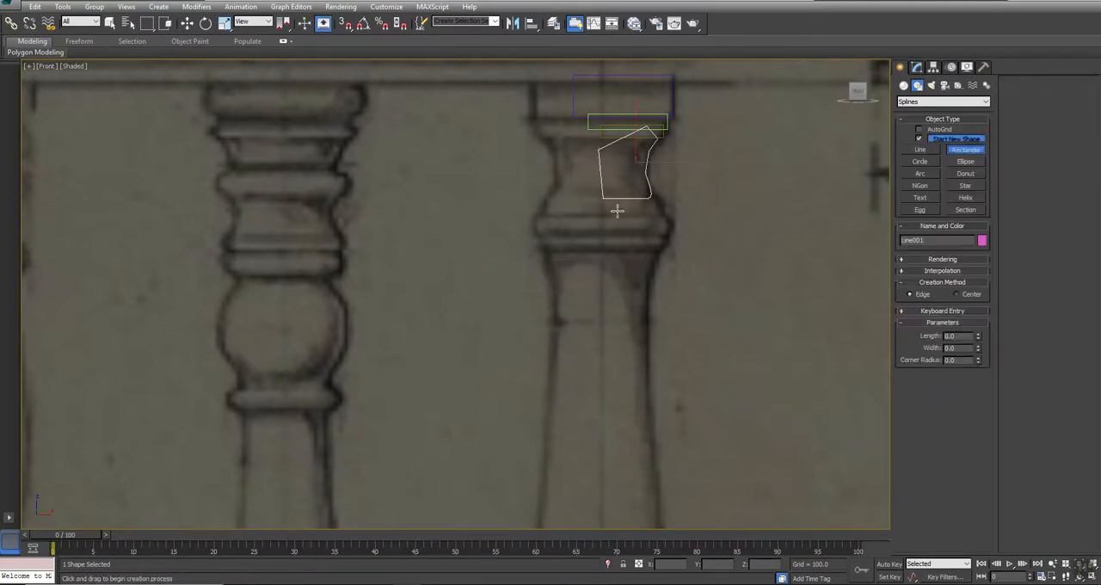
left_click_drag(656, 196, 581, 205)
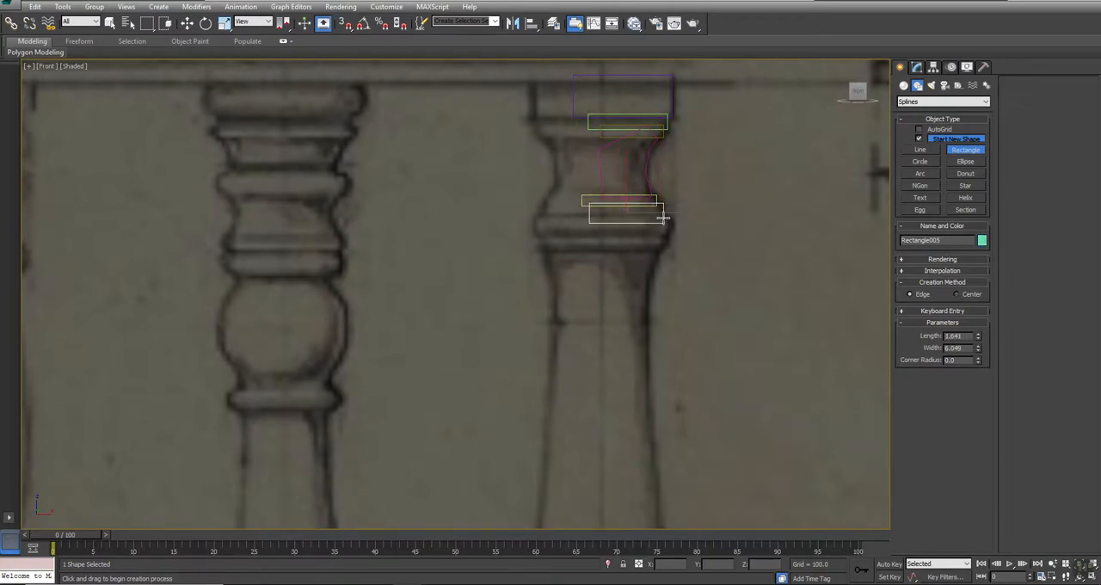
left_click_drag(672, 215, 575, 234)
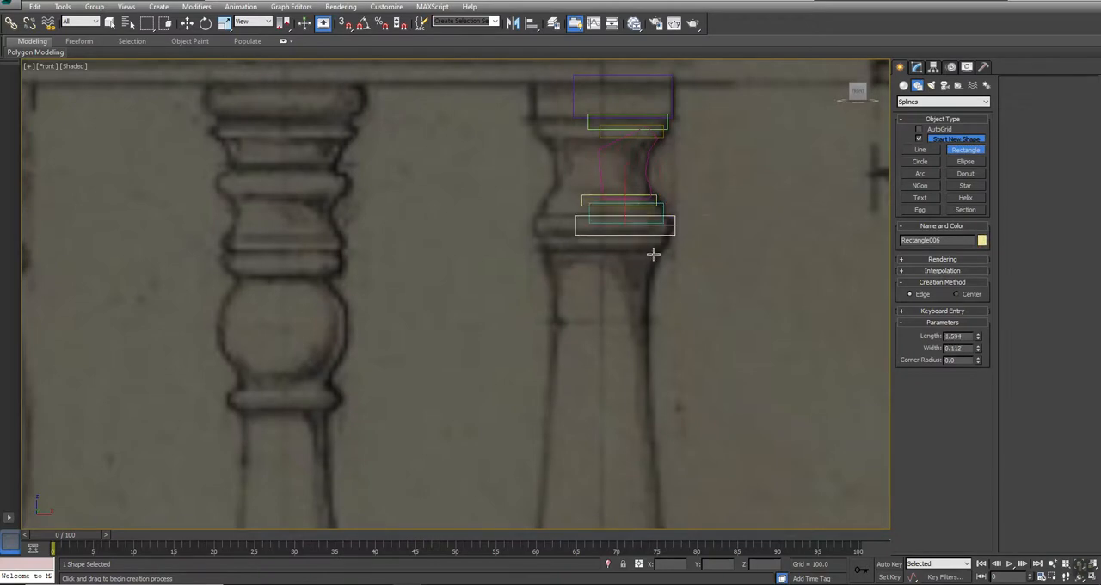
mouse_move(668, 246)
left_mouse_down()
mouse_move(537, 224)
mouse_move(557, 230)
left_mouse_up()
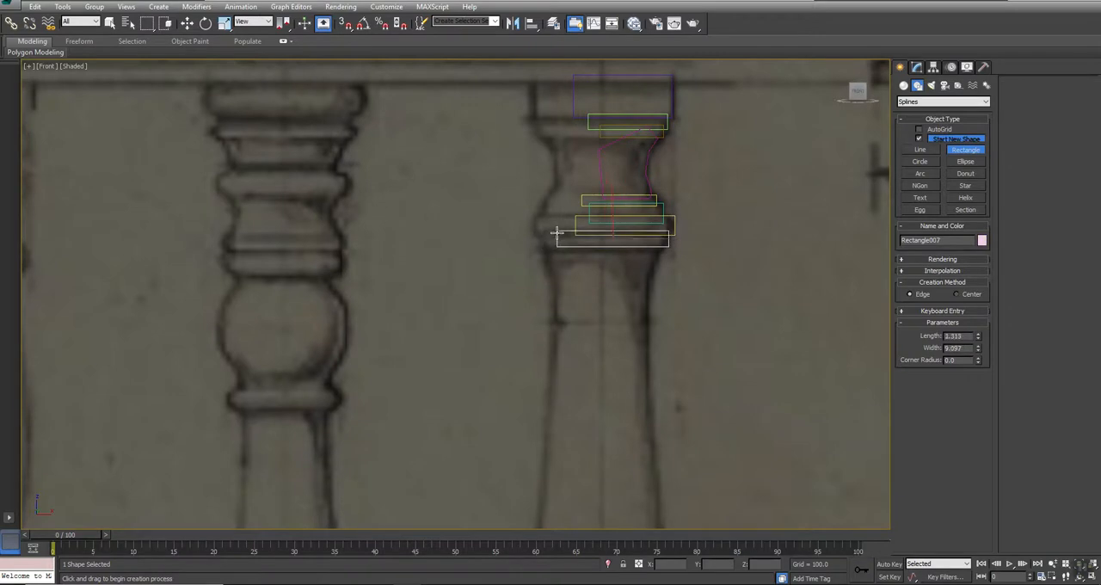
- Start a line at the underside of the collar and trace the shaft's right contour down to its narrow base
middle_click_drag(610, 263, 582, 115)
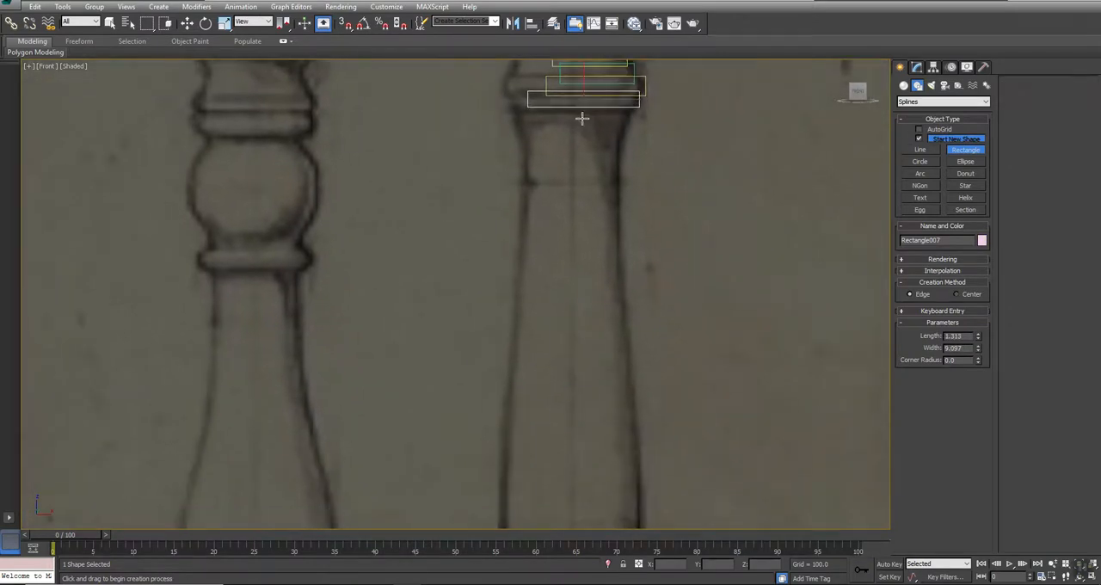
scroll(582, 115, "down", 4)
left_click(919, 149)
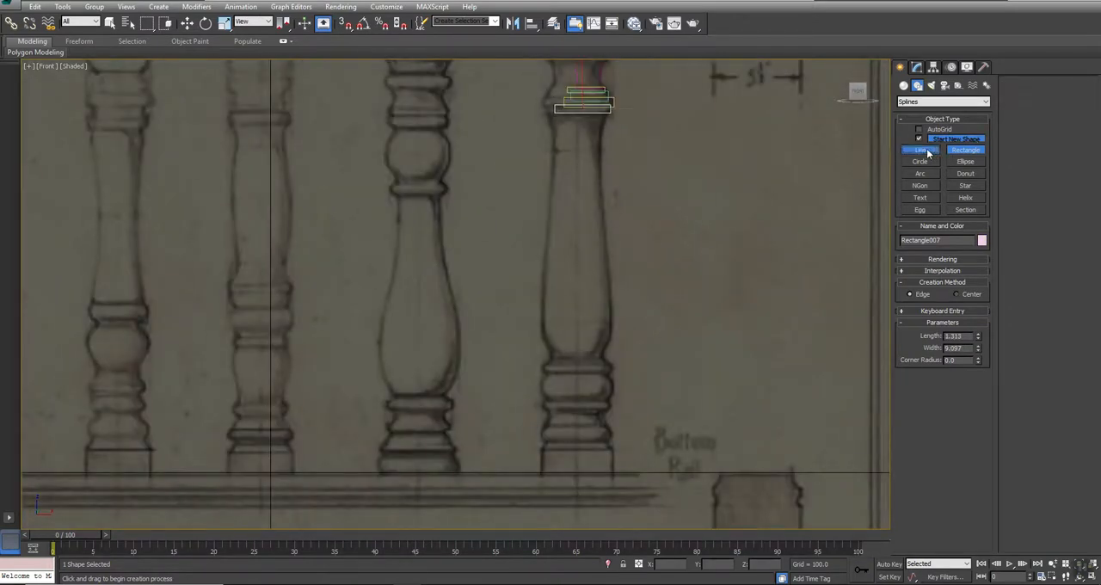
left_click(607, 112)
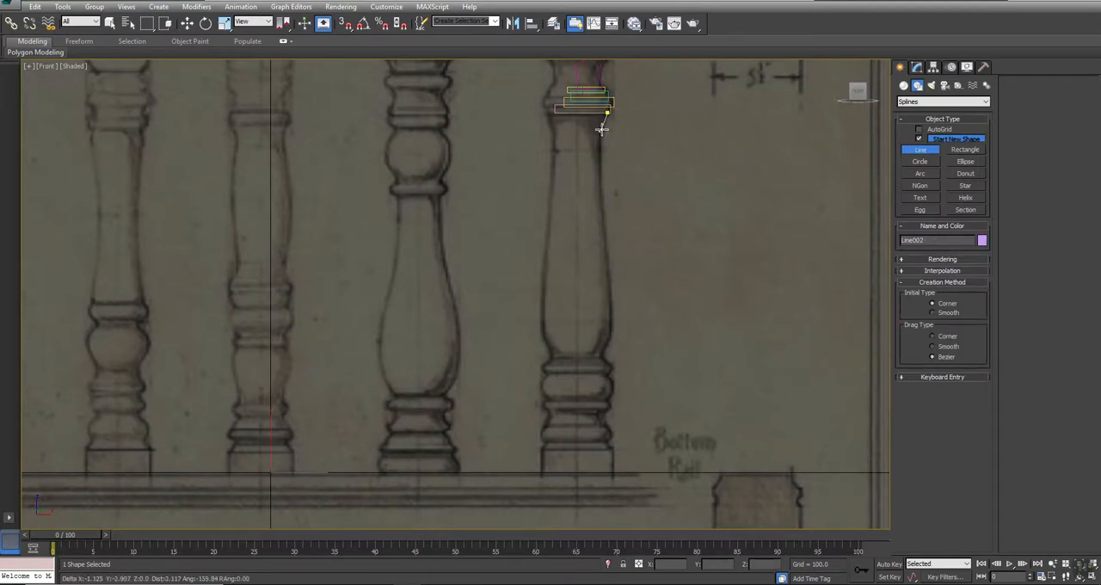
left_click(602, 127)
left_click(599, 158)
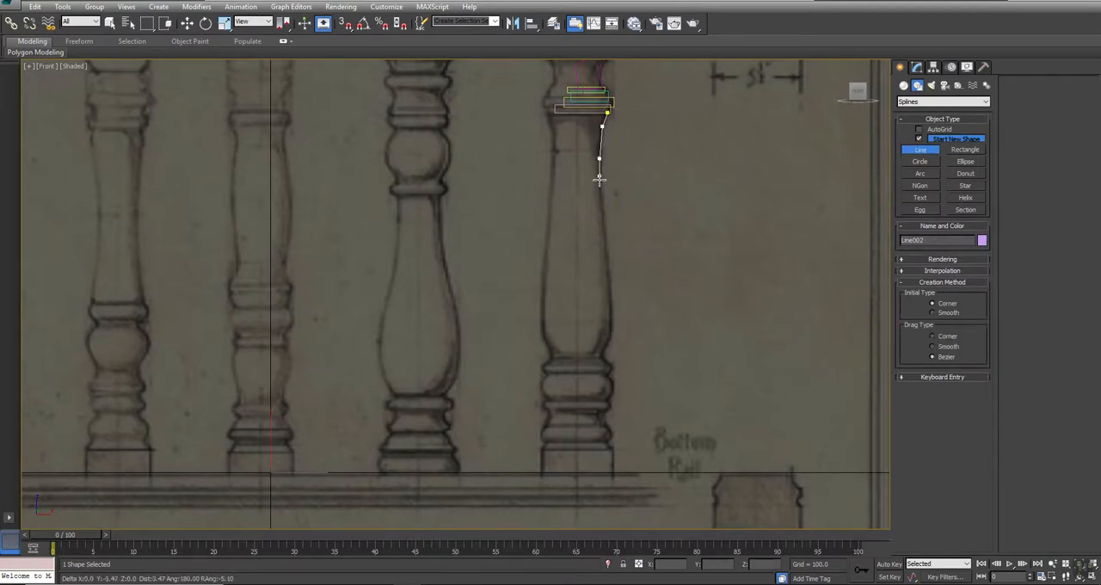
left_click(605, 256)
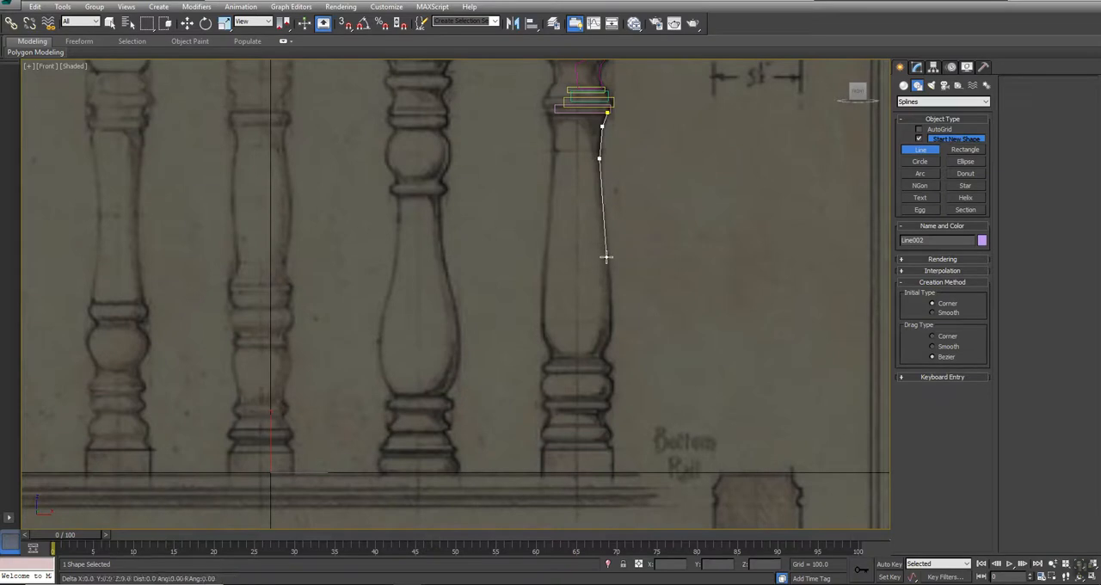
left_click(610, 331)
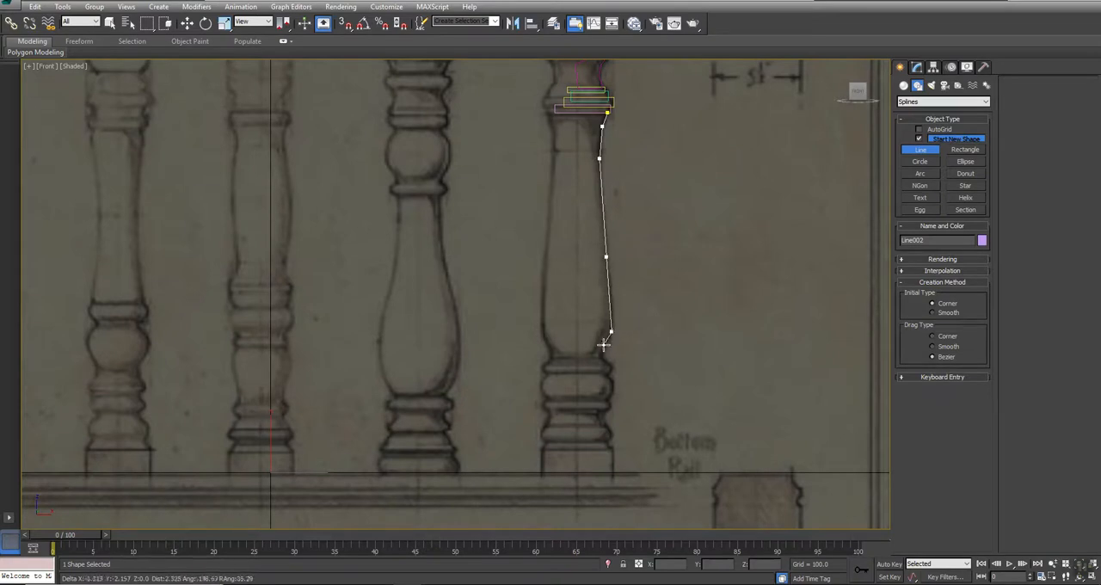
left_click(606, 343)
scroll(607, 344, "up", 3)
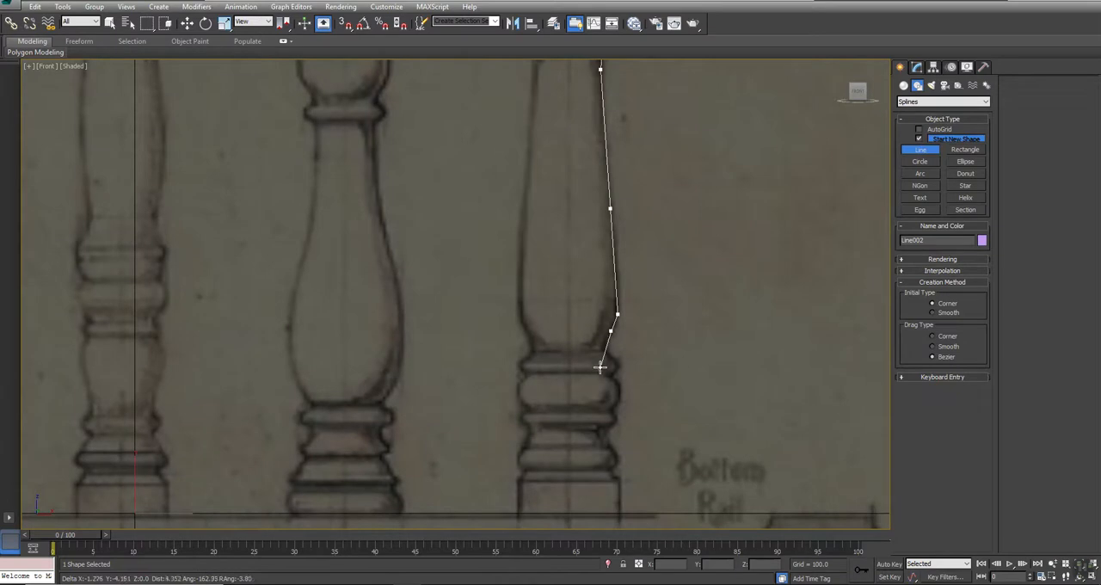
left_click(577, 191)
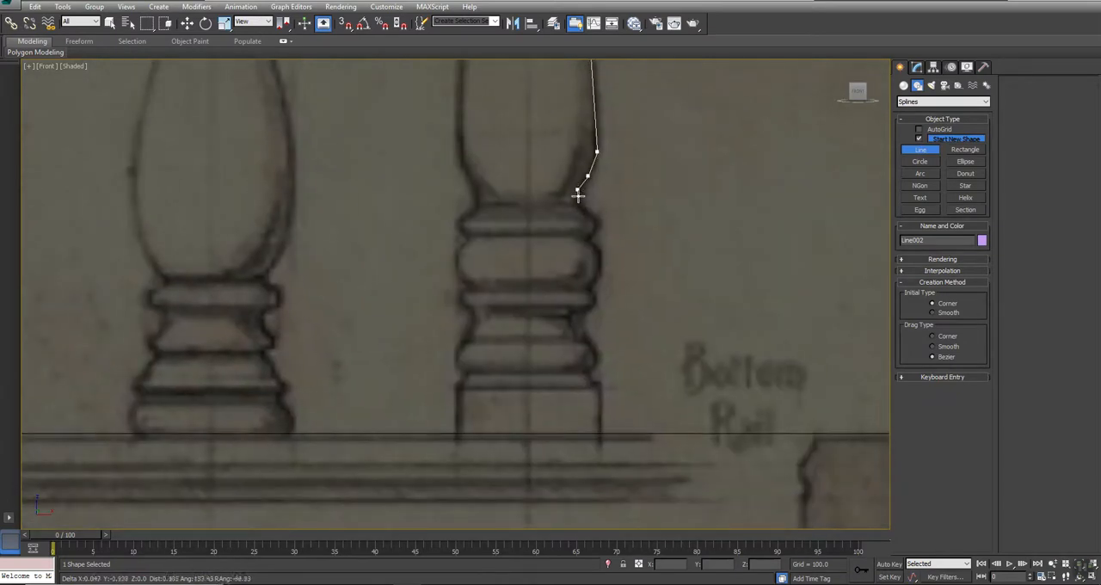
- Continue the line along the right contour of the upper base rings below the shaft
left_click(575, 203)
left_click(591, 214)
left_click(593, 233)
left_click(586, 238)
left_click(600, 250)
left_click(599, 274)
left_click(587, 287)
left_click(593, 300)
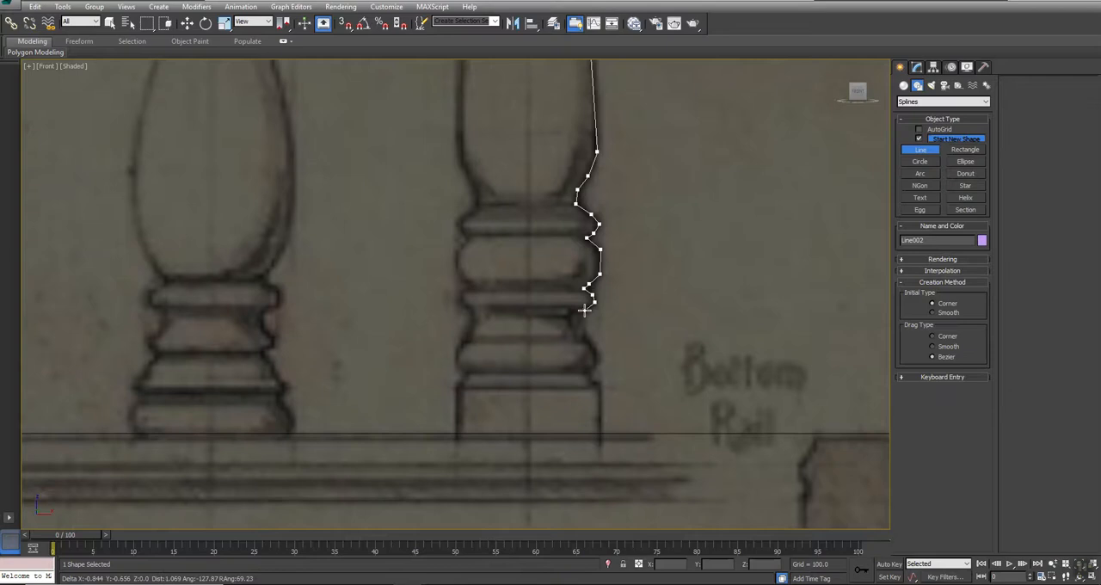
- Trace the remaining base mouldings and the square foot down past the bottom rail line, then finish the line
left_click(580, 319)
left_click(586, 337)
left_click(594, 345)
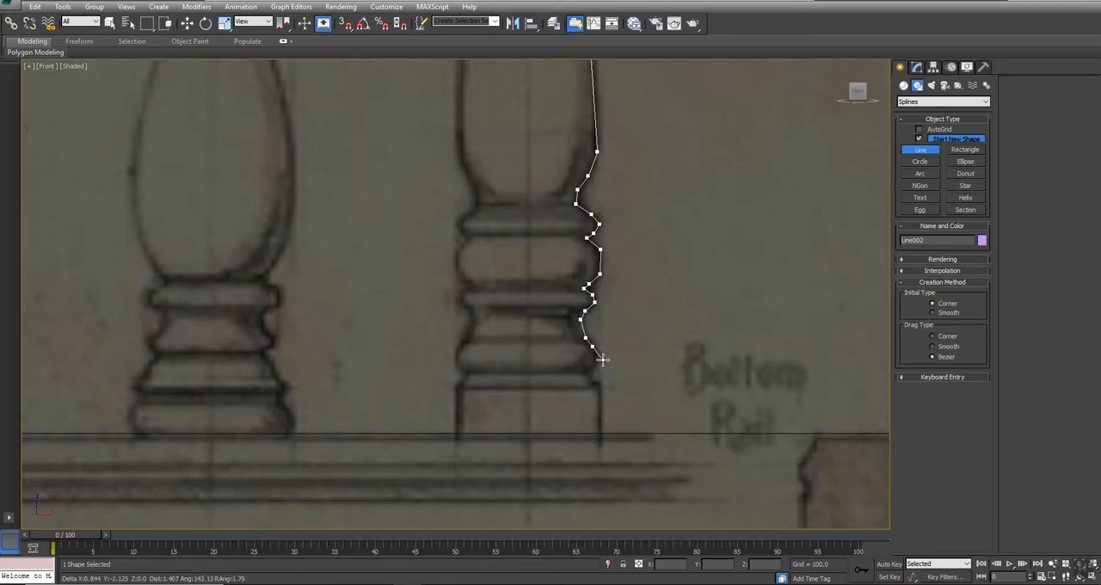
left_click(597, 360)
left_click(590, 372)
left_click(597, 387)
left_click(600, 449)
right_click(600, 449)
- Select the topmost rectangle of the baluster profile and convert it to an editable spline
middle_click_drag(659, 283, 608, 480)
scroll(607, 479, "down", 4)
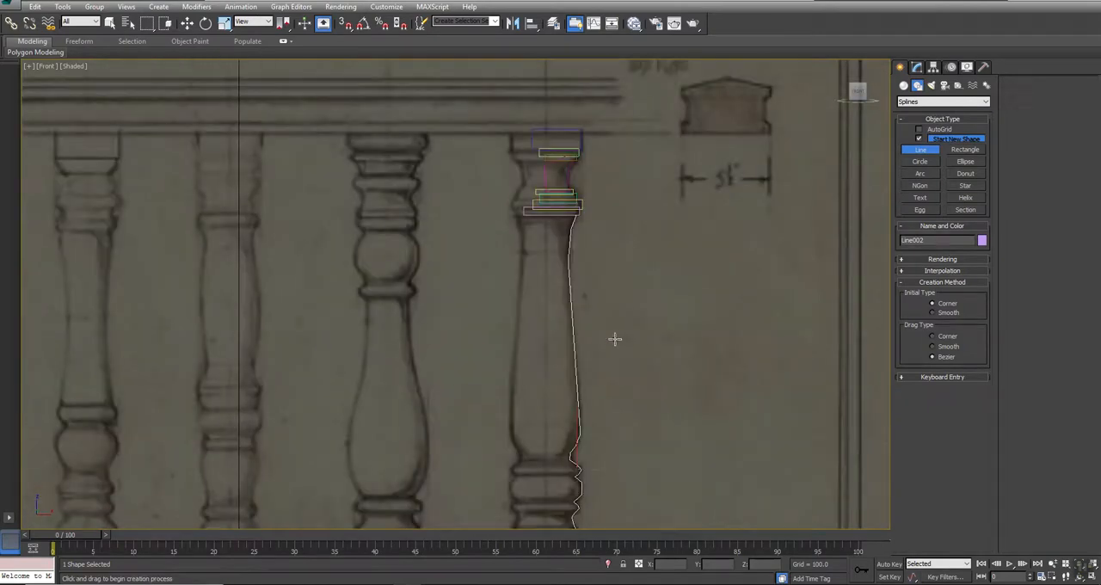
middle_click_drag(615, 339, 627, 275)
scroll(597, 128, "up", 4)
middle_click_drag(596, 146, 591, 270)
key("w")
left_click(519, 132)
right_click(595, 137)
mouse_move(630, 243)
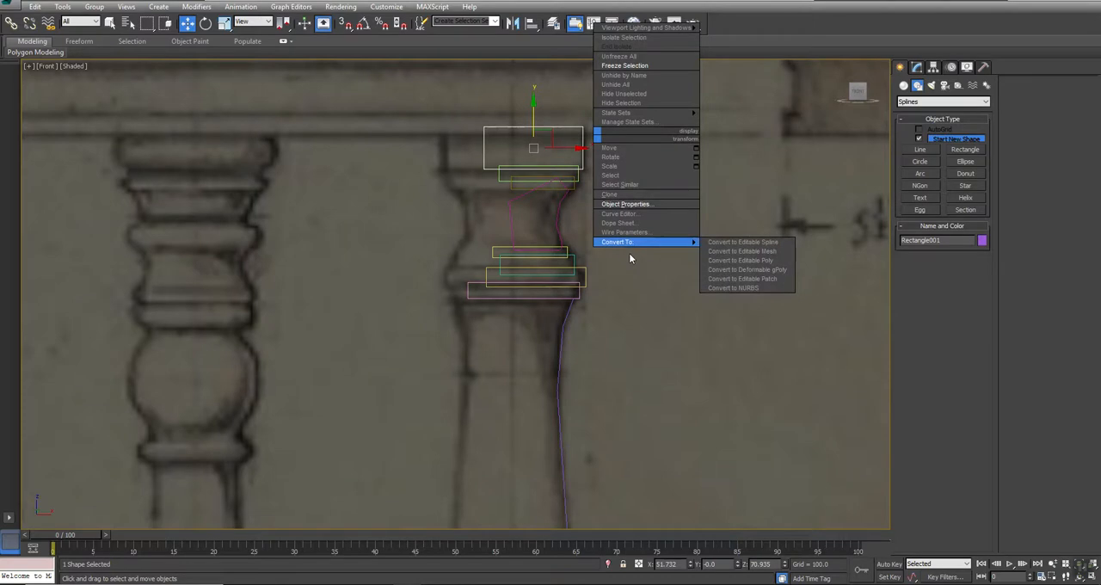
left_click(716, 246)
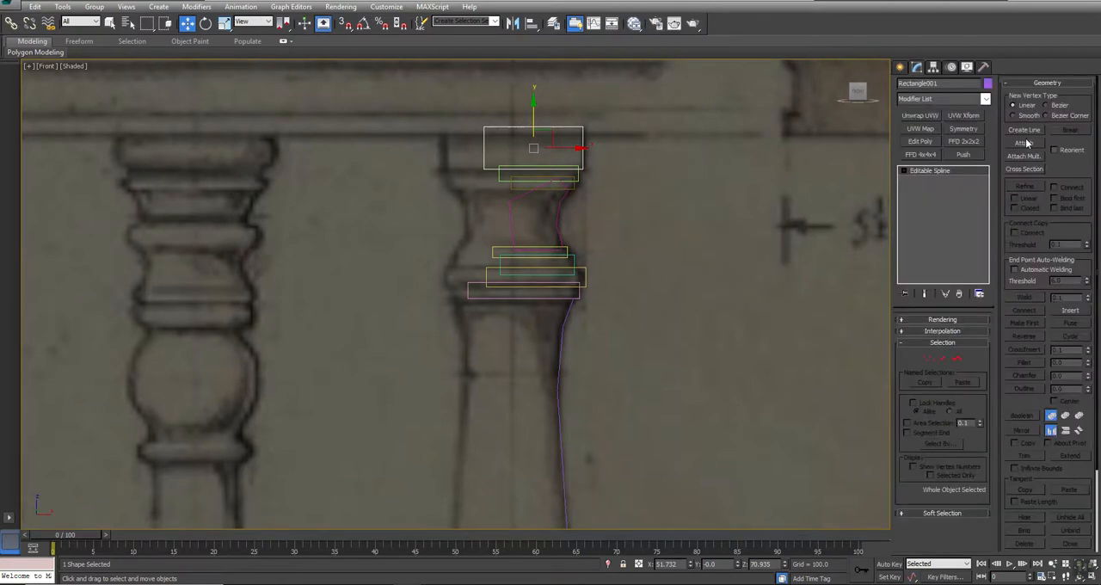
- Attach the other rectangles, the neck shape and the long shaft line to the editable spline
left_click(1024, 143)
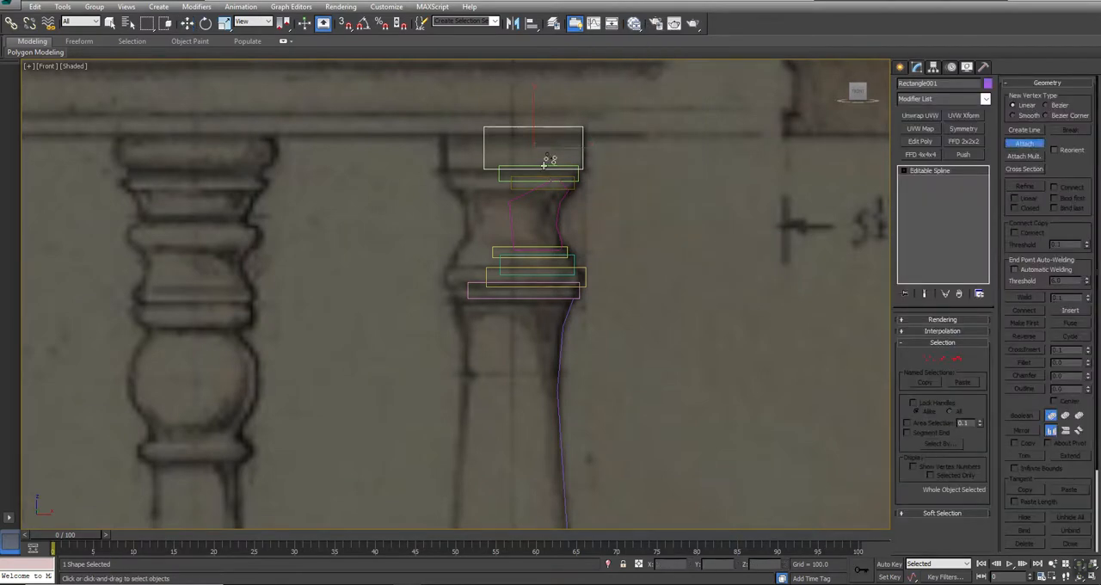
left_click(523, 201)
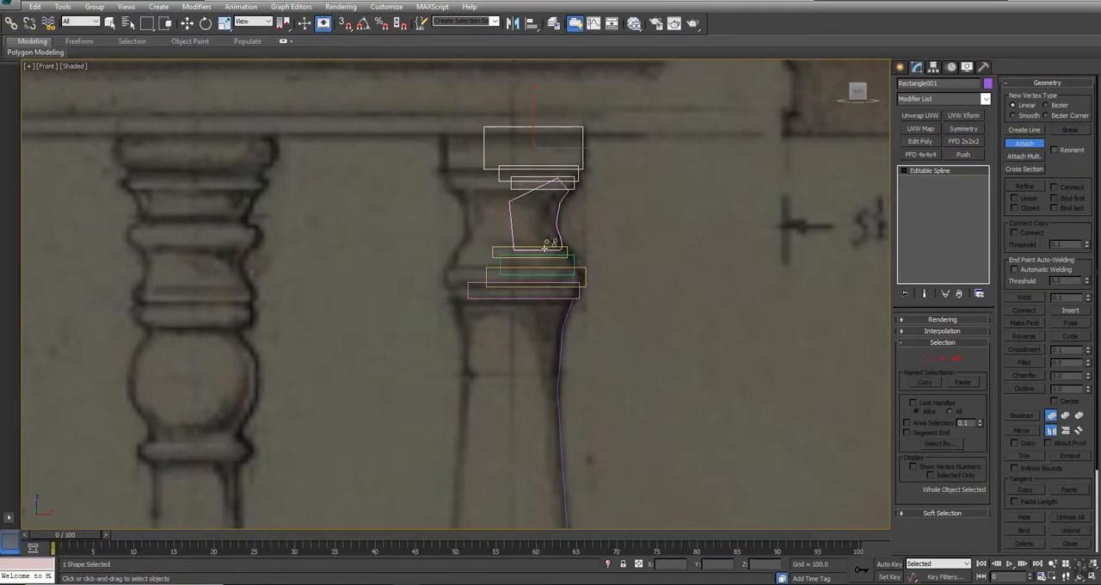
left_click(576, 260)
left_click(585, 275)
left_click(581, 293)
right_click(623, 293)
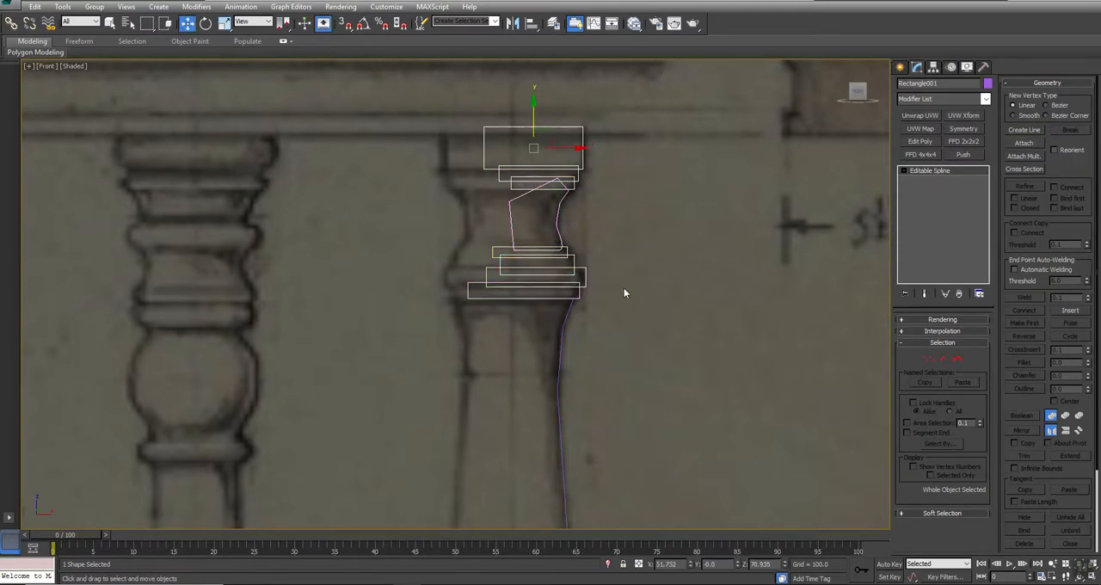
left_click(1025, 144)
left_click(569, 308)
right_click(582, 230)
- Merge the top rectangle's spline with the two rectangles directly beneath it using a Boolean union
left_click(904, 171)
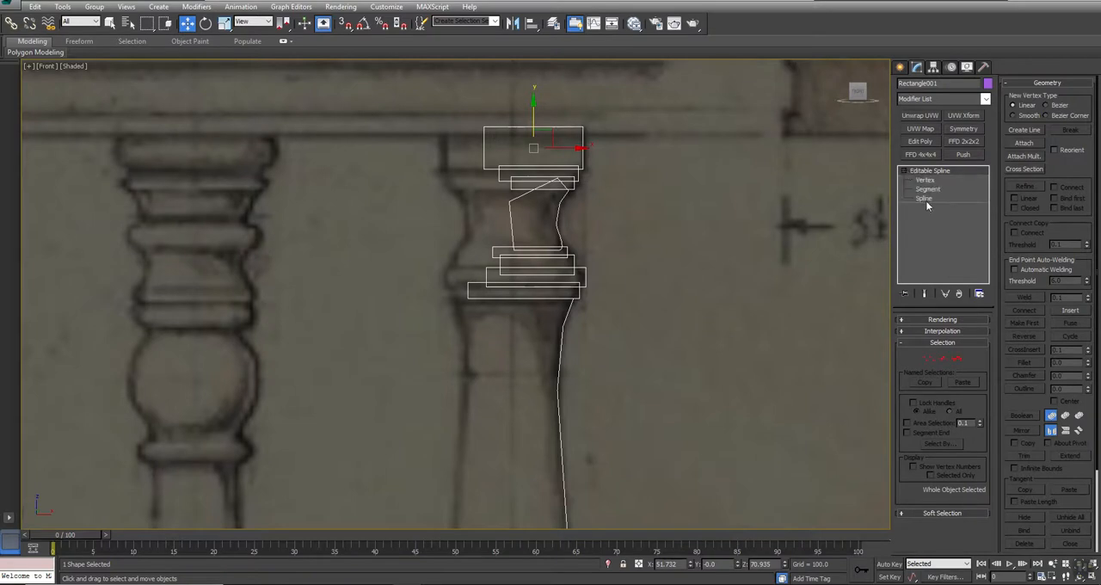
left_click(925, 199)
left_click(503, 129)
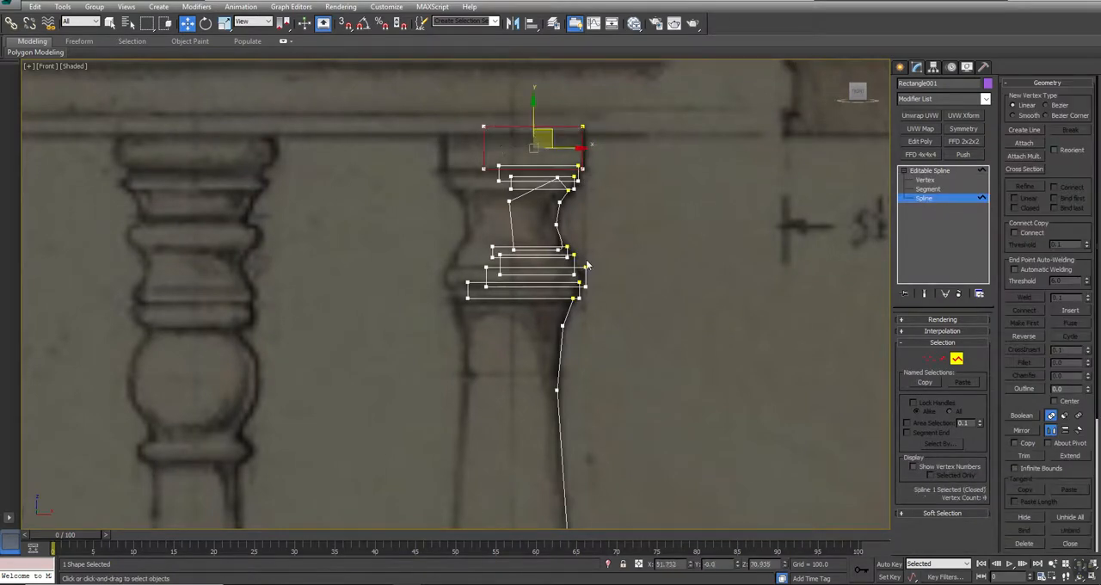
left_click(1026, 416)
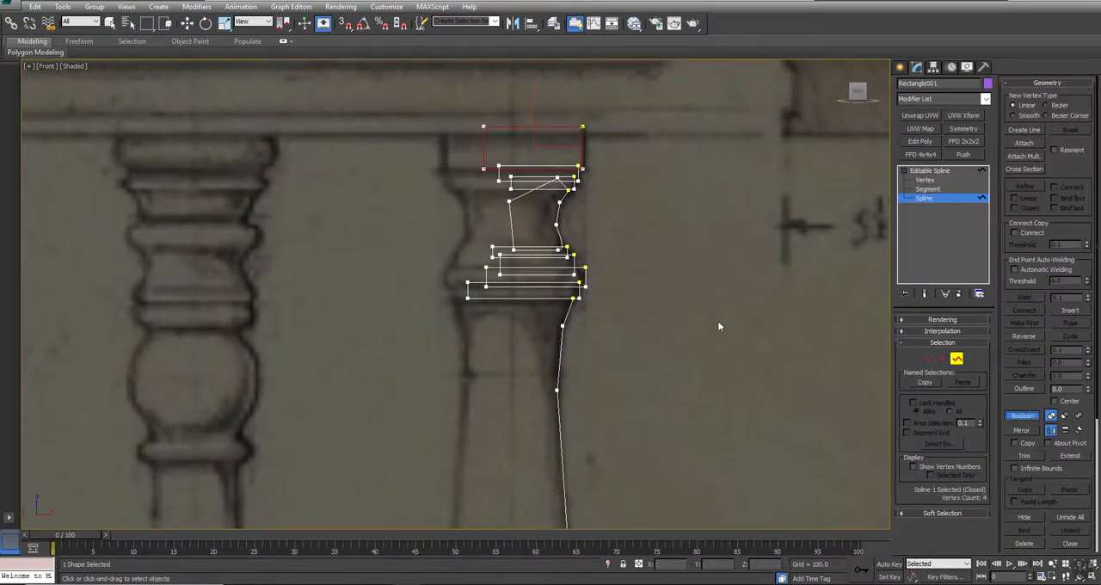
left_click(563, 165)
left_click(563, 177)
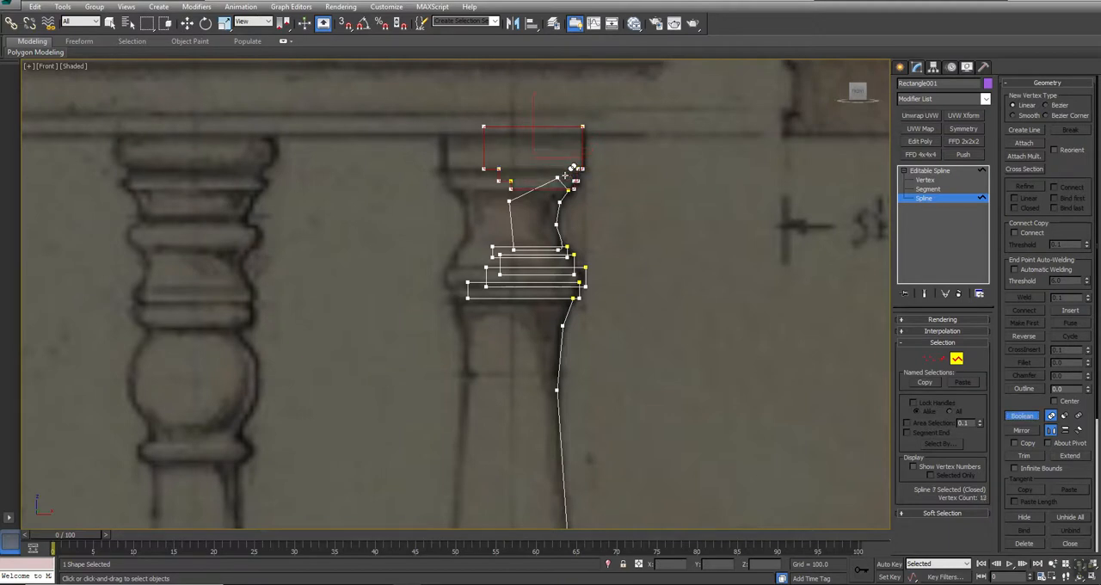
- Union the neck shape and the four moulding rectangles below it into the same outline
left_click(539, 247)
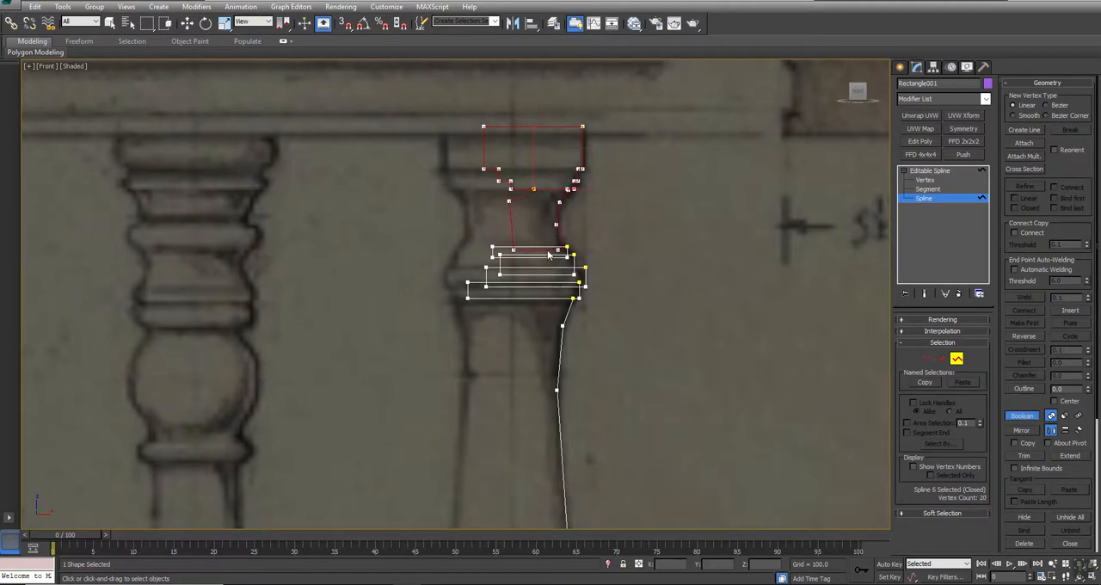
left_click(548, 248)
left_click(550, 255)
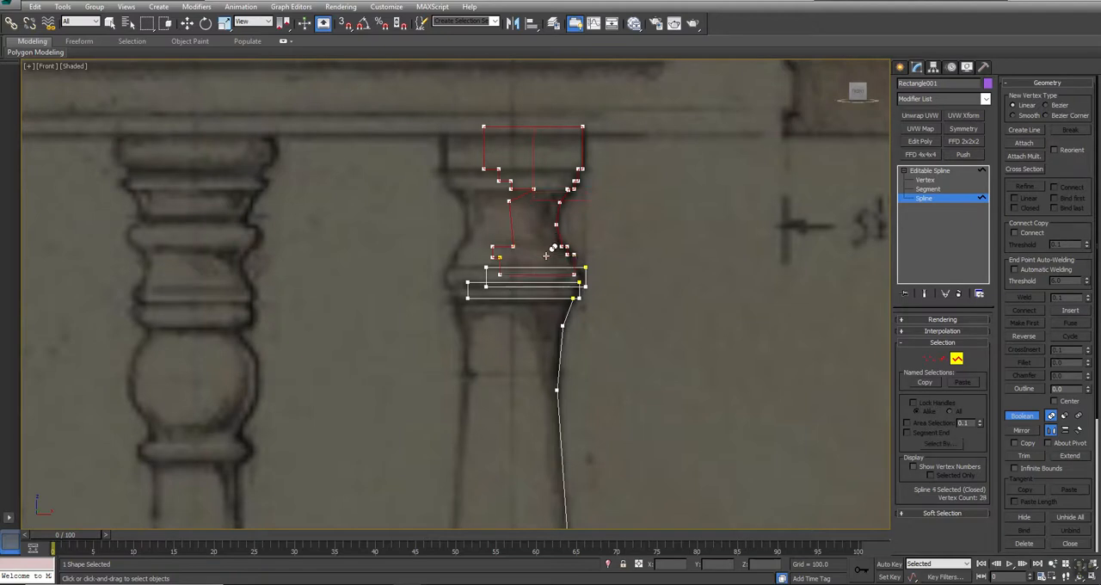
left_click(552, 269)
left_click(549, 281)
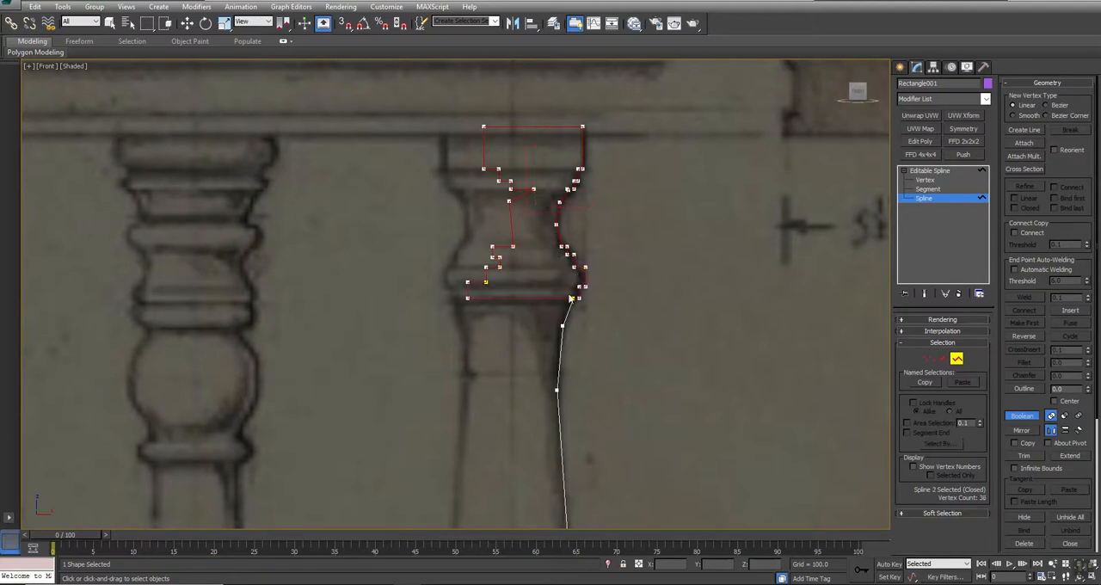
key("w")
- Delete the top and left-side segments of the merged outline, keeping the right-hand contour
key("2")
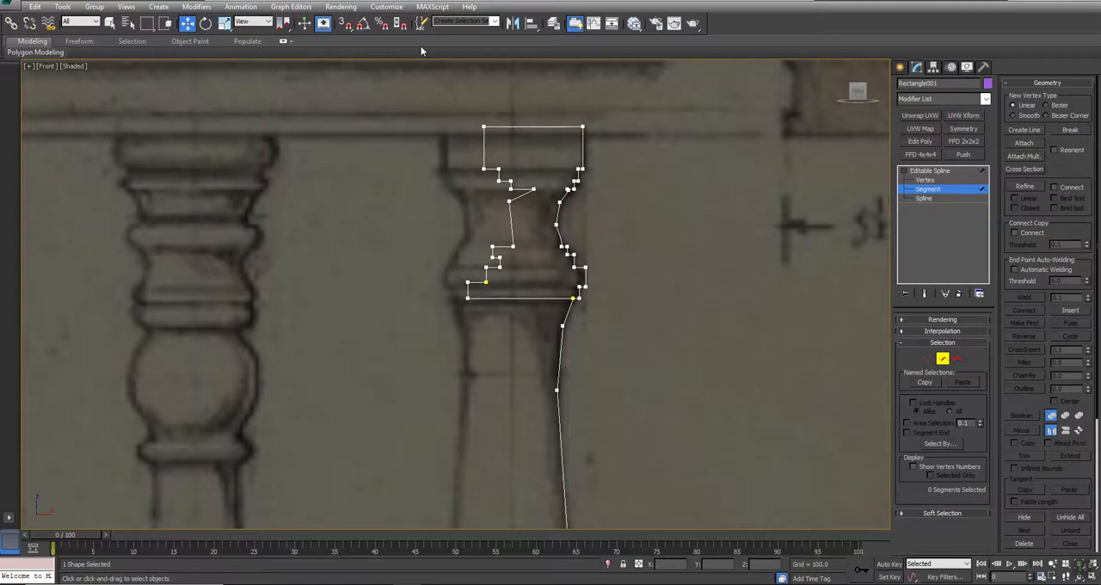
left_click_drag(526, 100, 520, 88)
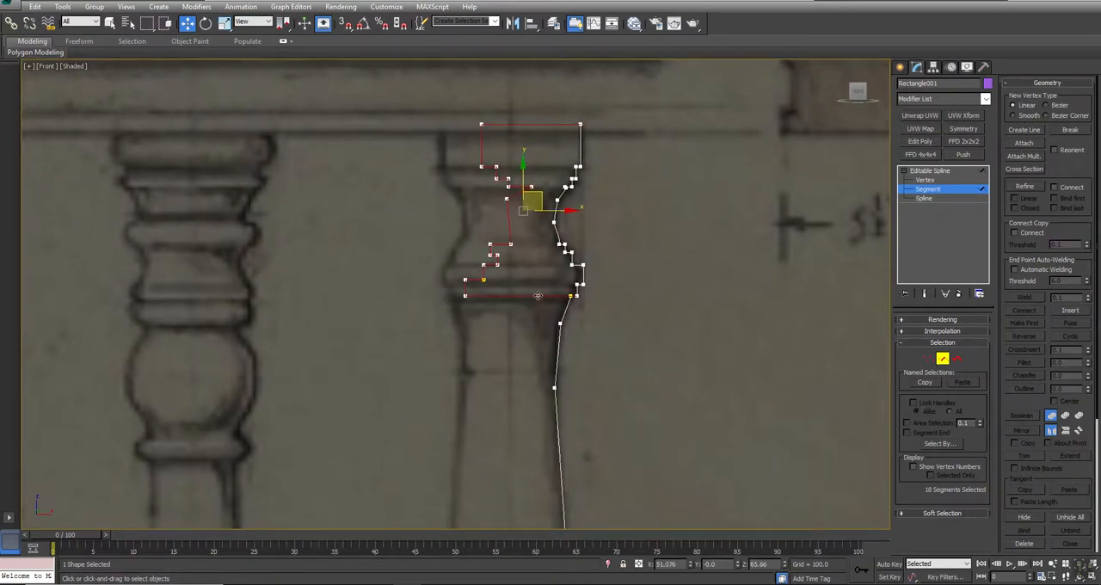
scroll(537, 295, "up", 4)
left_click(474, 297, "alt")
key("Delete")
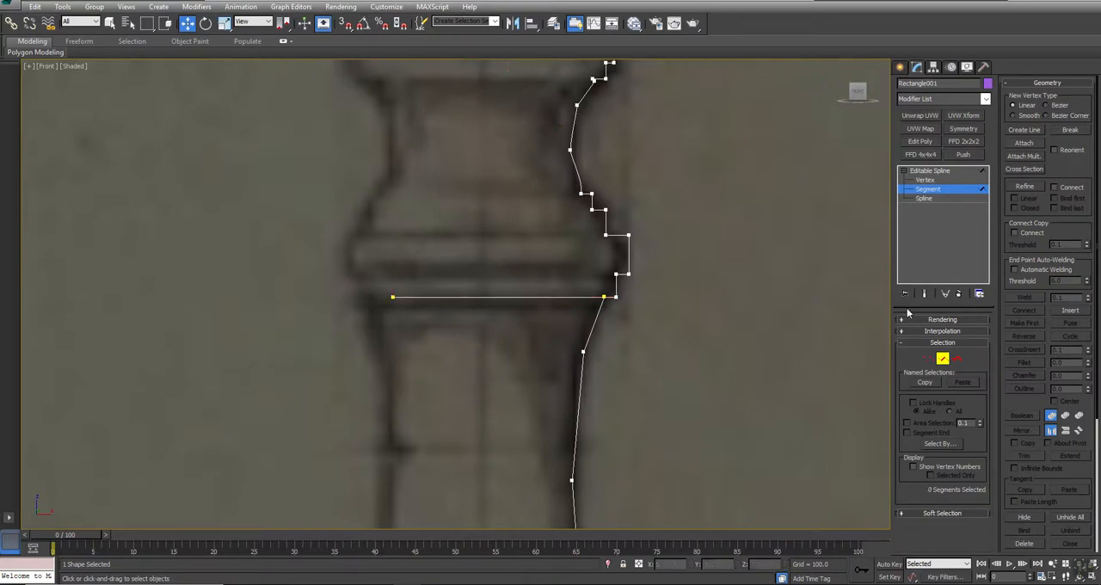
- Move the loose end vertex of the upper contour onto the shaft line's first vertex and weld them with a threshold of 50
left_click(928, 357)
left_click(393, 297)
left_click_drag(406, 284, 612, 308)
type("50")
left_click(1026, 298)
scroll(662, 387, "down", 6)
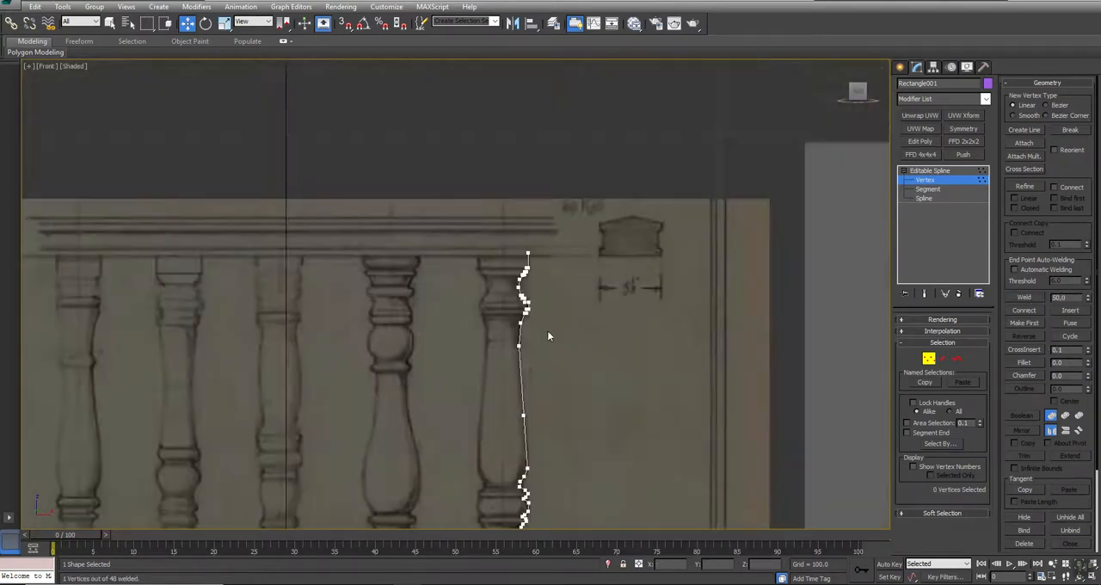
- Select all vertices of the profile and convert them to Corner type
middle_click_drag(574, 365, 530, 217)
key("ctrl+a")
scroll(627, 167, "up", 5)
right_click(572, 178)
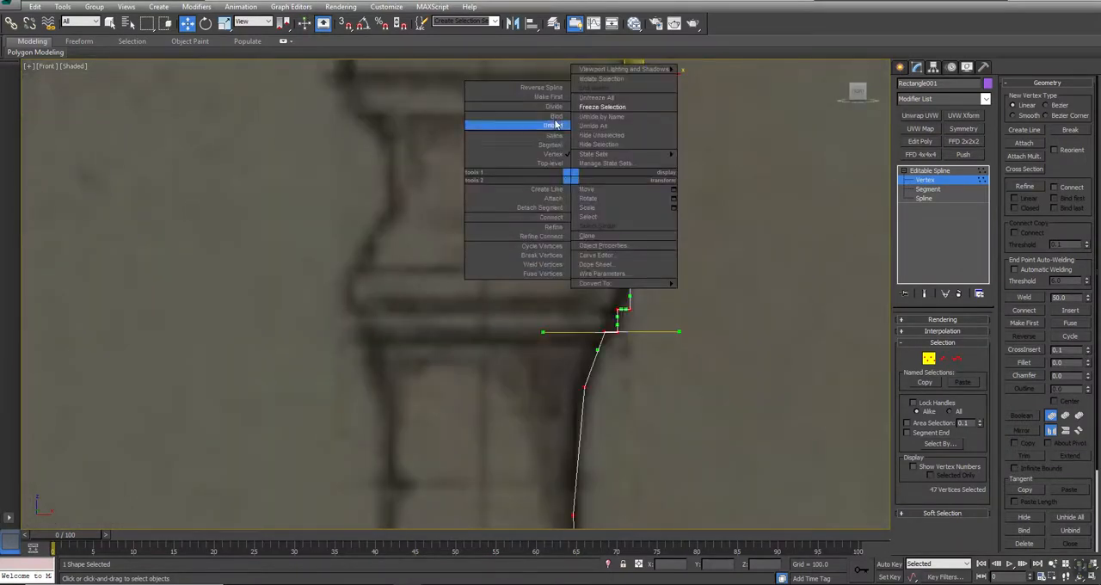
left_click(737, 178)
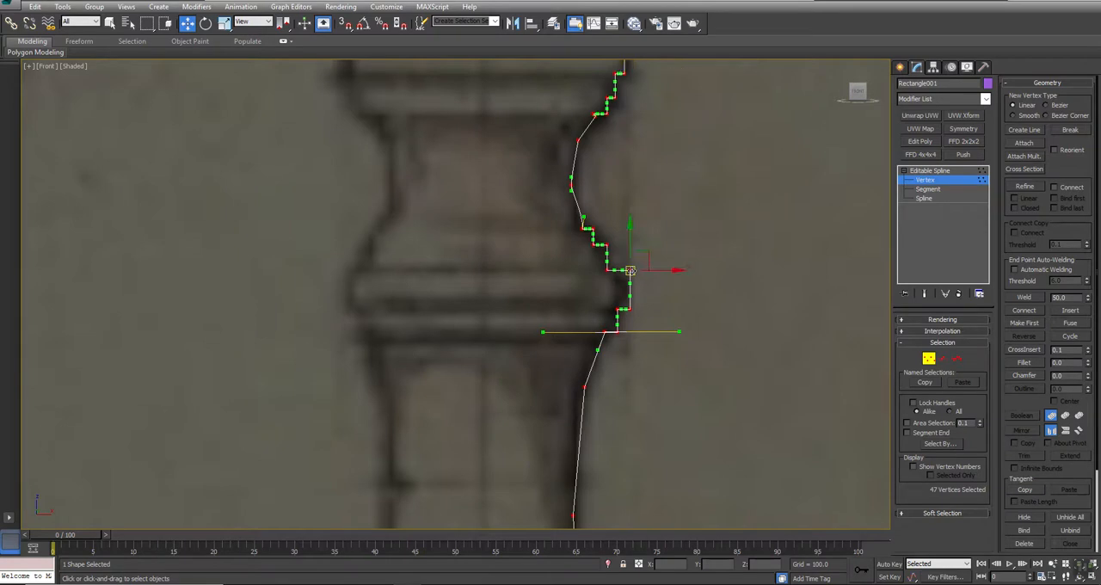
right_click(625, 268)
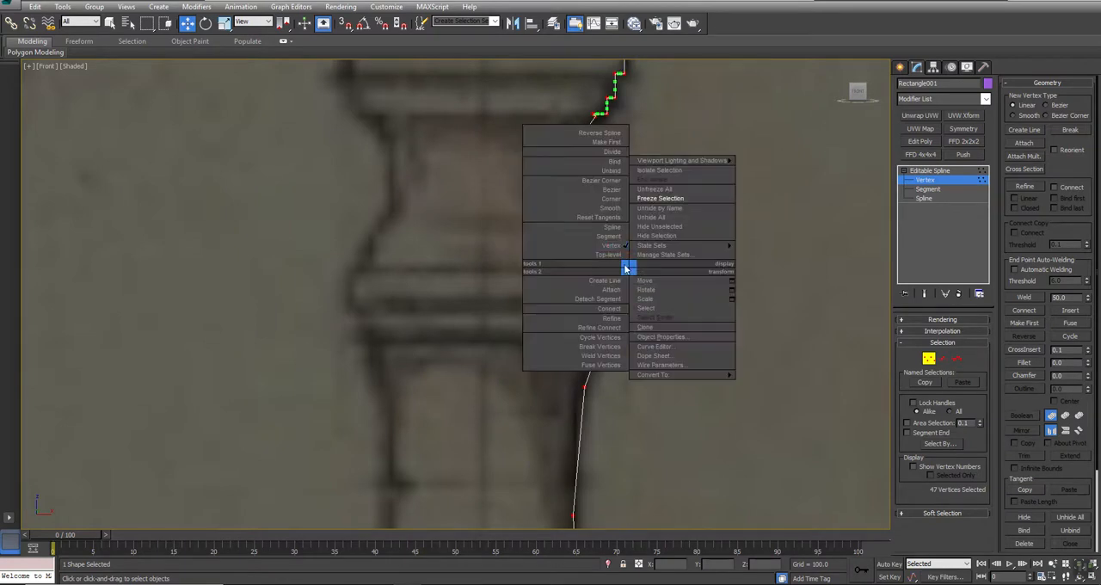
left_click(610, 202)
- Adjust the vertex at the top of the neck curve and lower the profile's top end vertex to the rail line
left_click(605, 138)
scroll(596, 118, "up", 3)
left_click(591, 110)
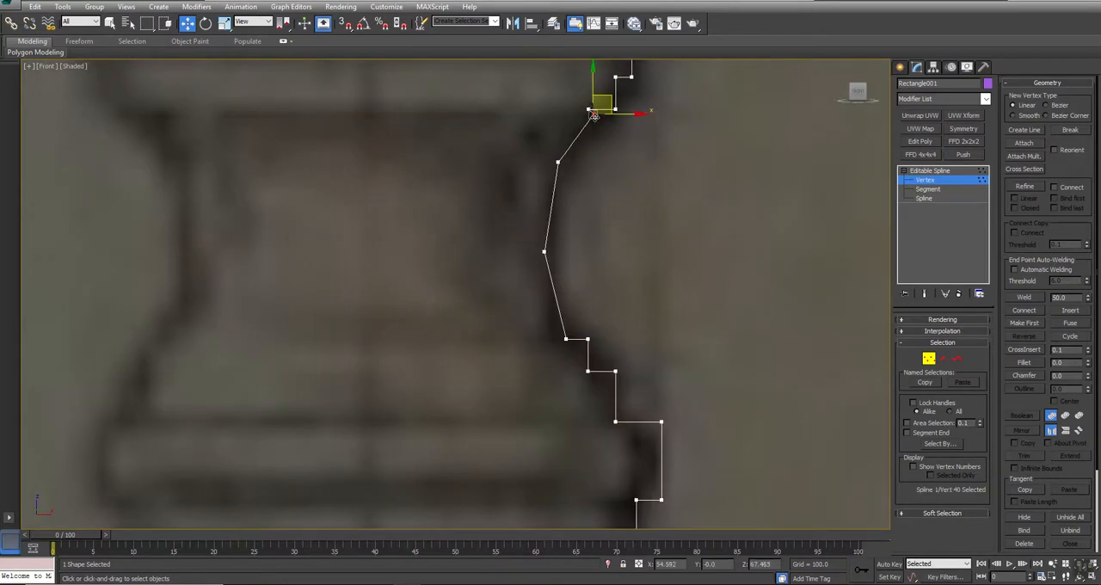
left_click(612, 160)
middle_click_drag(616, 158, 593, 324)
scroll(594, 325, "down", 5)
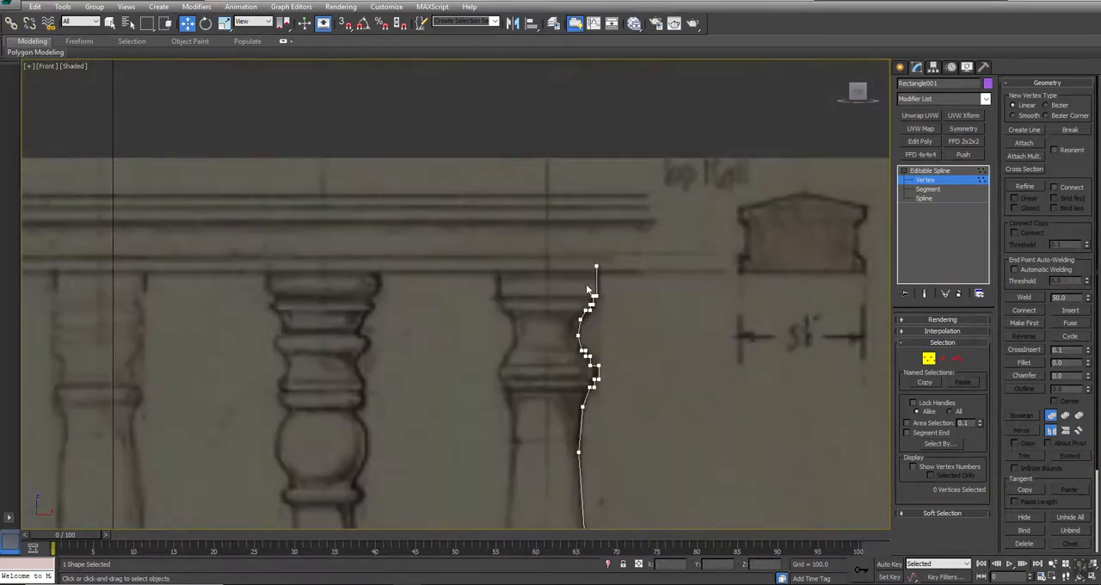
scroll(690, 246, "up", 5)
left_click(626, 266)
left_click_drag(625, 242, 625, 252)
- Move the vertex joining the shaft to the upper rings down and inward, and select the outer corner vertex of the ring above
middle_click_drag(657, 428, 614, 137)
middle_click_drag(624, 289, 602, 175)
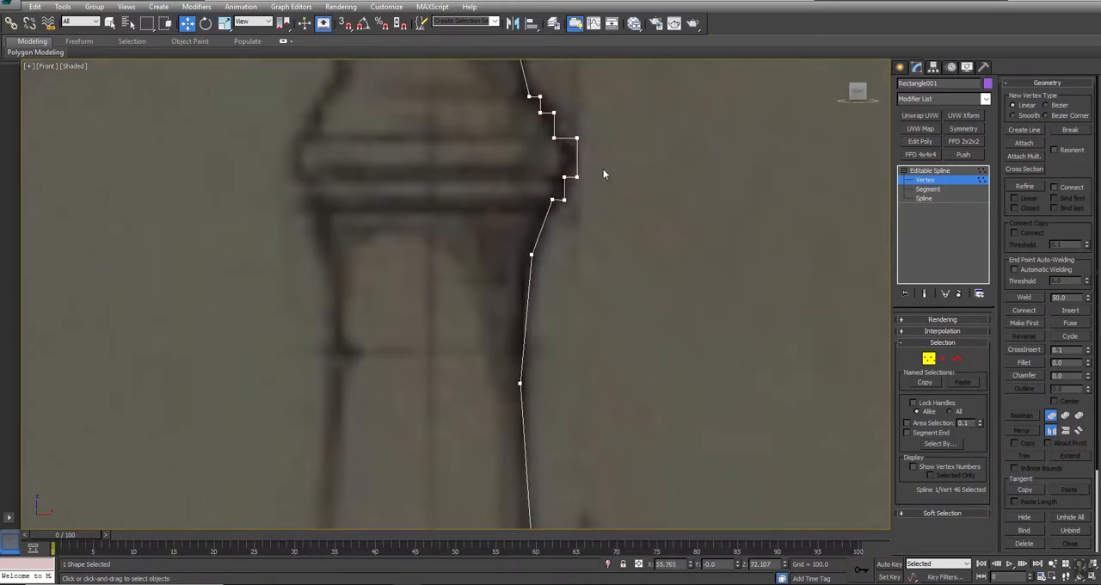
left_click_drag(553, 197, 544, 214)
middle_click_drag(592, 182, 579, 171)
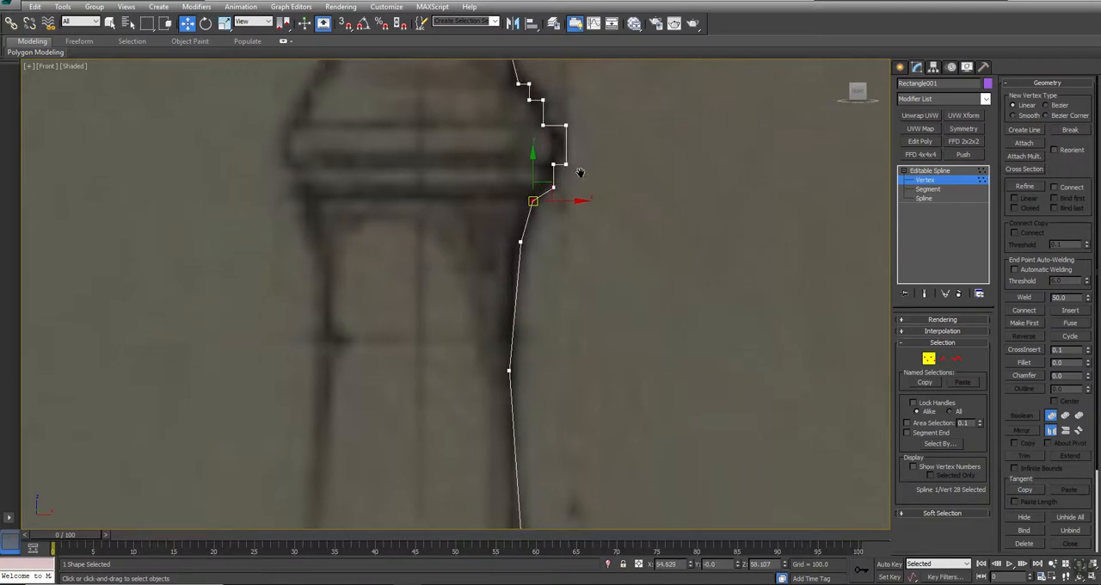
left_click(566, 126)
- Fine-tune two vertices along the contour of the lower base mouldings and leave vertex editing
scroll(615, 254, "down", 3)
middle_click_drag(649, 448, 591, 130)
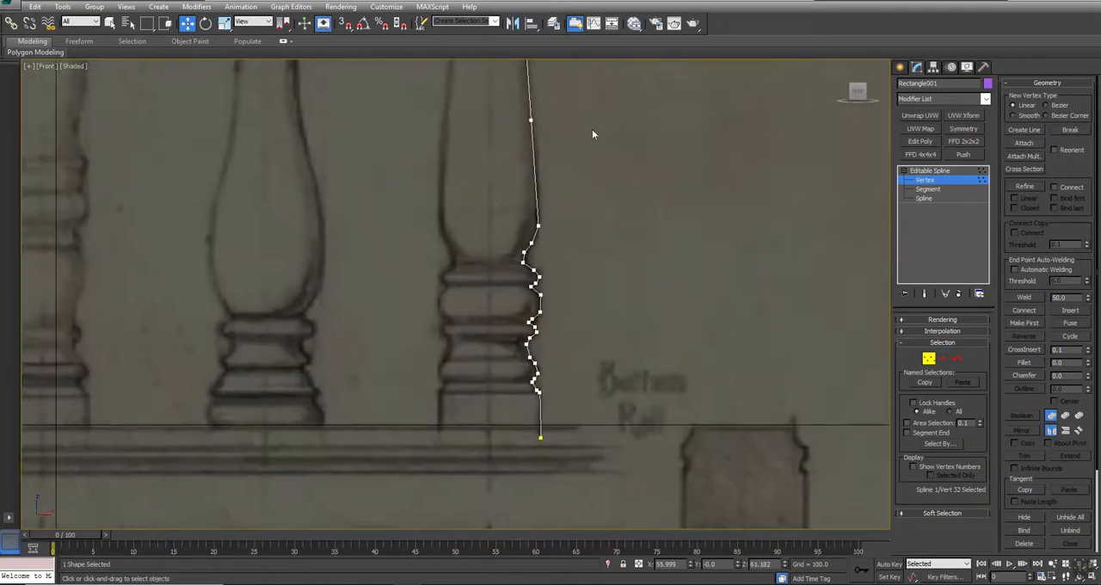
middle_click_drag(529, 304, 534, 250)
scroll(534, 235, "up", 5)
left_click(557, 246)
middle_click_drag(590, 352, 565, 192)
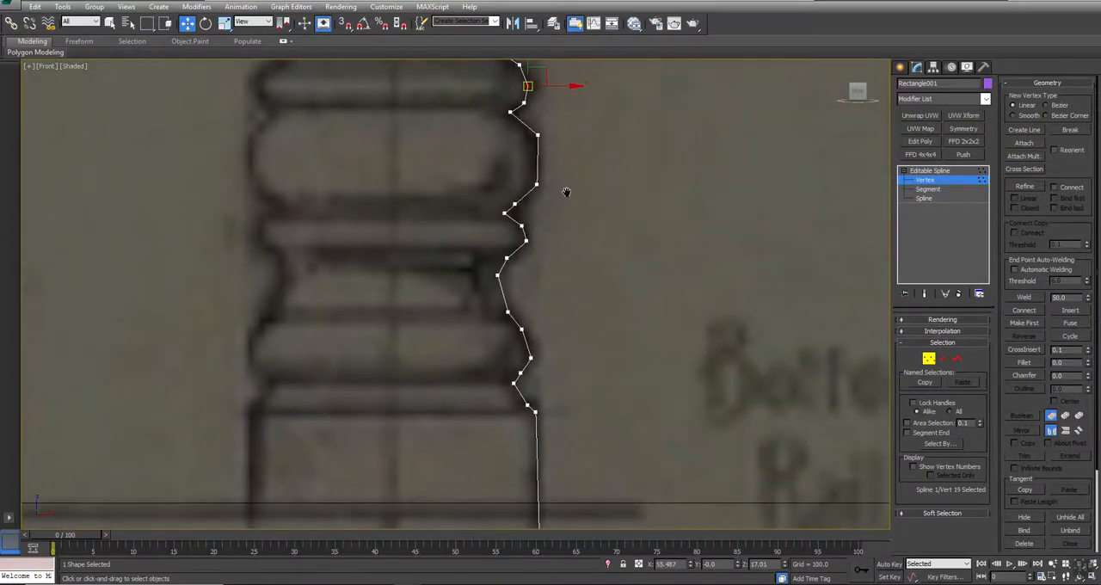
left_click(526, 242)
scroll(581, 317, "down", 4)
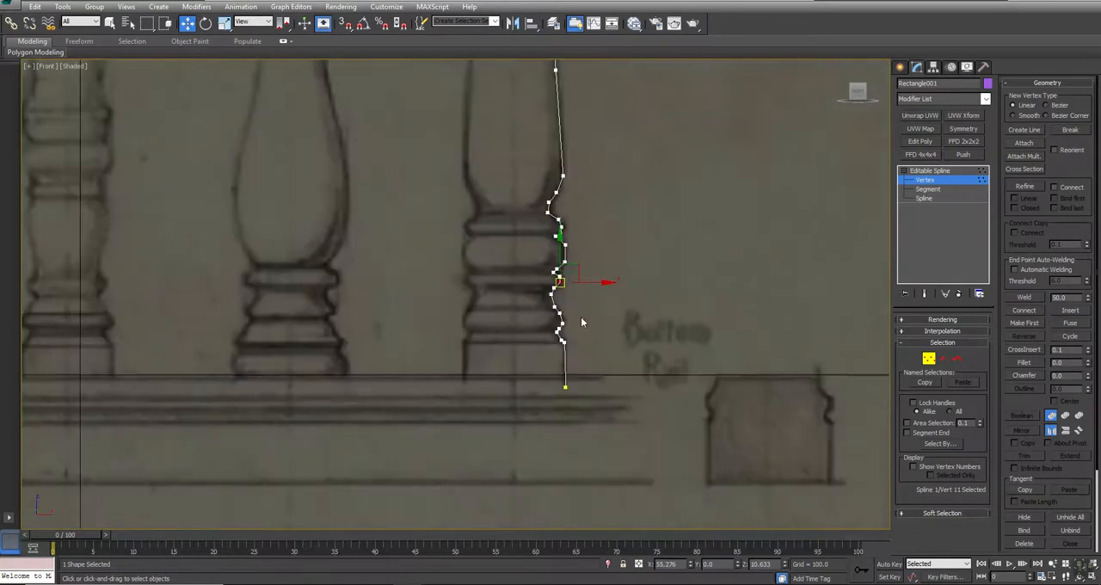
left_click(927, 358)
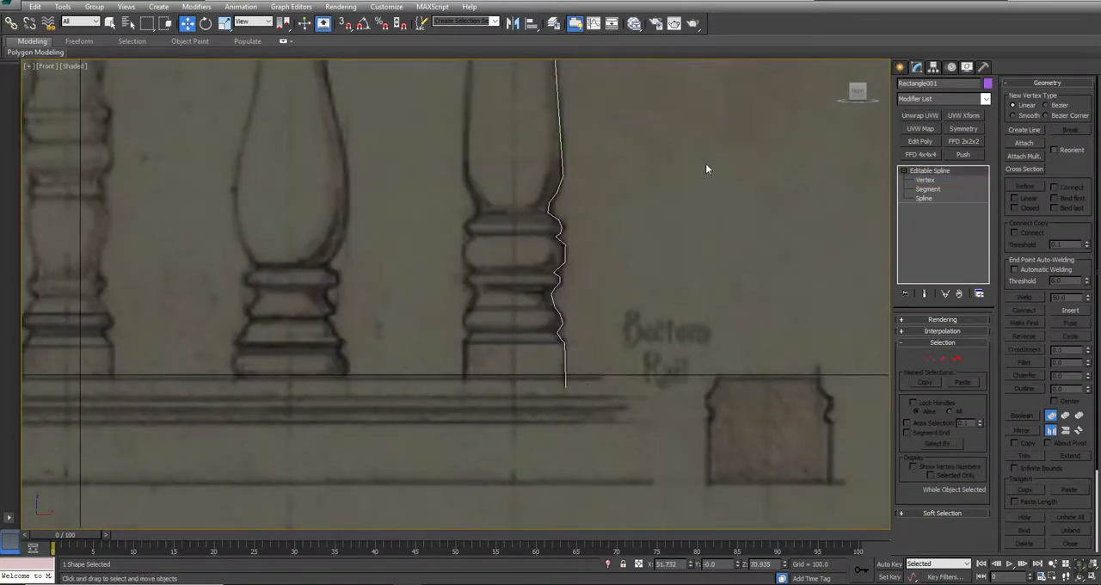
- Apply a Lathe modifier to the whole profile spline
middle_click_drag(707, 167, 691, 351)
scroll(690, 352, "down", 4)
left_click(947, 101)
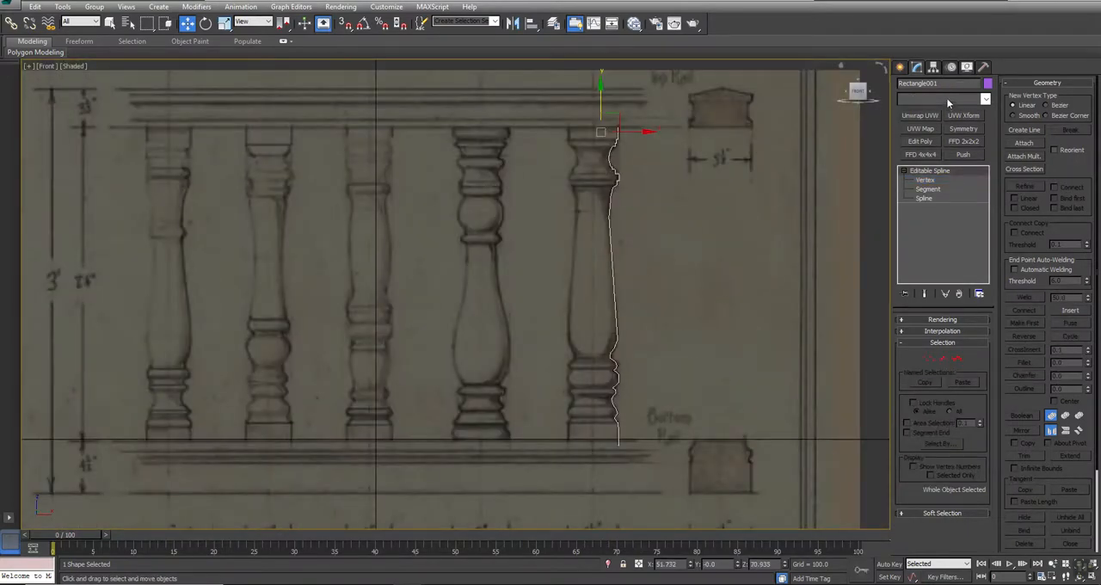
key("l")
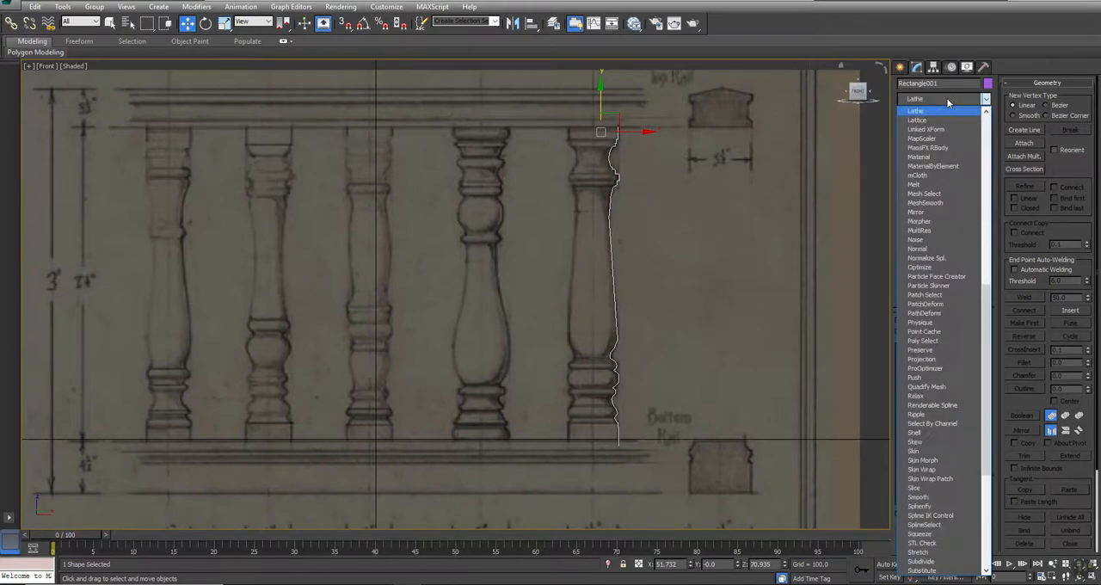
left_click(926, 113)
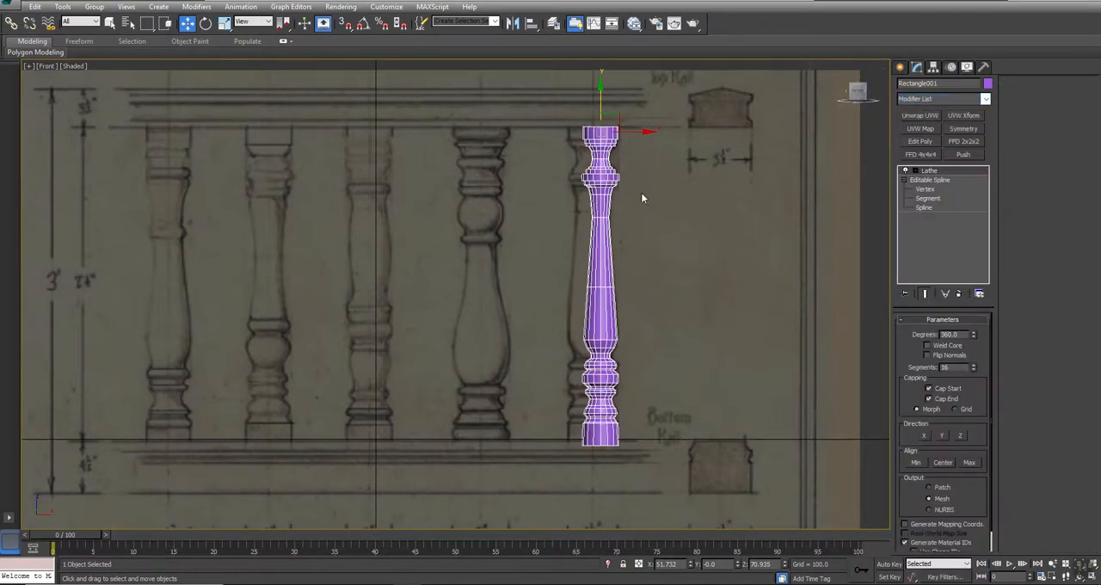
key("ctrl+v")
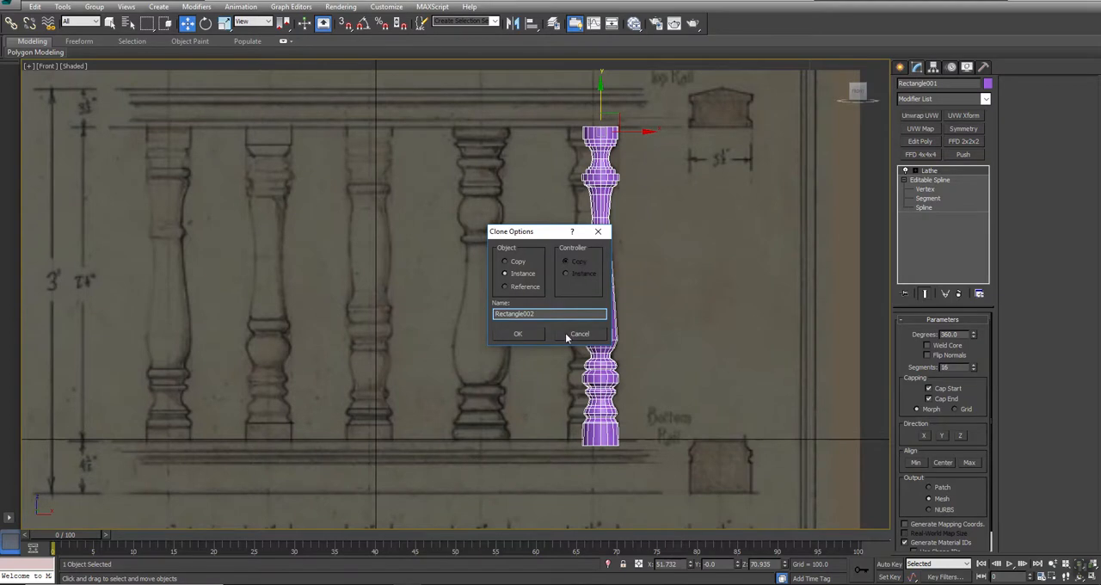
left_click(566, 334)
- Shift the Lathe axis along X until the post matches the drawn baluster's width, and rename the object Post00
left_click(915, 170)
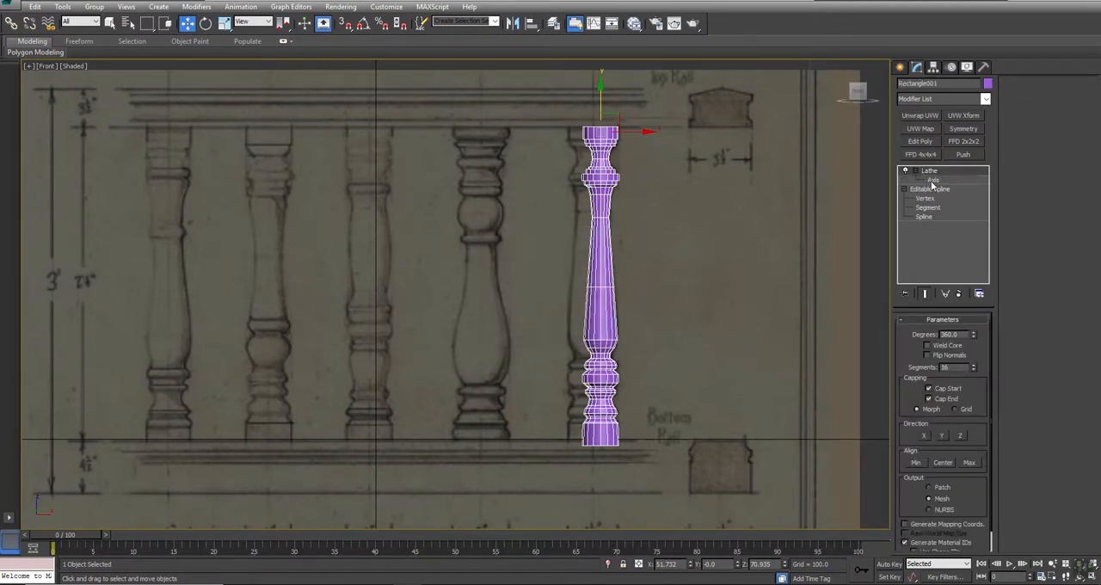
left_click(933, 180)
left_click_drag(640, 131, 629, 131)
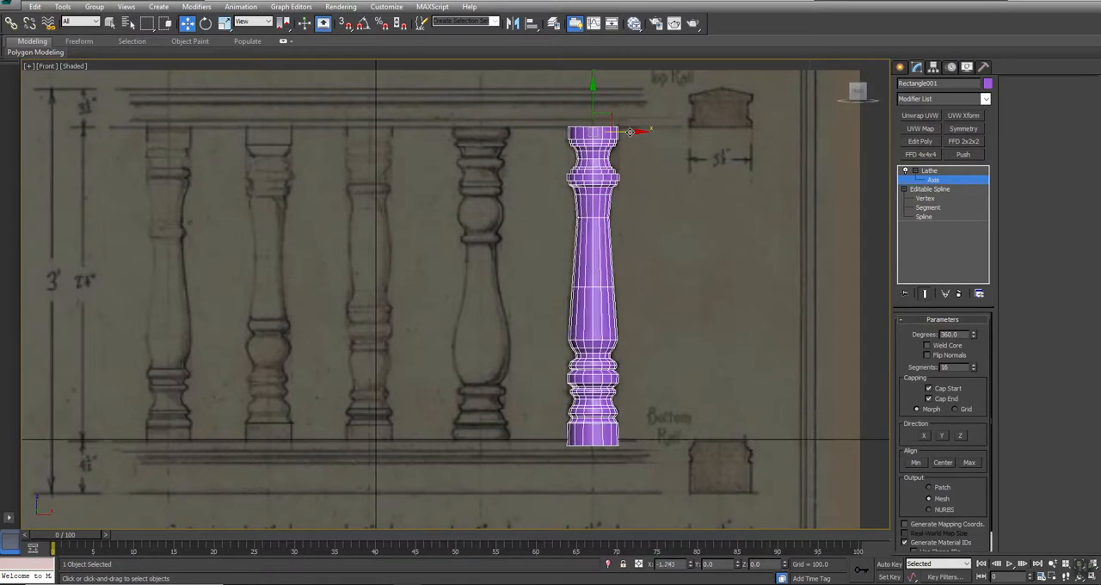
middle_click_drag(636, 170, 617, 210)
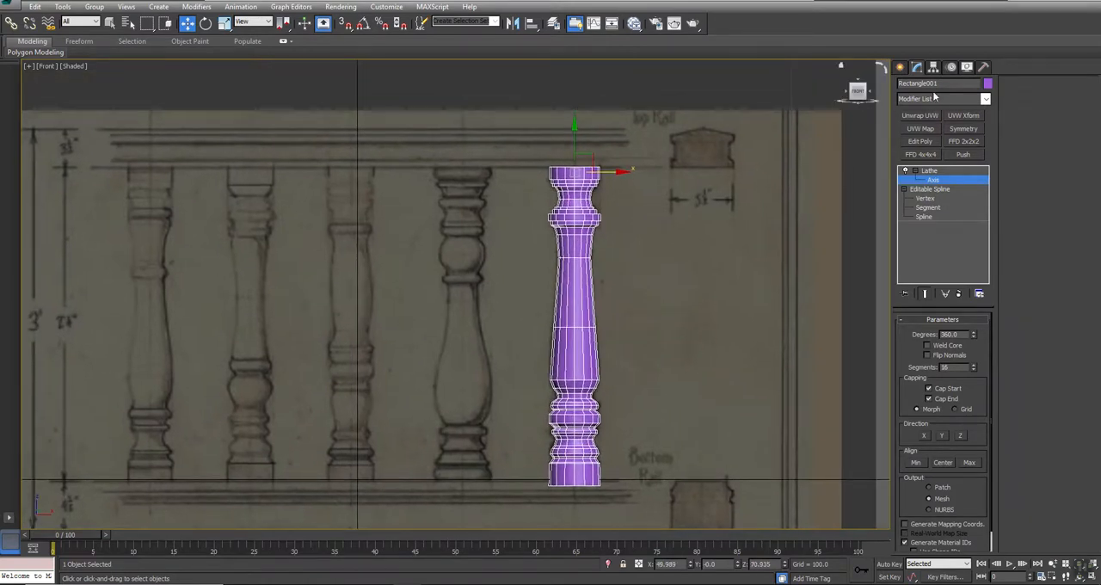
type("Post00")
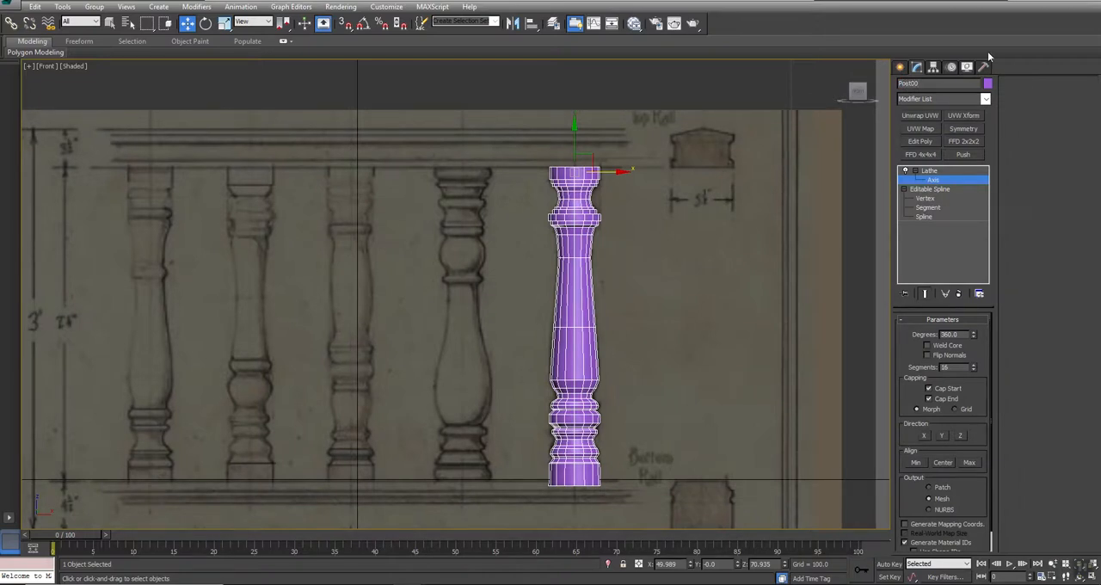
- Convert the post to an editable poly in the maximized Perspective view
left_click(968, 67)
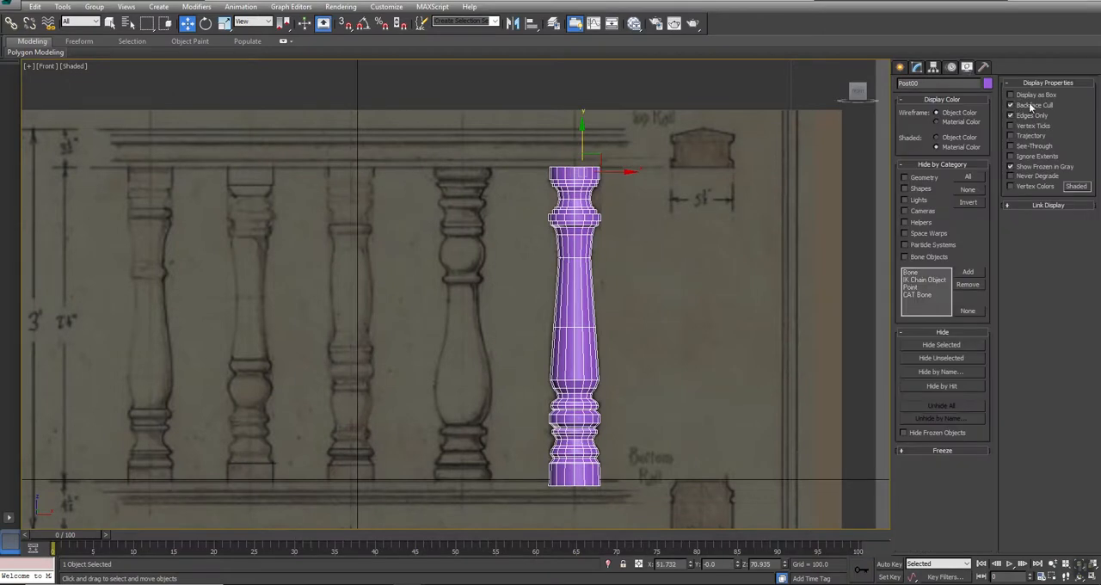
key("alt+w")
middle_click_drag(726, 347, 693, 405, "alt")
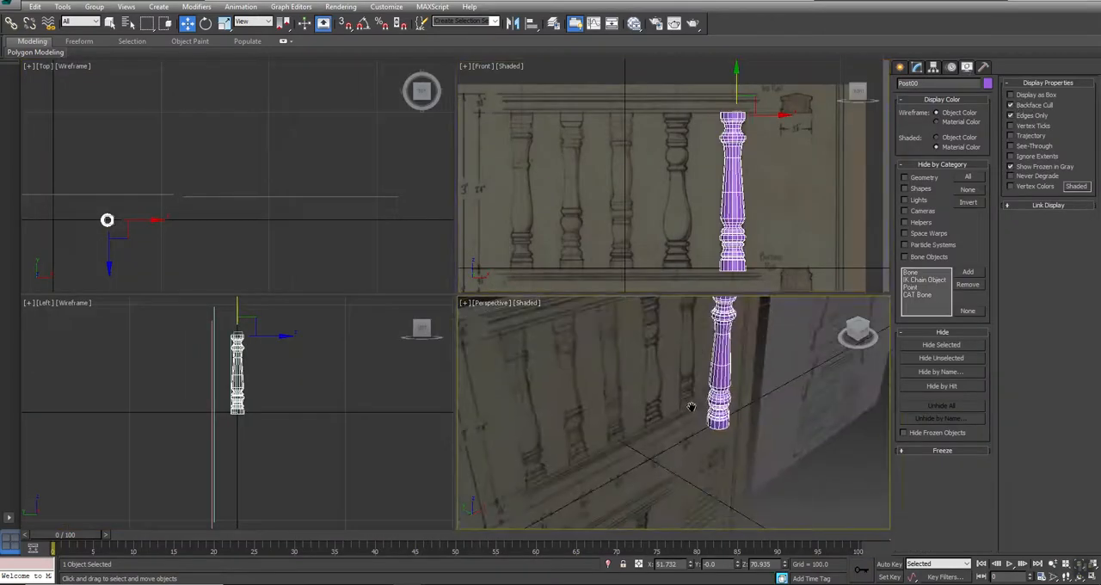
key("alt+w")
middle_click_drag(559, 294, 545, 147, "alt")
key("w")
right_click(551, 137)
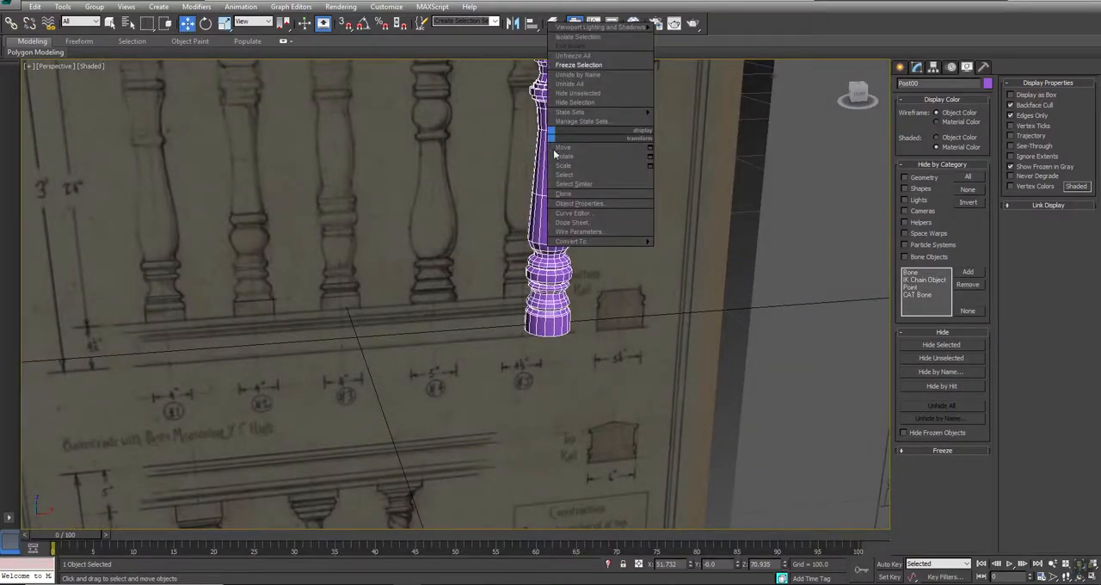
mouse_move(592, 244)
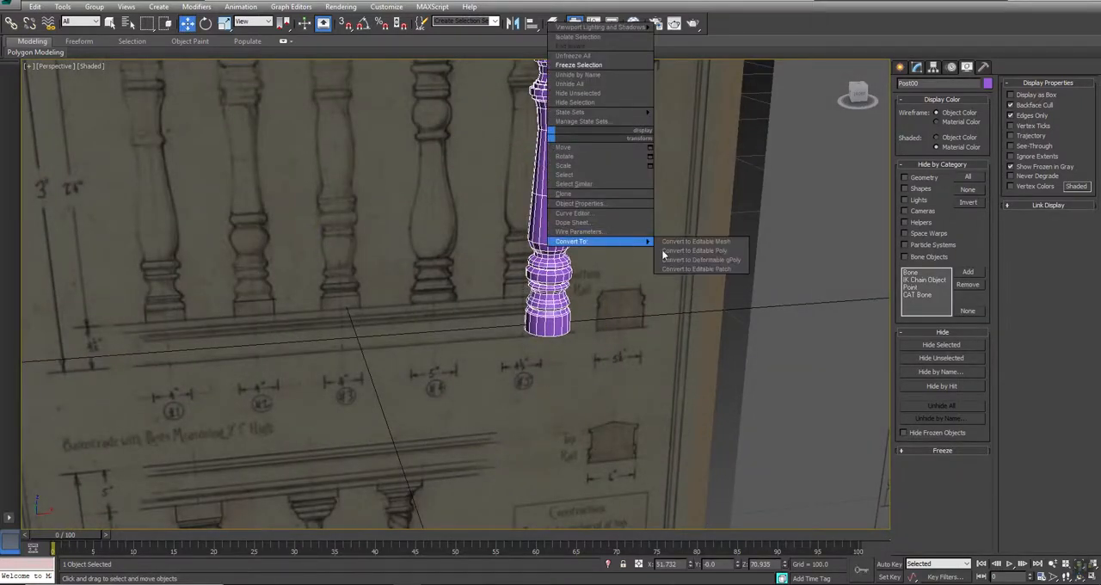
left_click(692, 251)
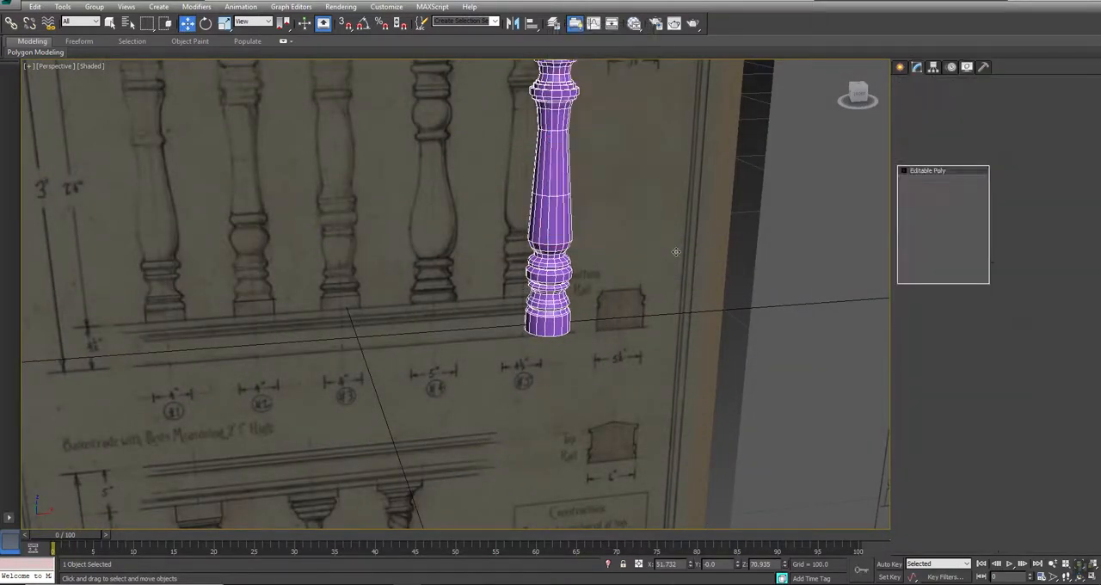
- Center the post's pivot on the object, adjusting only the pivot in the four-viewport layout
left_click(933, 68)
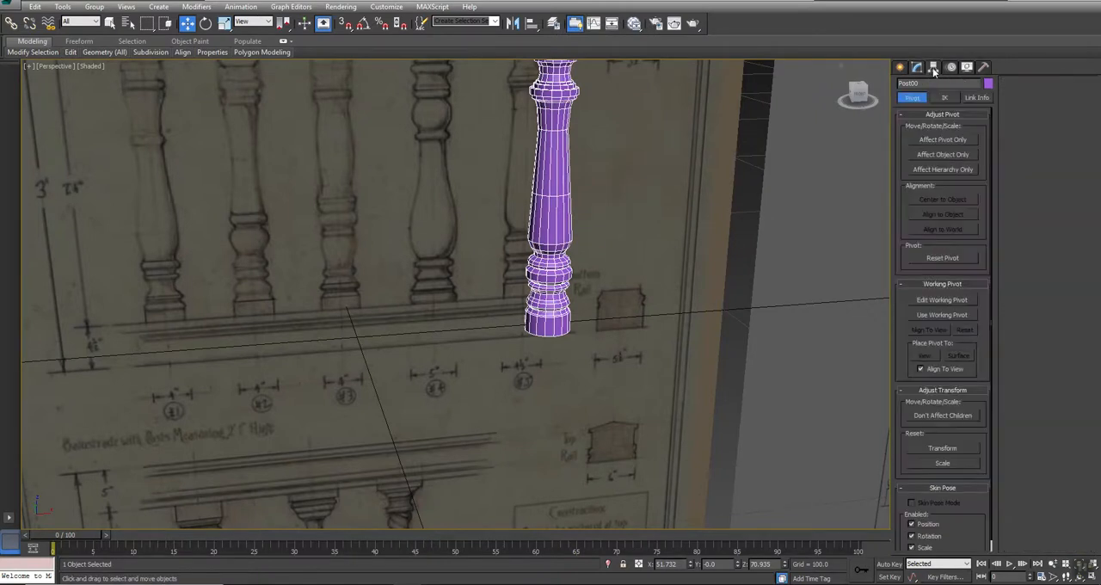
key("alt+w")
left_click(938, 138)
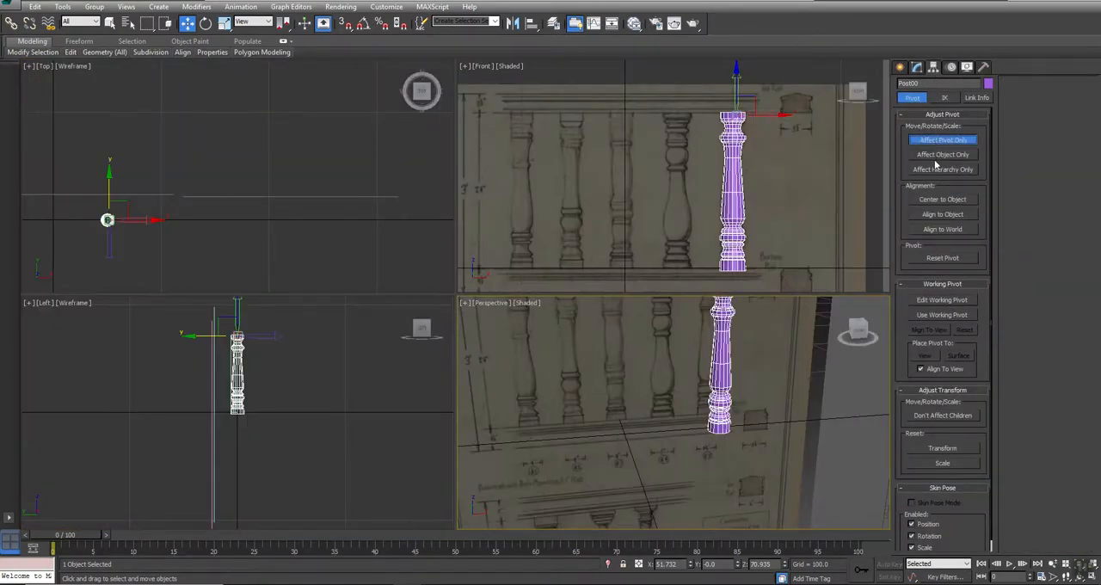
left_click(937, 158)
left_click(936, 157)
left_click(941, 139)
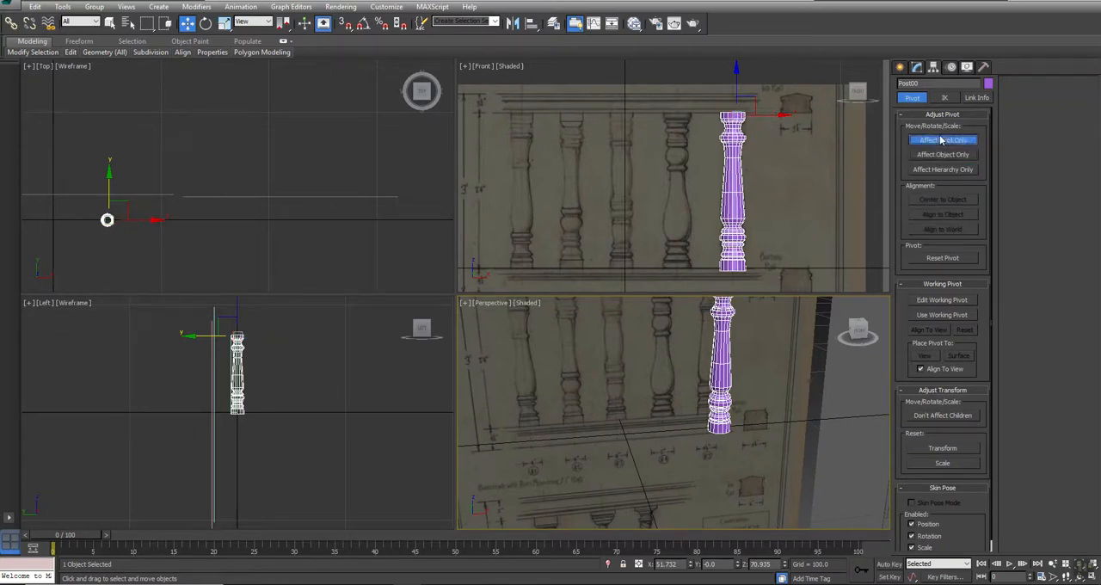
left_click(937, 156)
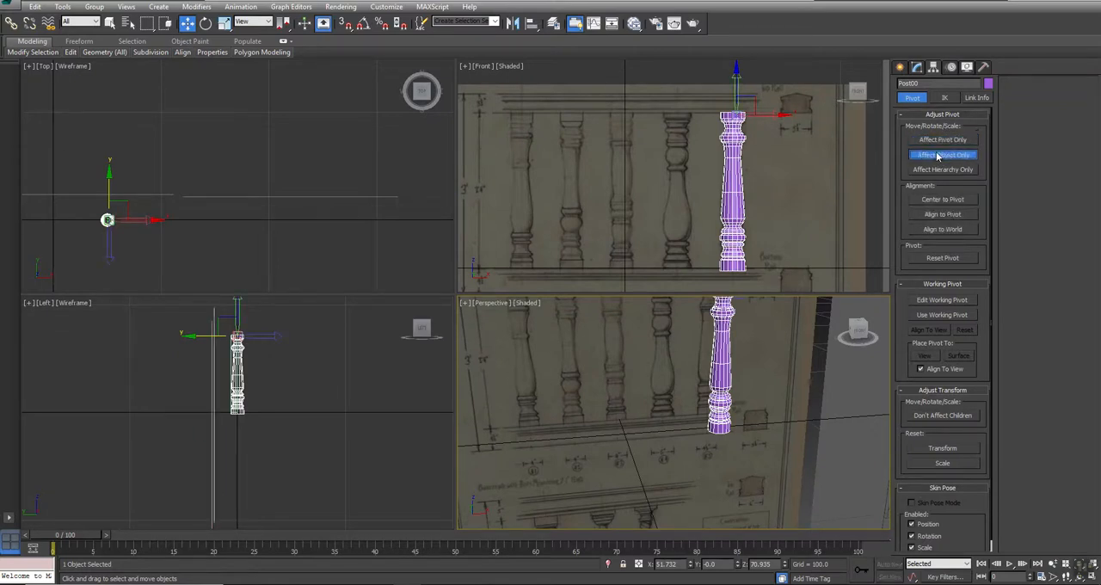
left_click(938, 141)
left_click(945, 200)
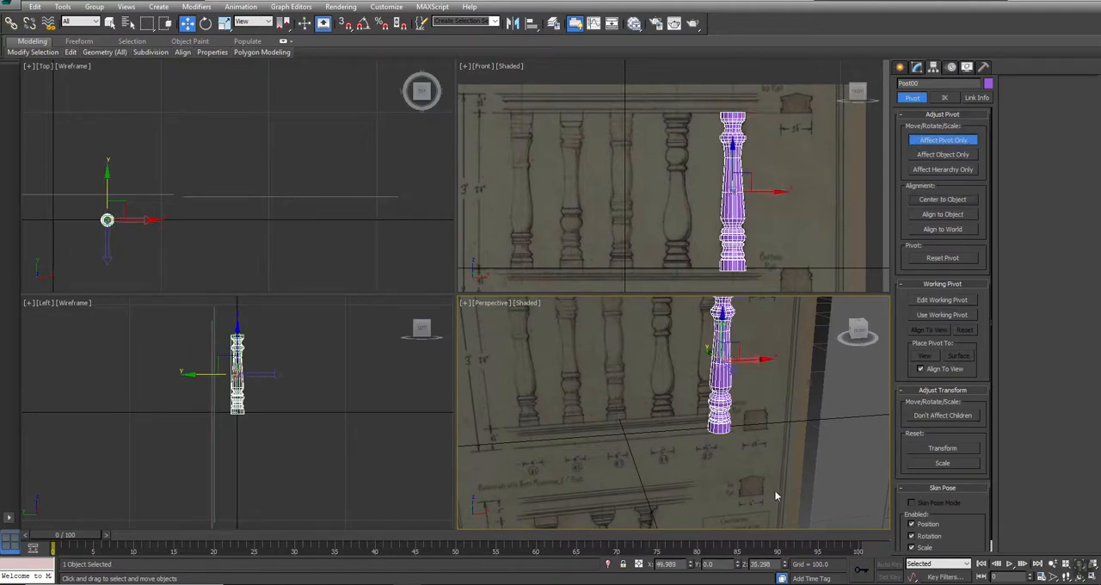
- Set the pivot's Z position to 0 so it sits at the post's foot, and leave pivot editing
type("0")
key("Return")
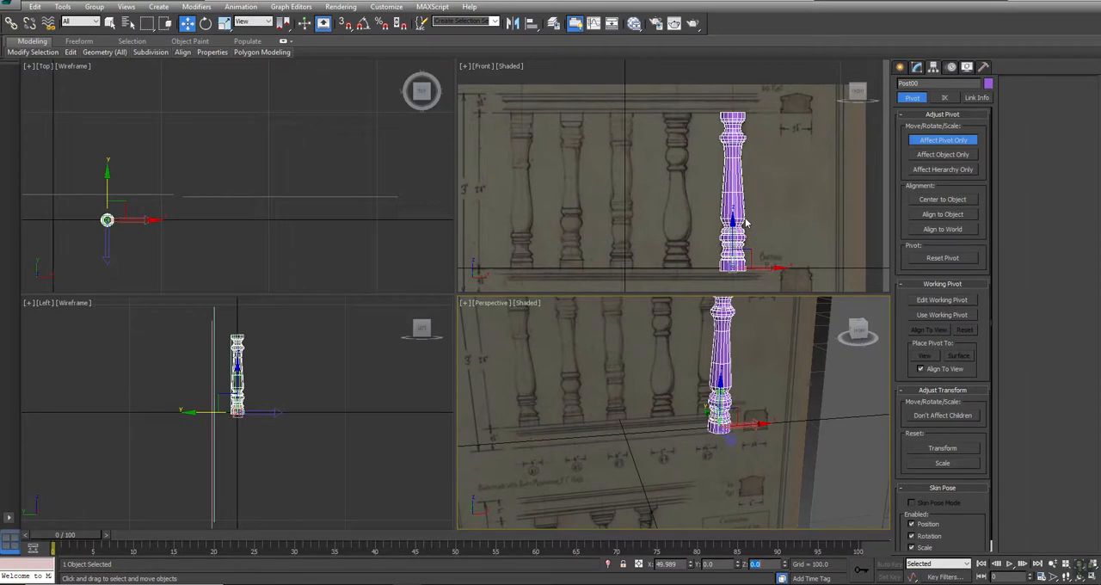
left_click(942, 138)
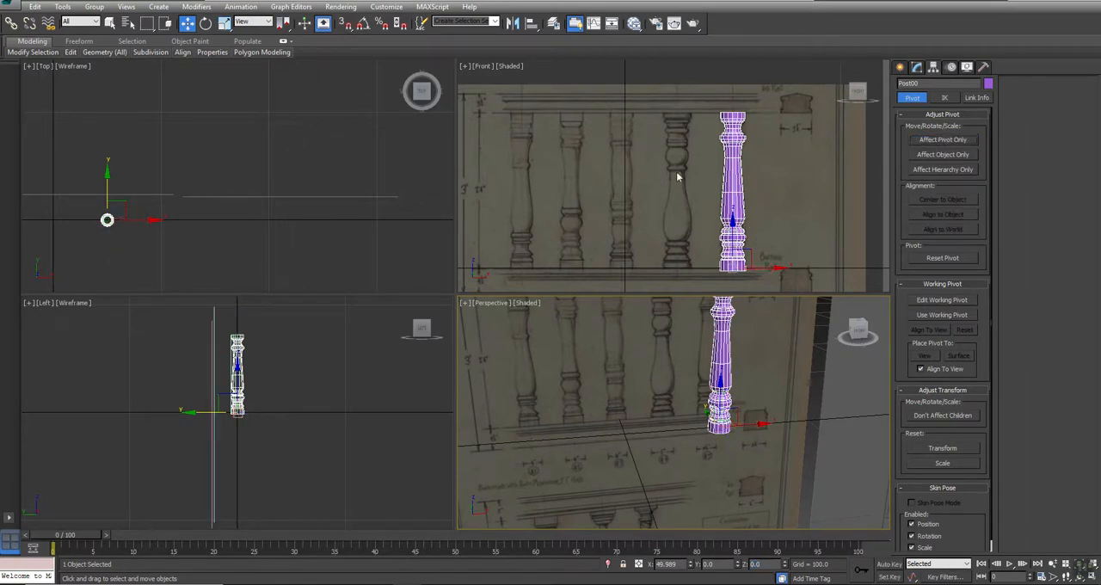
- Examine the deselected post's shape and shading against the reference drawing in the Front and Perspective views
middle_click_drag(714, 155, 690, 146)
key("alt+w")
scroll(564, 373, "up", 6)
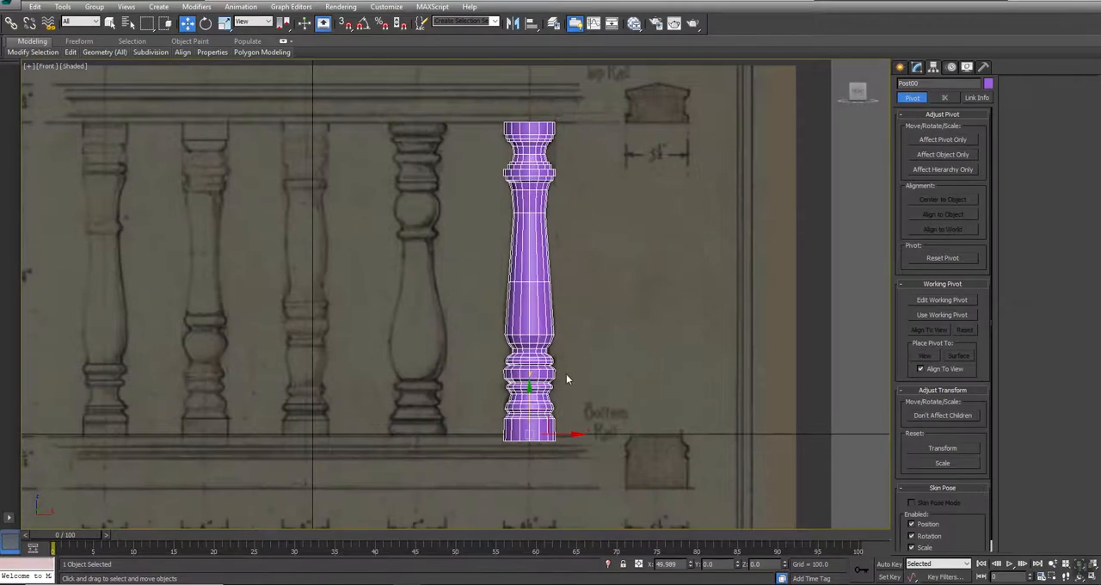
key("alt+w")
right_click(748, 392)
key("alt+w")
scroll(542, 356, "up", 6)
mouse_move(547, 338)
middle_mouse_down("alt")
mouse_move(597, 358)
mouse_move(614, 351)
mouse_move(541, 332)
middle_mouse_up("alt")
scroll(541, 332, "down", 8)
key("w")
left_click(621, 225)
key("alt+w")
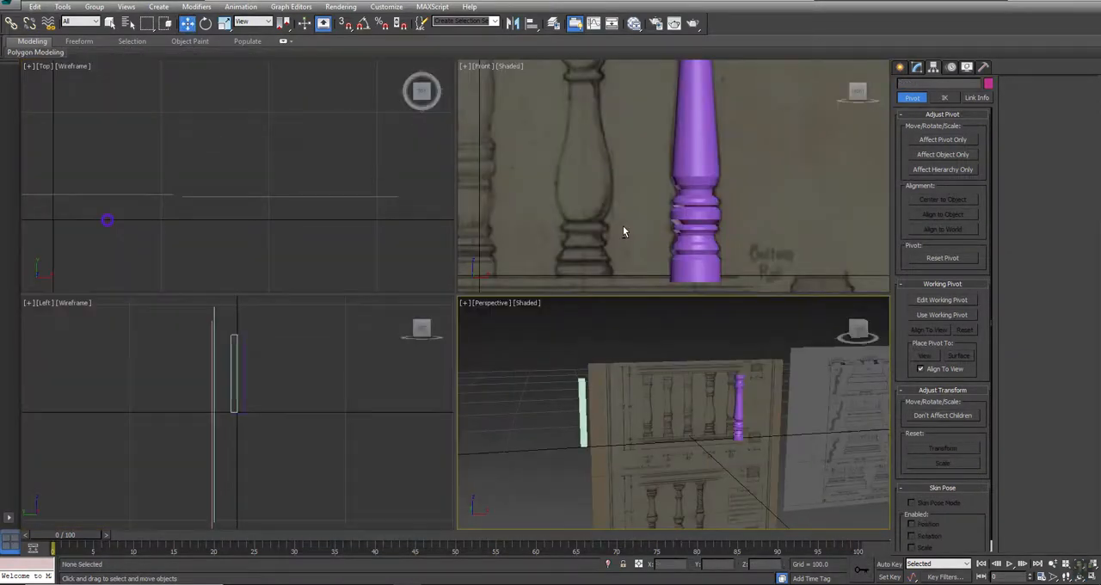
scroll(601, 181, "up", 4)
key("alt+w")
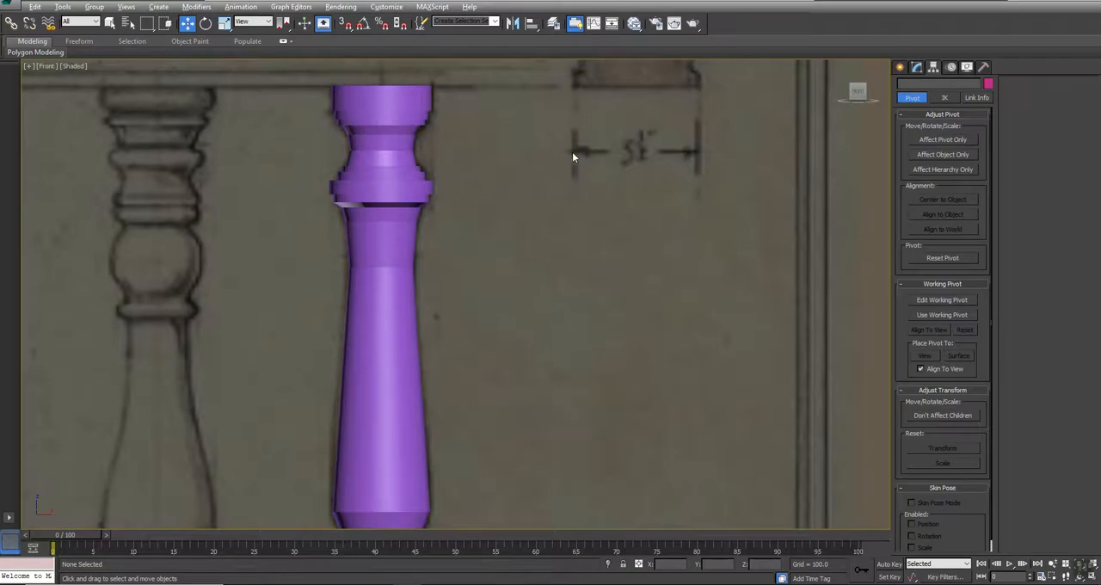
middle_click_drag(573, 157, 617, 218)
- Select the whole post as an element and auto-smooth its polygons with a threshold of 45
left_click(425, 258)
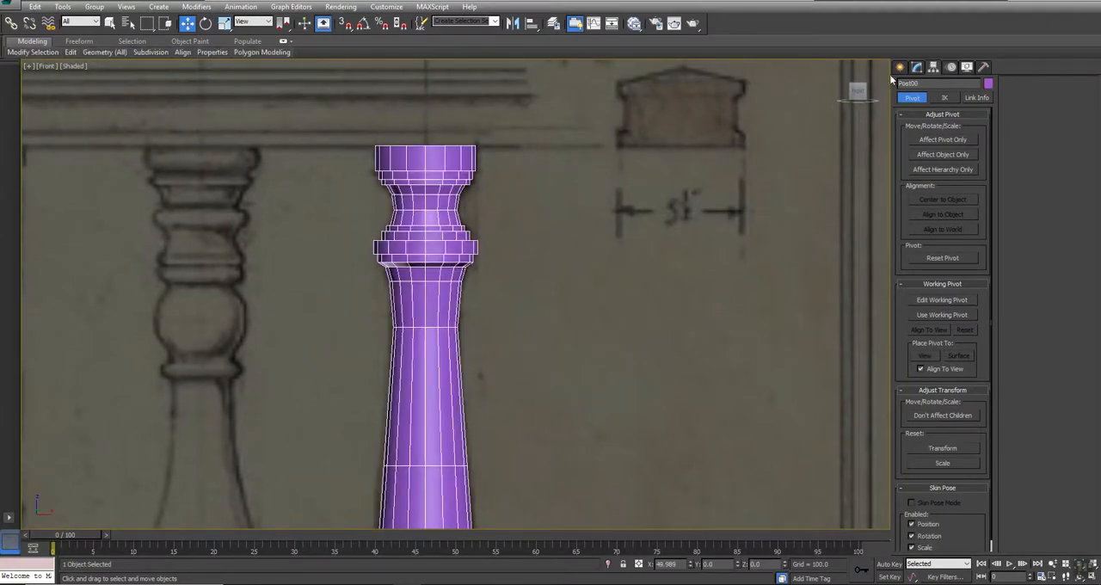
left_click(916, 66)
left_click(966, 333)
left_click(404, 314)
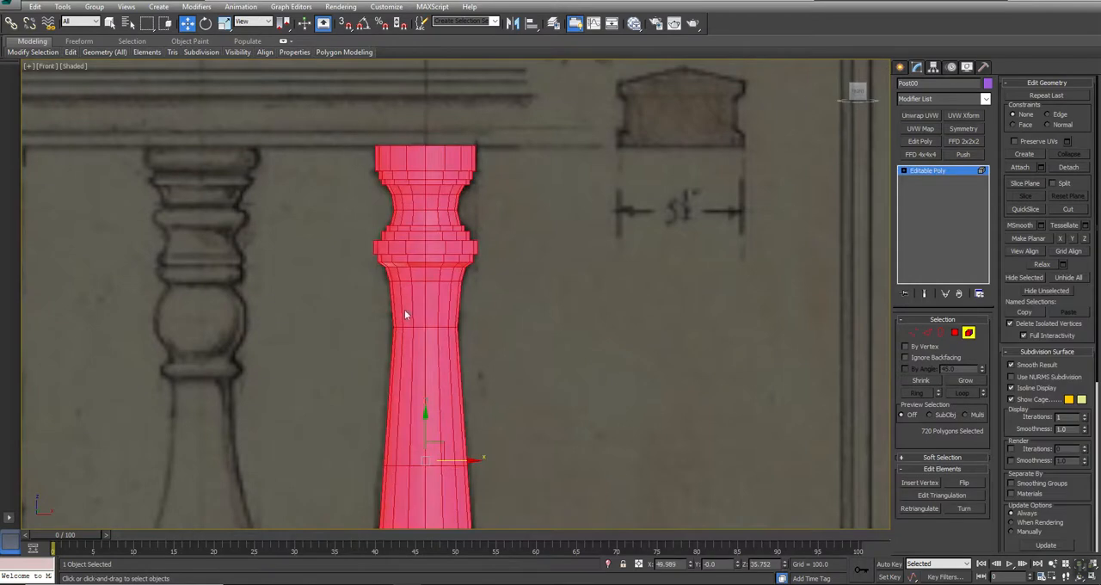
left_click(1033, 351)
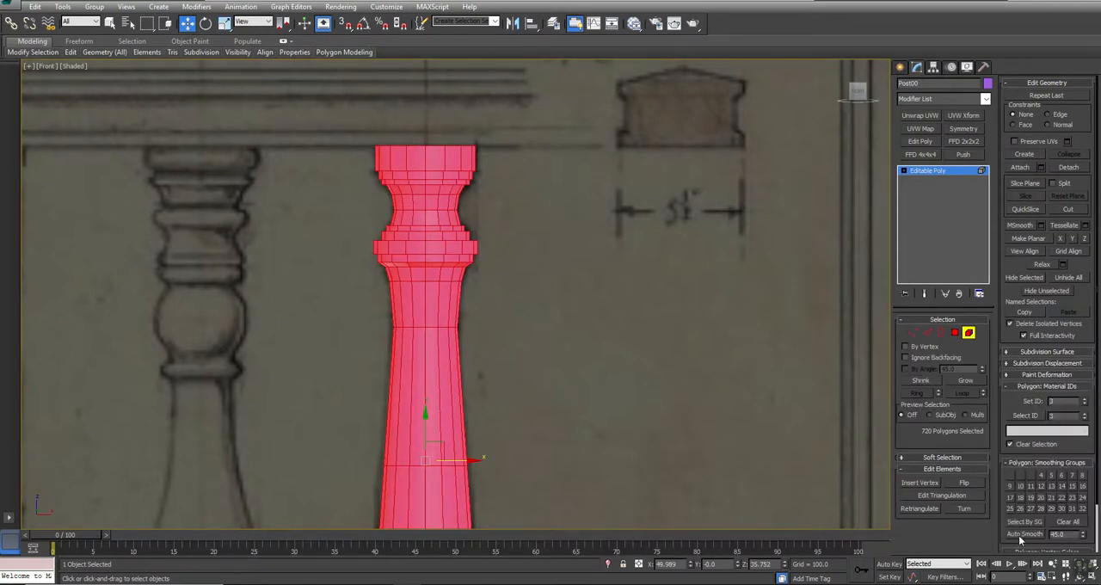
left_click(731, 379)
- Leave element editing, deselect the post and turn off the edged-faces display in the Front view
middle_click_drag(692, 319, 668, 229)
scroll(671, 250, "down", 3)
scroll(657, 249, "up", 2)
key("F3")
key("F3")
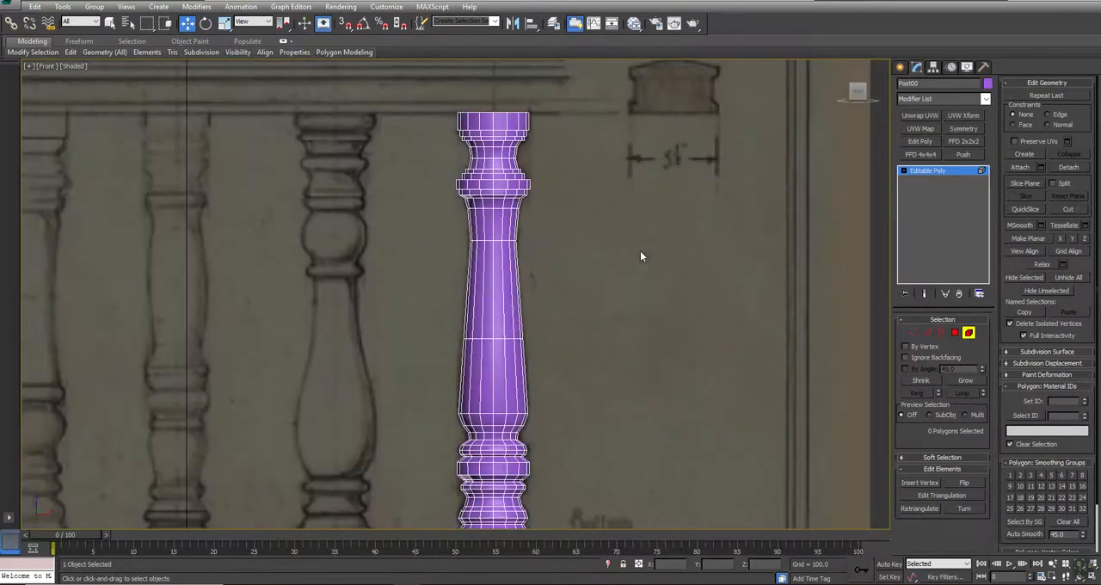
left_click(968, 333)
left_click(724, 340)
key("F4")
- Draw a rectangle spline over the base band of the Top Rail cross-section in the reference drawing
mouse_move(724, 340)
middle_mouse_down()
mouse_move(702, 311)
mouse_move(683, 179)
mouse_move(658, 444)
middle_mouse_up()
middle_click_drag(655, 333, 648, 46)
scroll(637, 298, "down", 3)
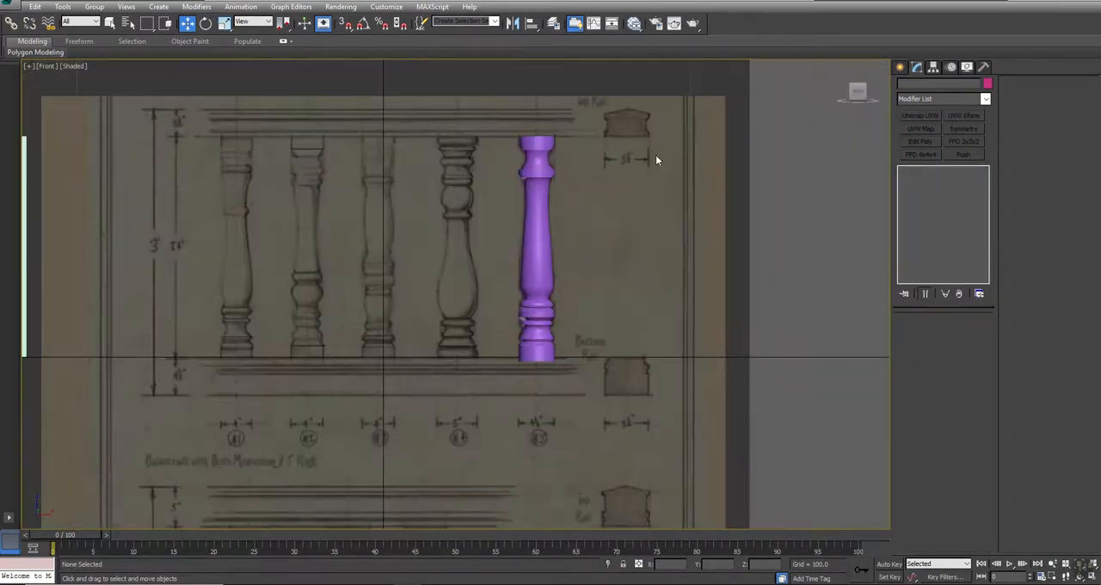
mouse_move(588, 349)
middle_mouse_down()
mouse_move(645, 331)
mouse_move(654, 152)
mouse_move(644, 413)
mouse_move(629, 472)
middle_mouse_up()
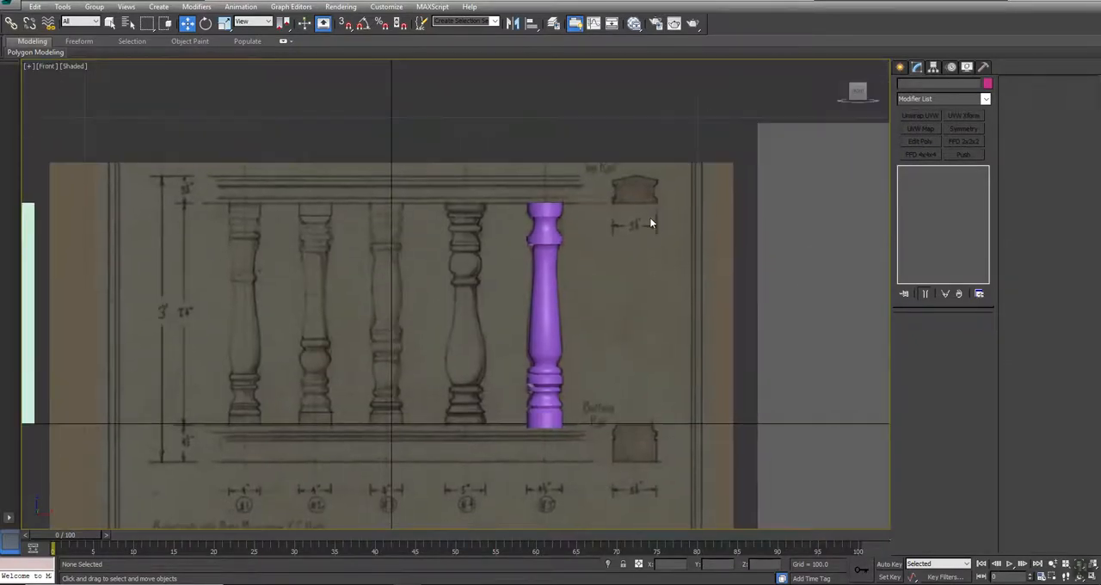
scroll(650, 220, "up", 4)
left_click(900, 66)
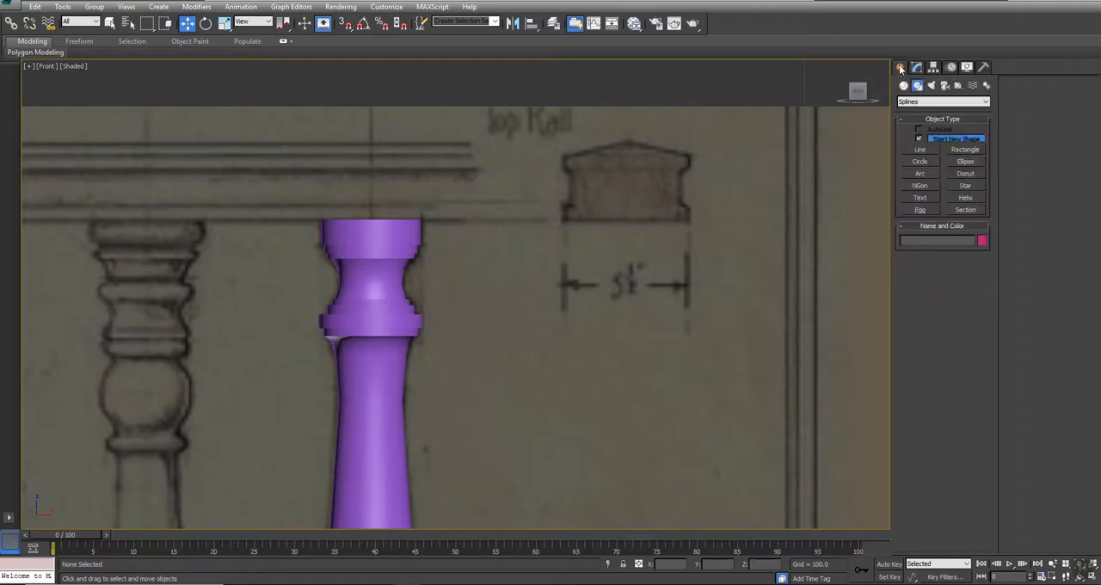
left_click(965, 149)
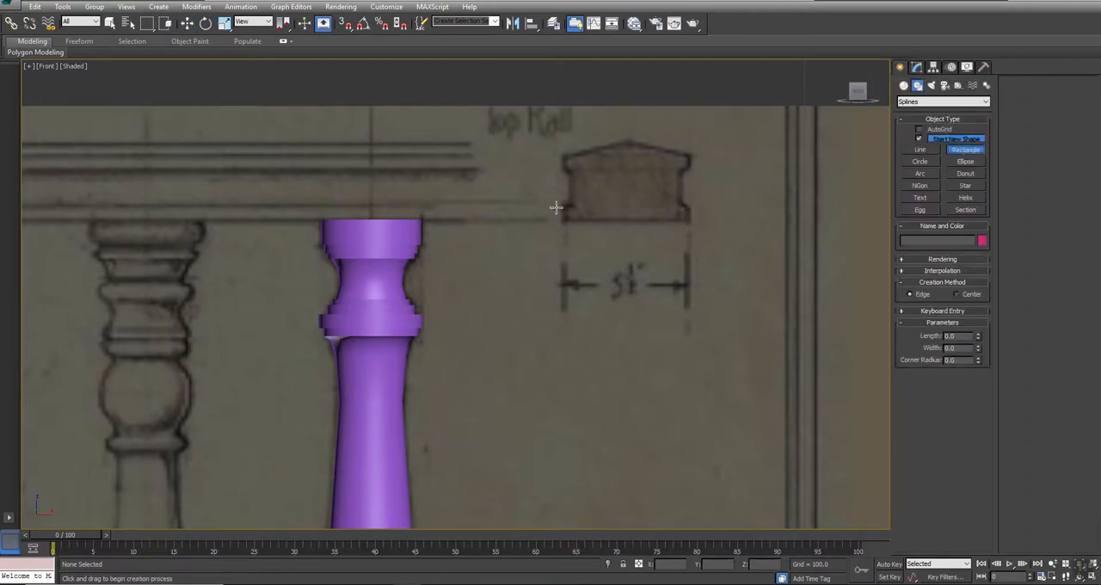
left_click_drag(561, 203, 691, 221)
- Draw rectangles over the Top Rail's upper band, its two narrower inner strips and its tall central body
scroll(651, 152, "up", 2)
left_click_drag(473, 155, 478, 189)
left_click_drag(717, 259, 478, 278)
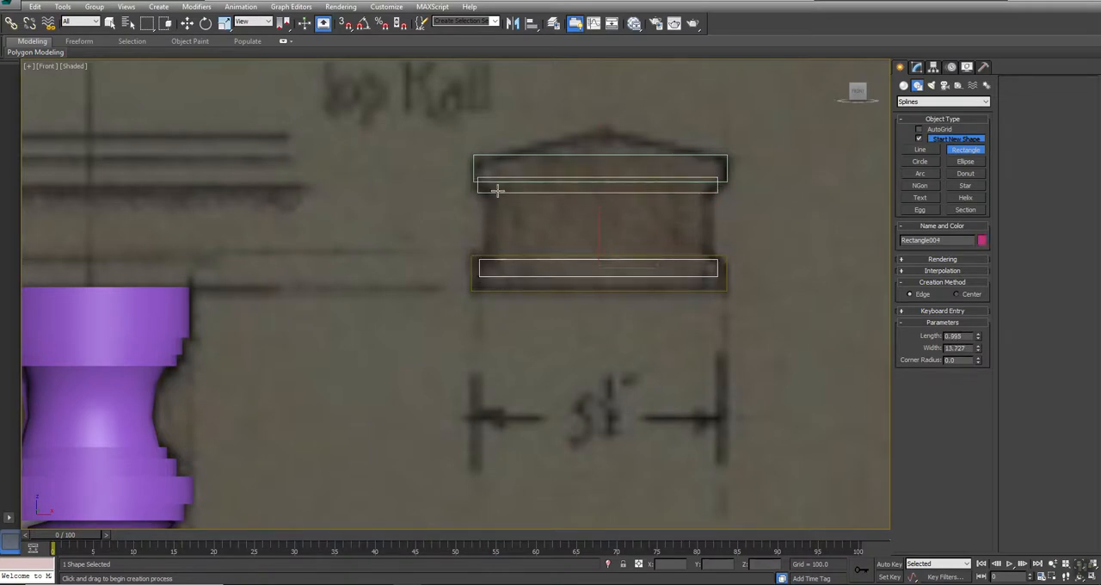
left_click_drag(487, 186, 707, 265)
key("w")
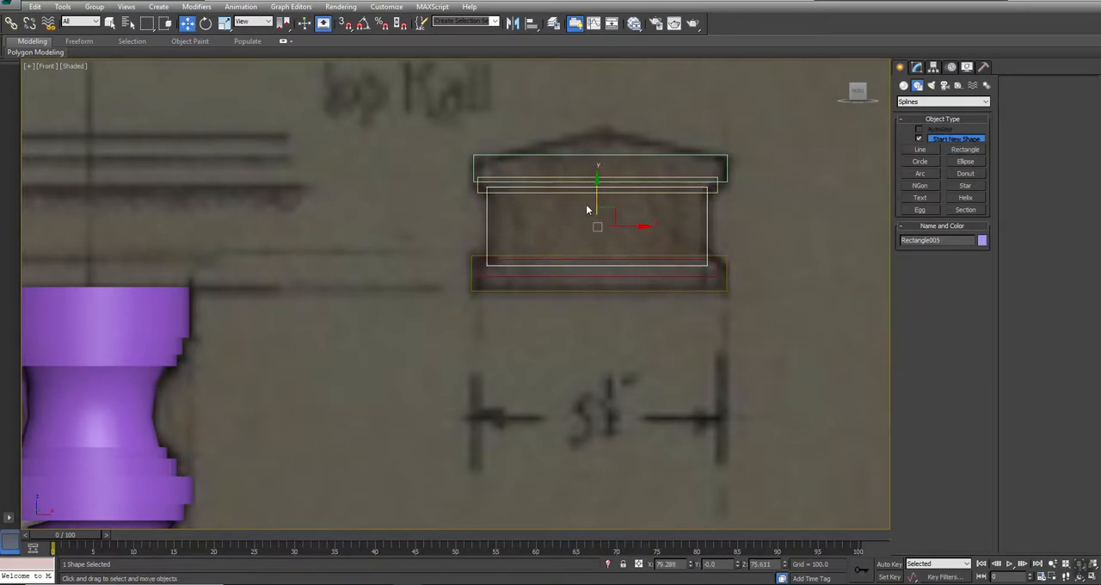
- Convert the central body rectangle to an editable spline and attach the other four Top Rail rectangles to it
right_click(680, 209)
mouse_move(757, 313)
left_click(821, 313)
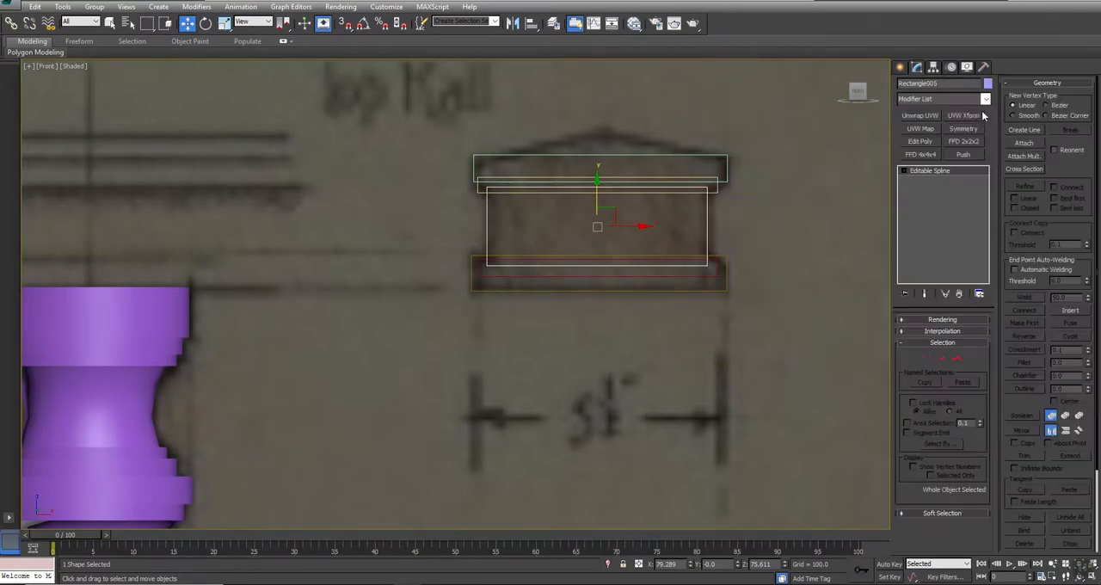
left_click(1025, 143)
left_click(724, 256)
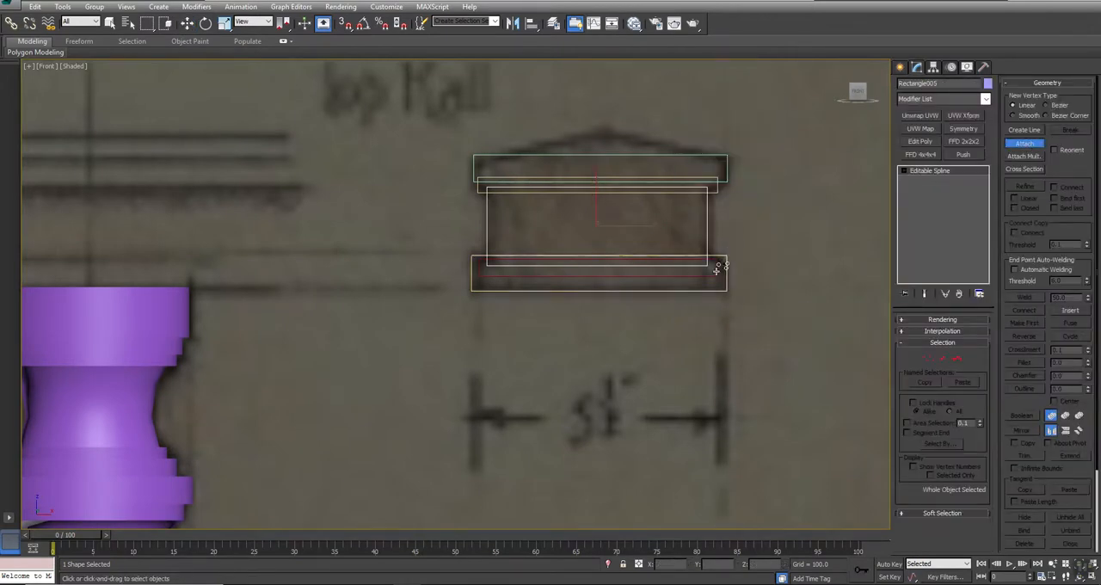
left_click(713, 268)
left_click(726, 166)
right_click(731, 202)
- Align the four band and strip splines in X with the central body spline at 79.289
key("3")
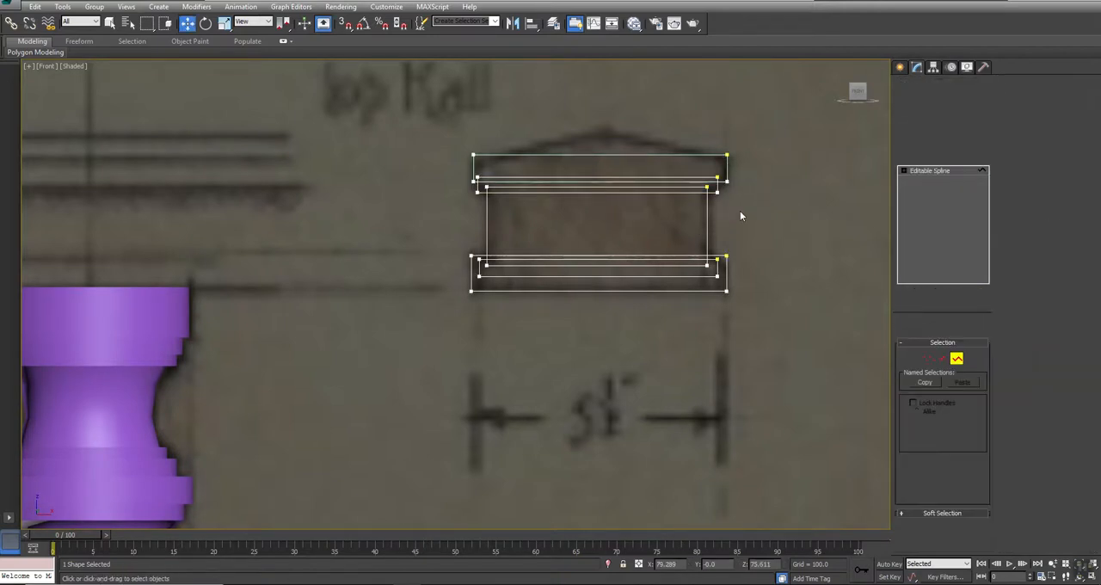
left_click(707, 226)
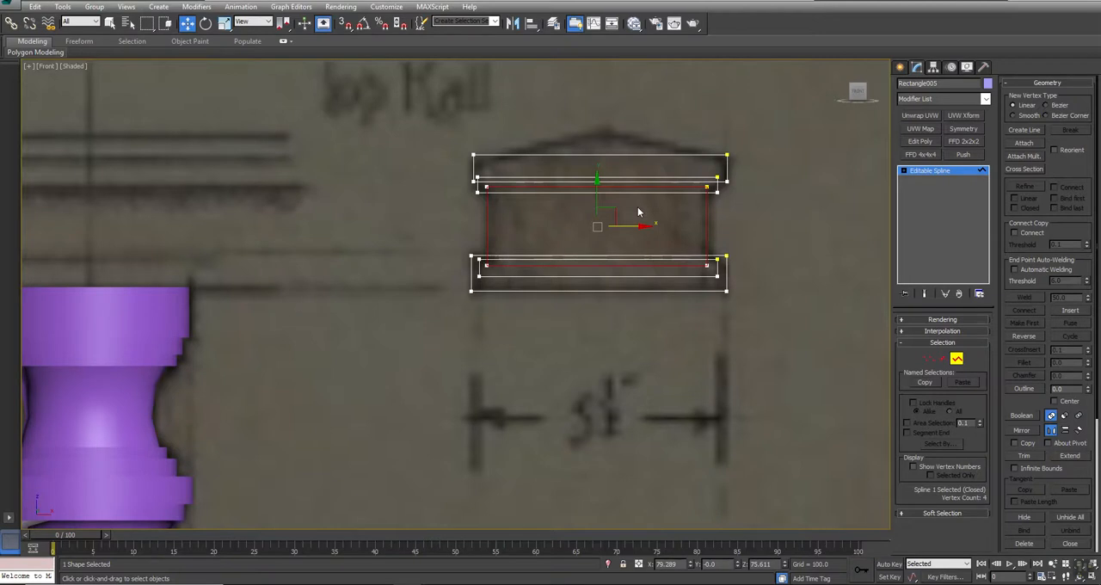
left_click(678, 565)
left_click(726, 282)
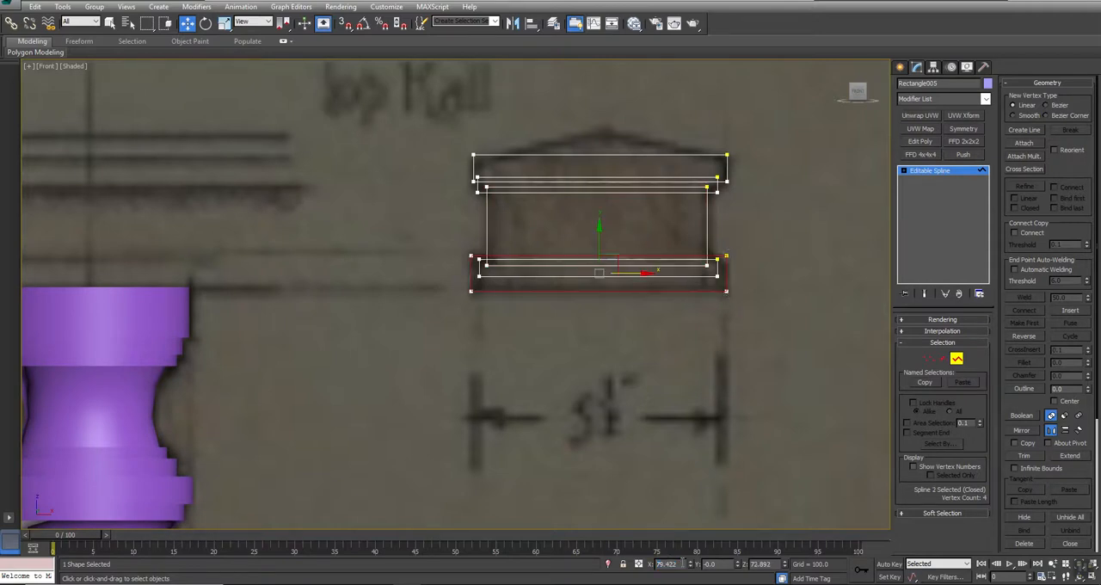
left_click(710, 277)
left_click(718, 212)
left_click(673, 195)
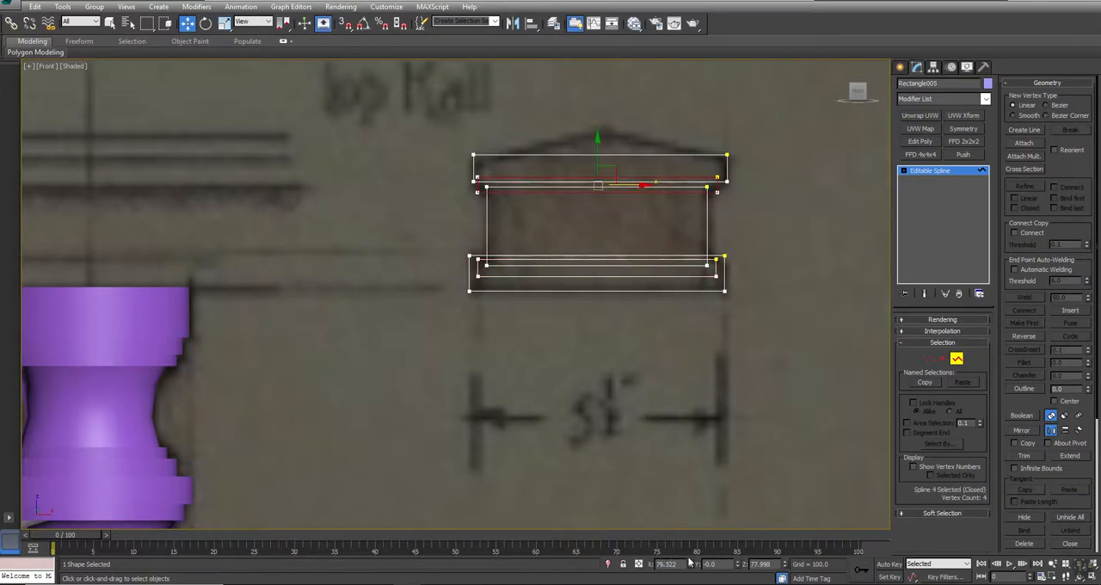
left_click(744, 164)
left_click(630, 162)
left_click(636, 435)
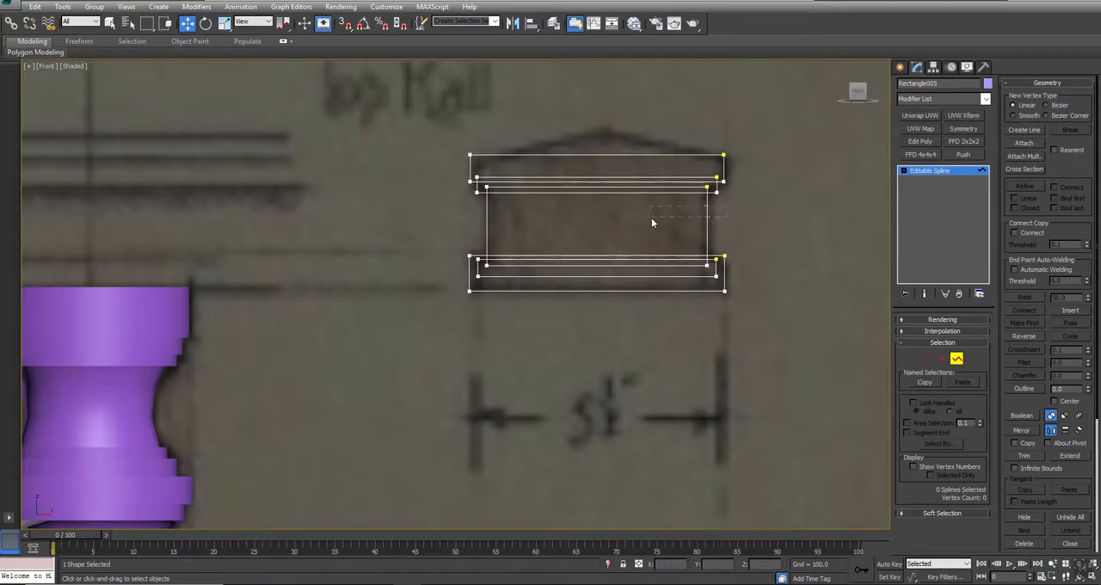
- Boolean-union the central body spline with the two inner strips and the upper band
left_click_drag(651, 218, 651, 218)
left_click(903, 170)
left_click(923, 198)
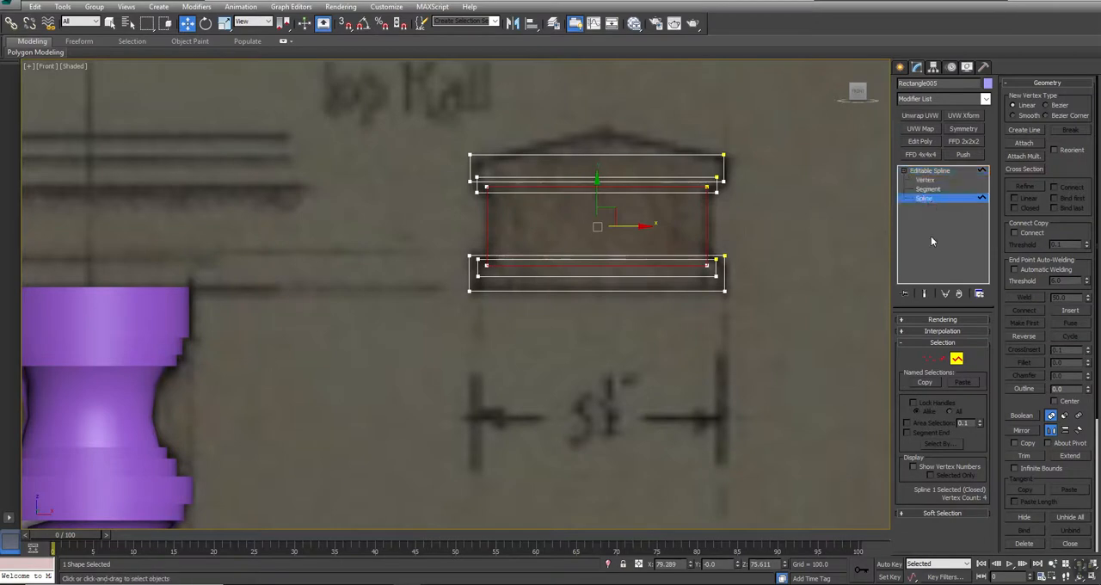
left_click(1023, 415)
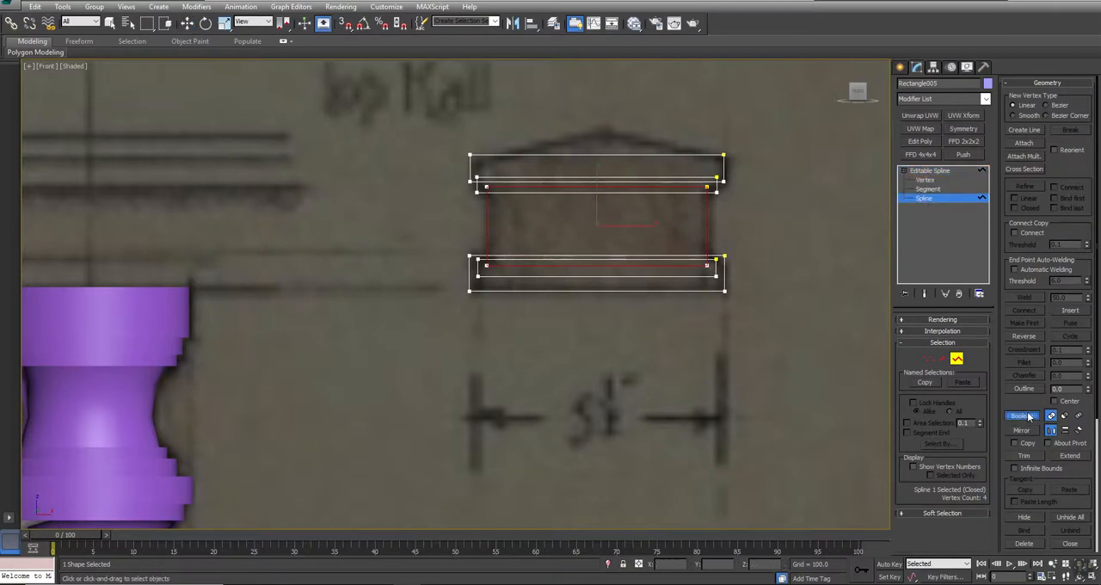
left_click(678, 256)
left_click(690, 186)
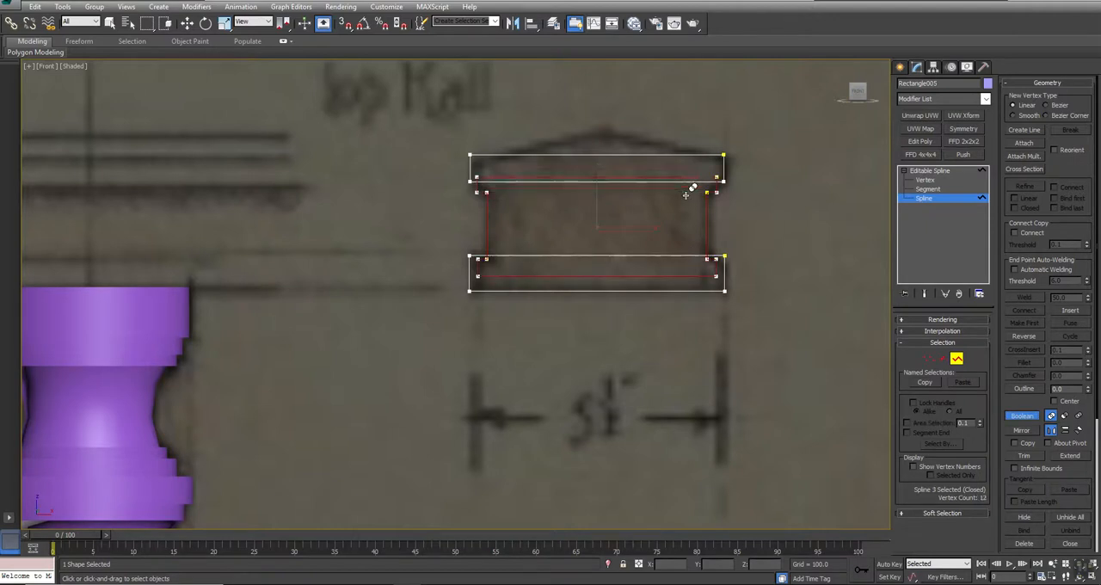
left_click(698, 154)
right_click(866, 320)
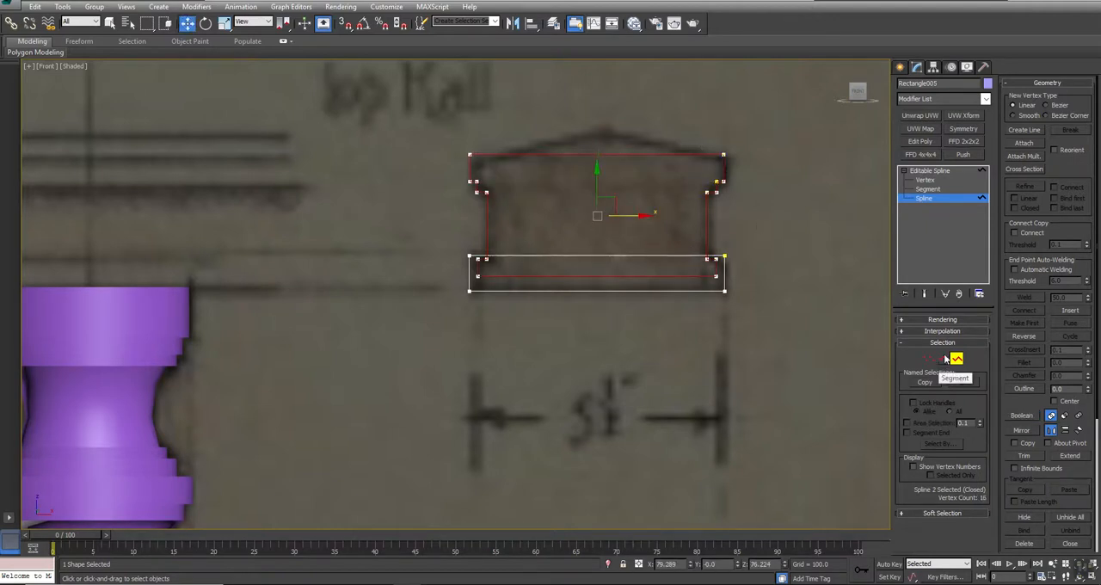
- Lower the top segment of the base band rectangle slightly to expose the step above it
left_click(942, 358)
left_click(610, 256)
mouse_move(601, 222)
left_mouse_down()
mouse_move(599, 237)
mouse_move(597, 224)
left_mouse_up()
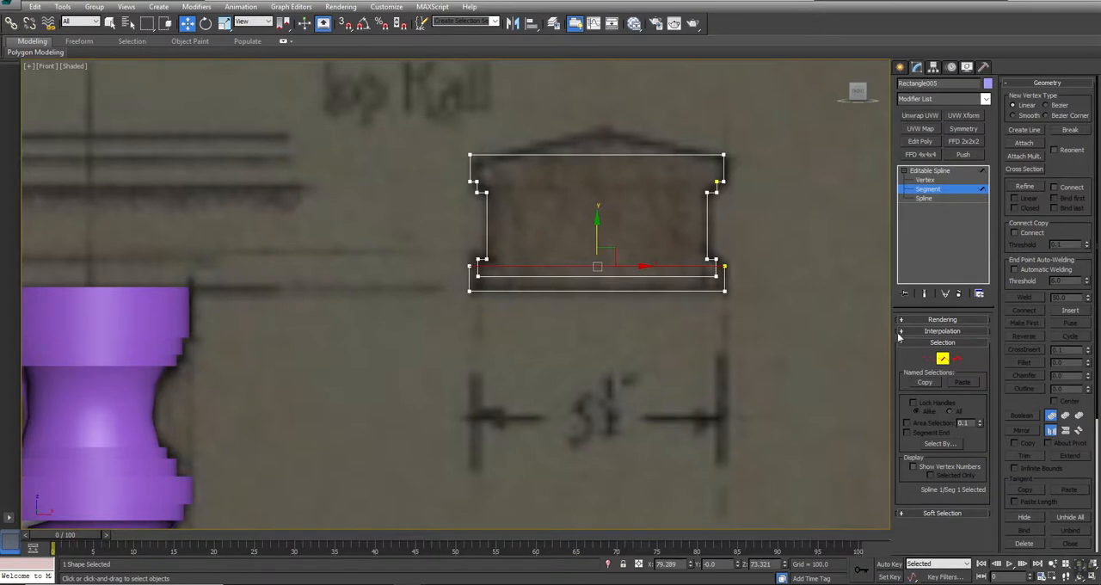
- Boolean-union the base band with the rest of the Top Rail profile into one closed outline
left_click(957, 360)
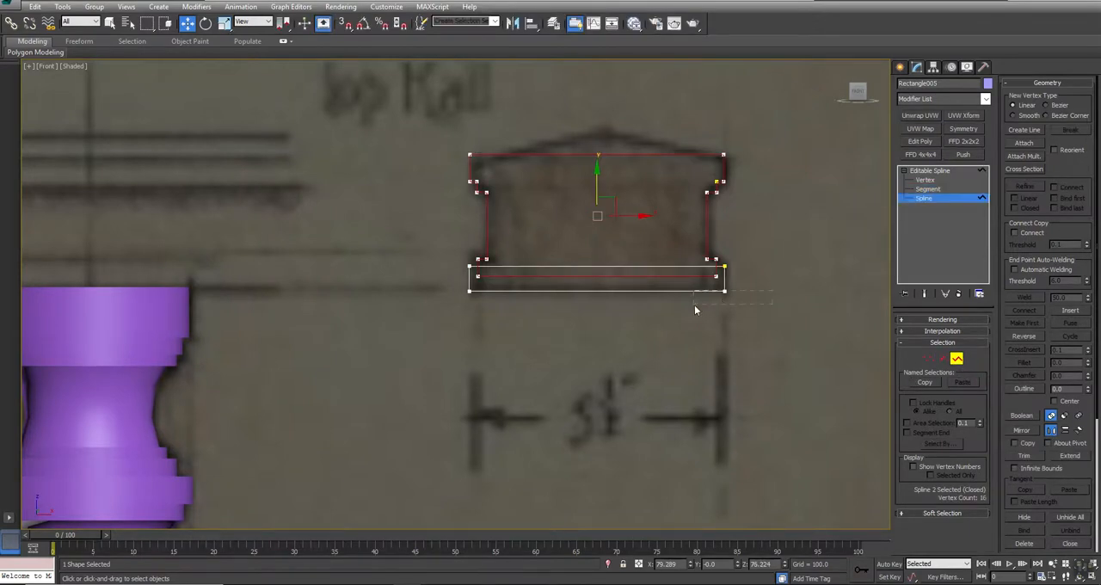
left_click(1031, 417)
left_click(634, 290)
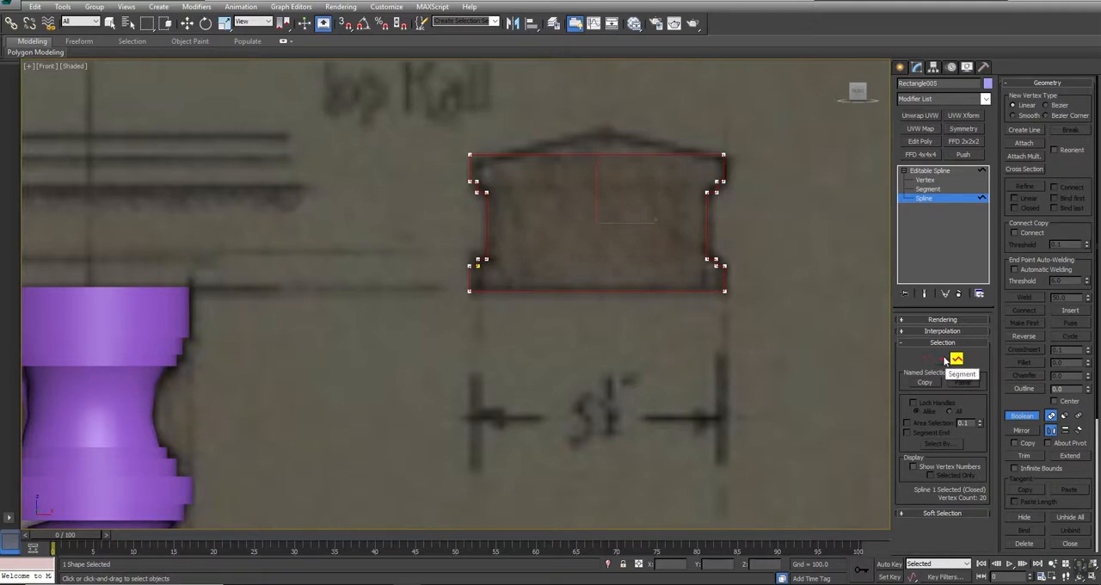
- Lower the top segment of the Top Rail profile to Z of about 79.3 and divide it with one vertex
left_click(942, 359)
left_click(597, 156)
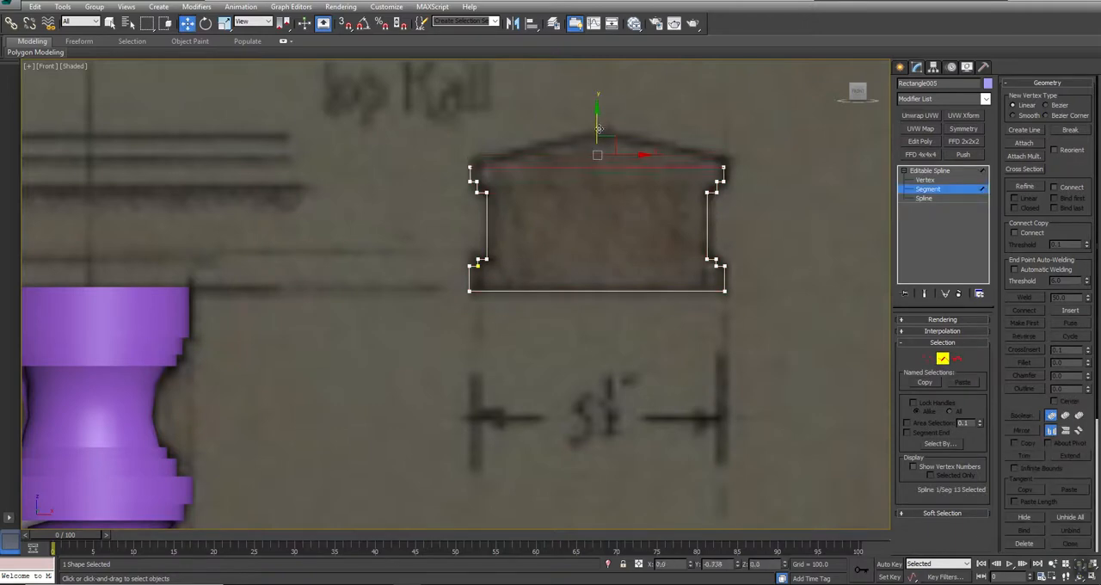
left_click_drag(599, 114, 599, 121)
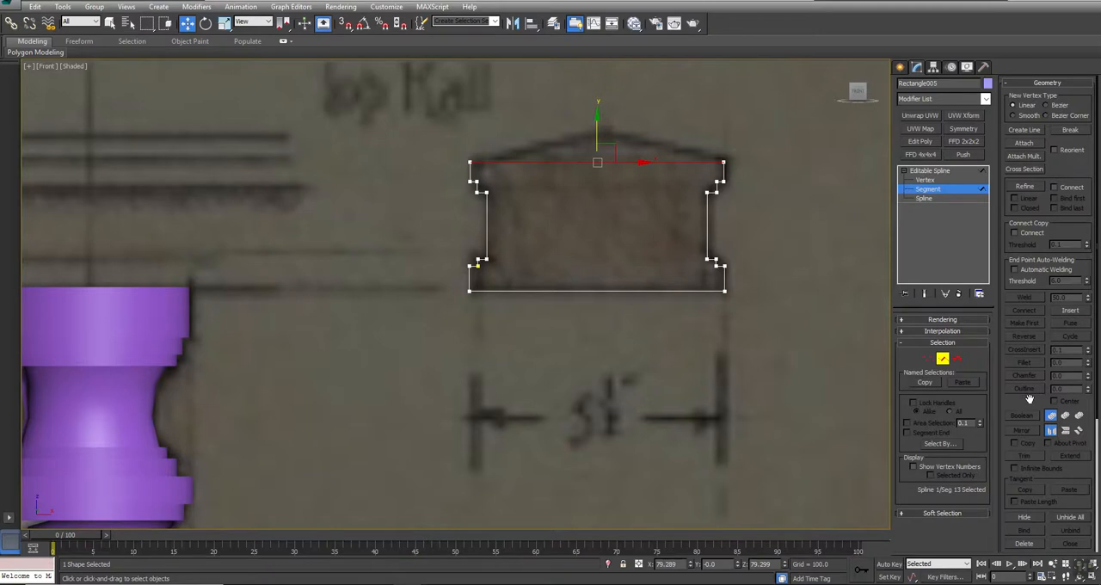
scroll(1029, 399, "down", 5)
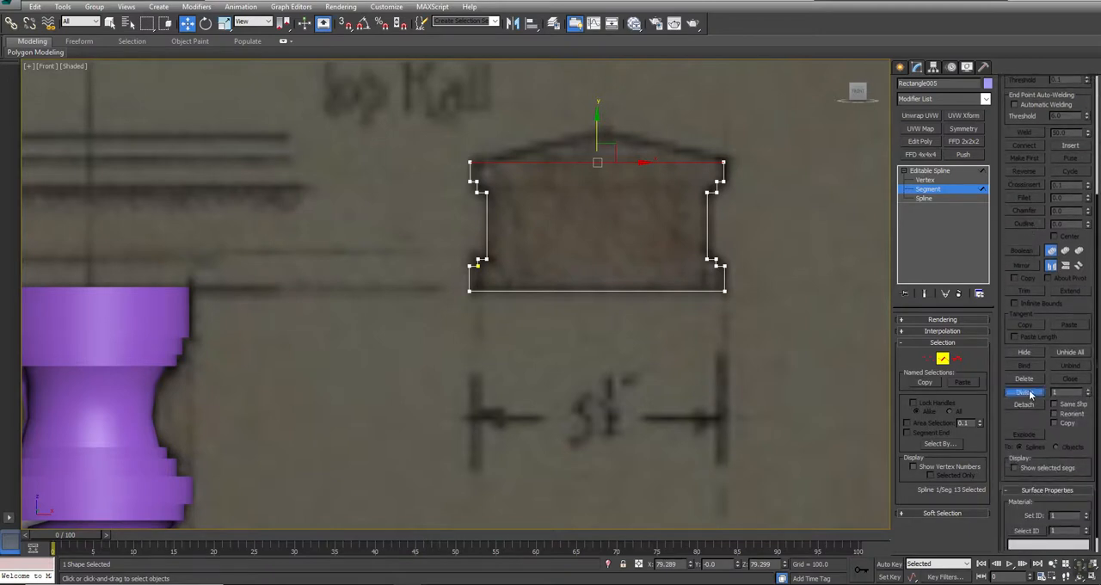
- Raise the top segment's middle vertex to the drawn roof peak and convert all profile vertices to Corner
left_click(928, 357)
left_click_drag(619, 207, 619, 208)
left_click_drag(604, 136, 604, 108)
left_click_drag(348, 83, 827, 451)
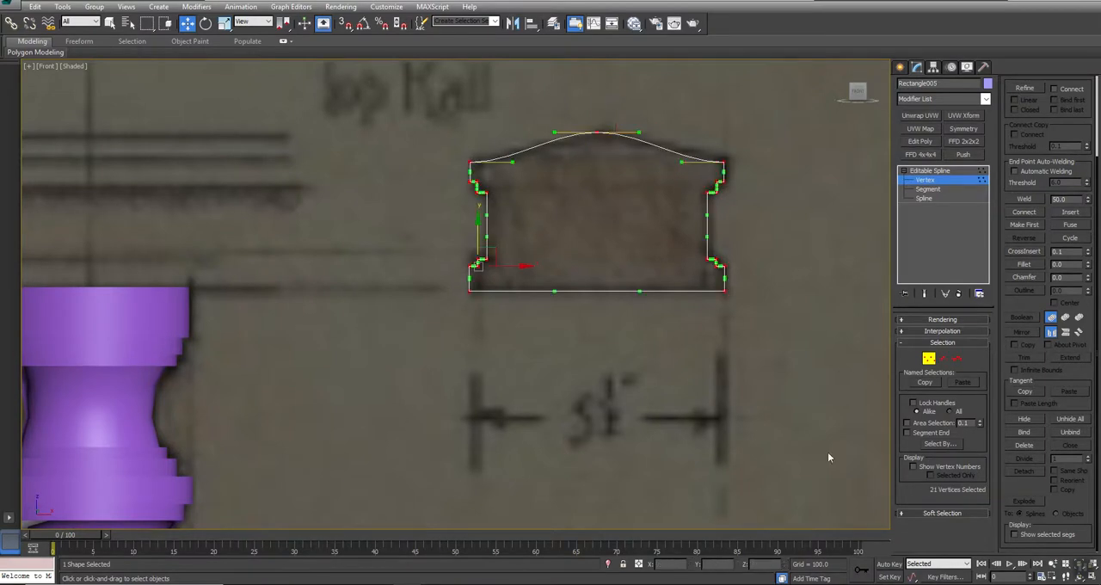
right_click(652, 167)
left_click(636, 96)
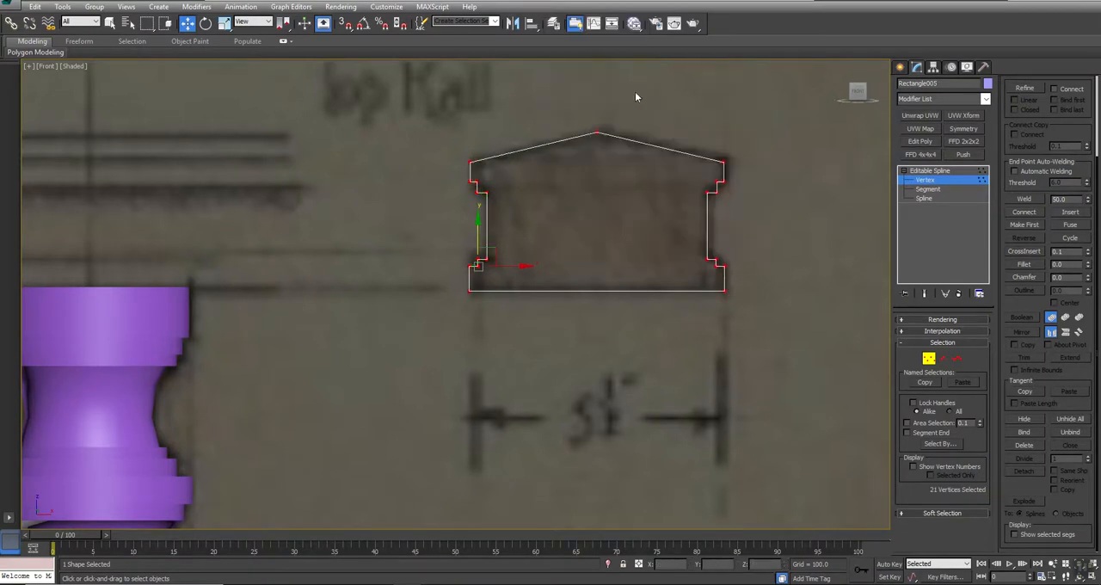
left_click(628, 176)
- Divide both sloping top segments with one vertex each and raise the two new vertices slightly to round the cap
left_click(944, 360)
left_click_drag(649, 103, 614, 124)
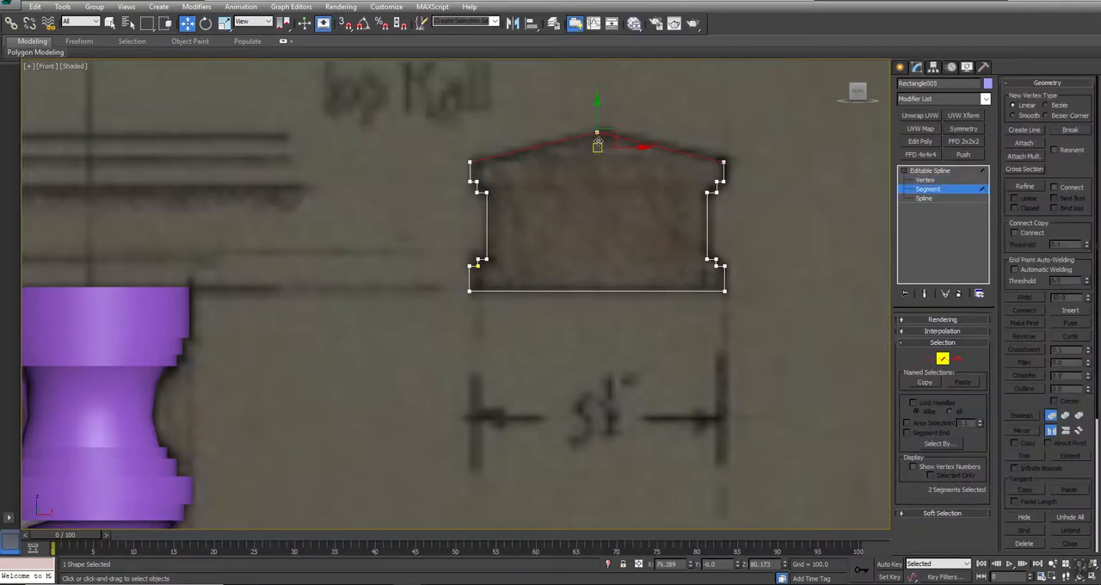
scroll(1073, 471, "down", 5)
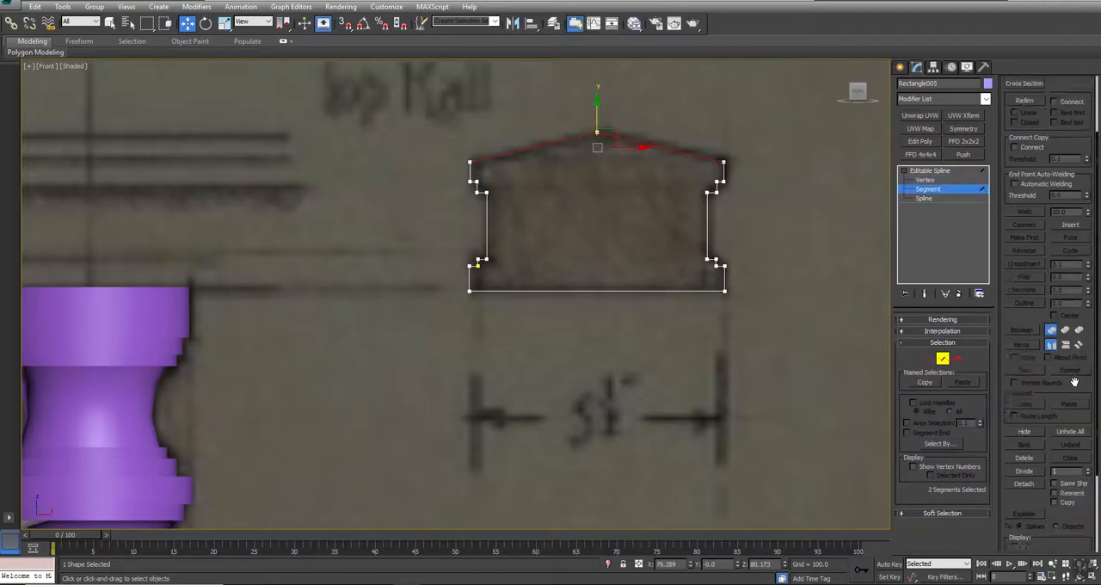
left_click(1028, 400)
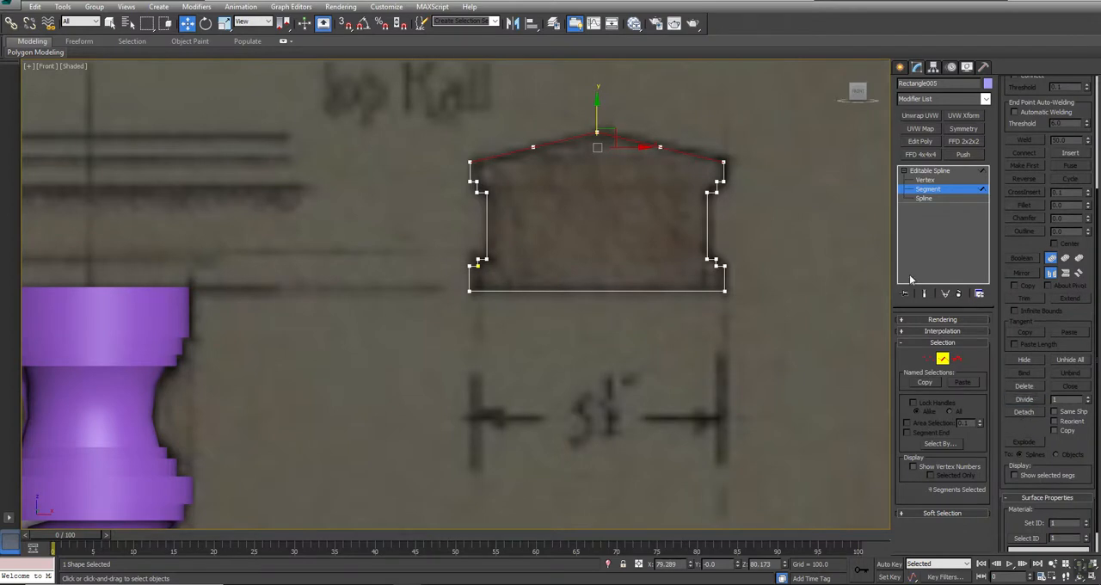
left_click(928, 359)
left_click_drag(502, 167, 502, 165)
left_click_drag(661, 119, 660, 111)
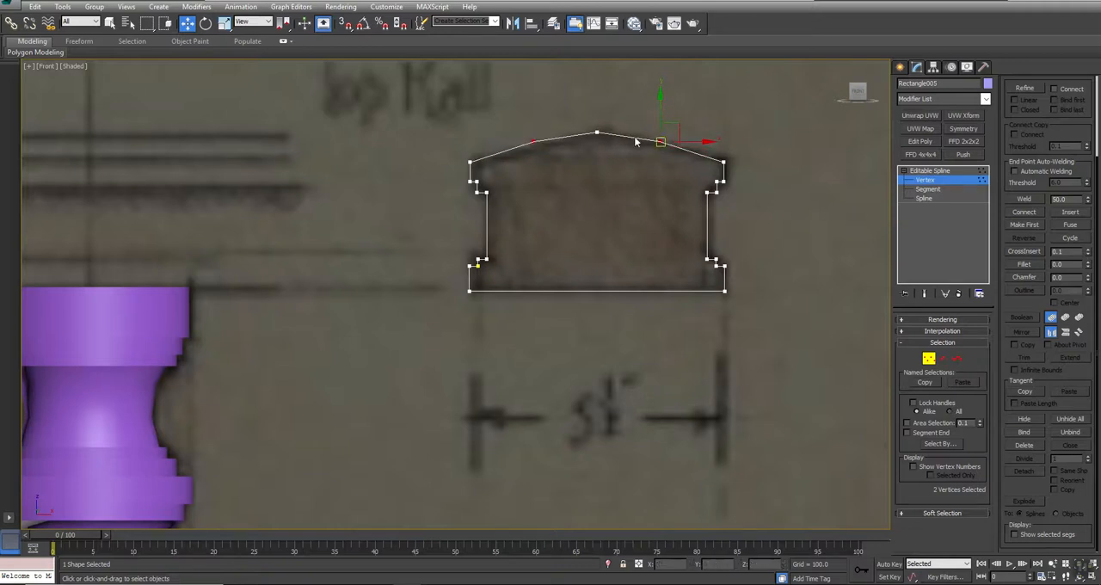
- Scale the two side vertices of the cap slightly apart about their selection center, and leave vertex editing
left_click(225, 23)
left_click_drag(283, 24, 285, 66)
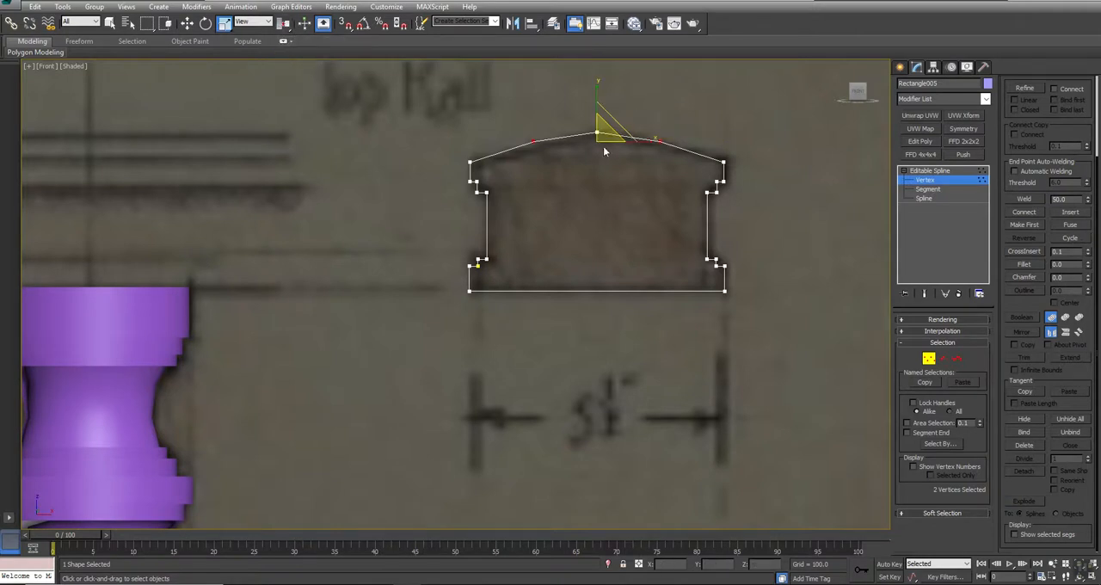
left_click_drag(602, 122, 600, 109)
key("w")
left_click(579, 217)
scroll(582, 217, "down", 2)
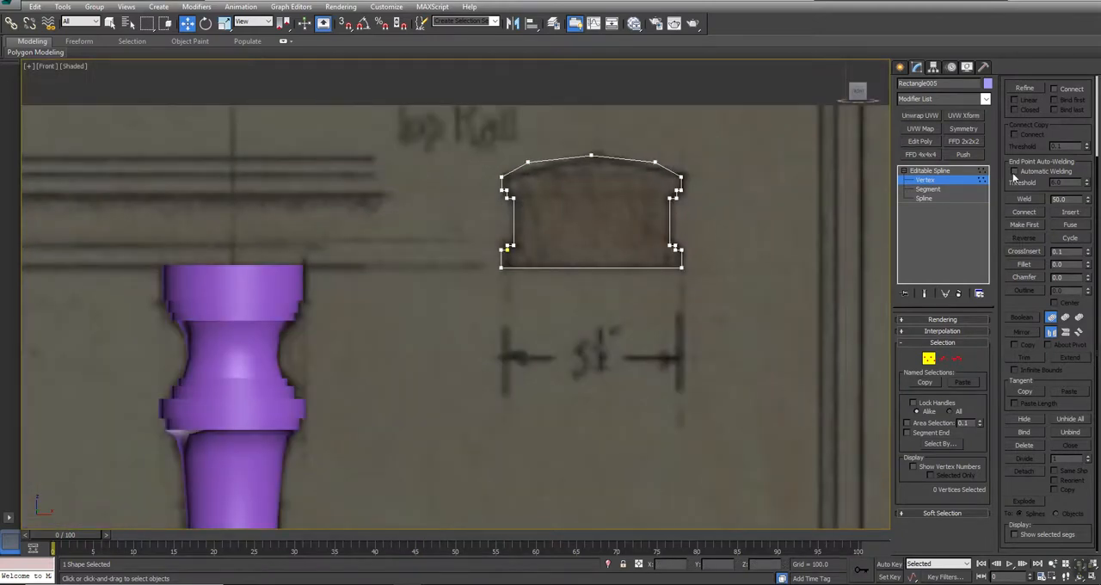
left_click(927, 171)
- Draw a circle spline with a radius of about 191 in the top view, centered near the origin
scroll(524, 274, "down", 3)
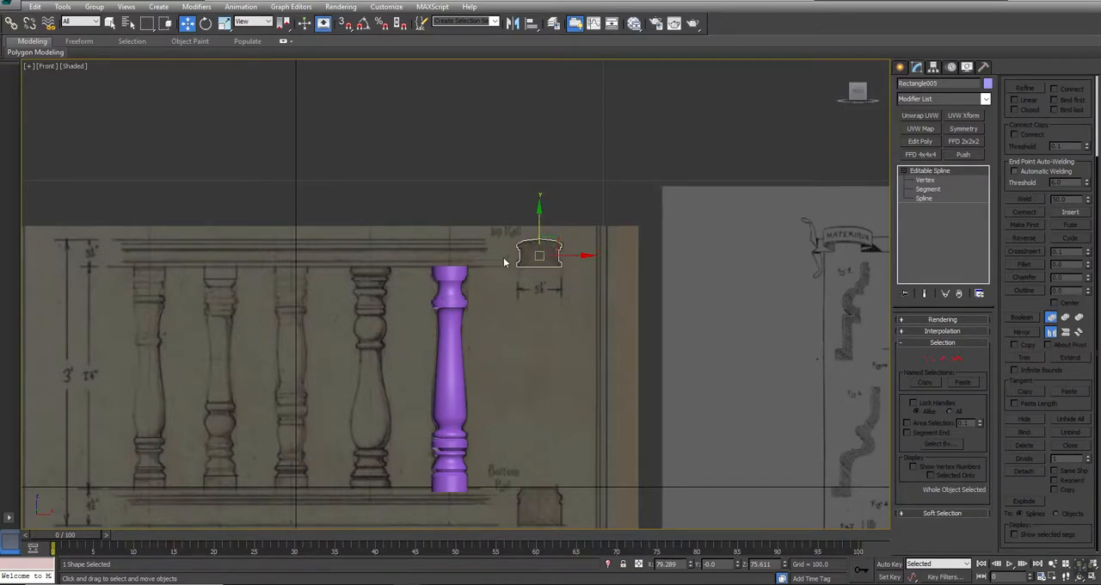
scroll(509, 292, "down", 8)
middle_click_drag(501, 341, 487, 334)
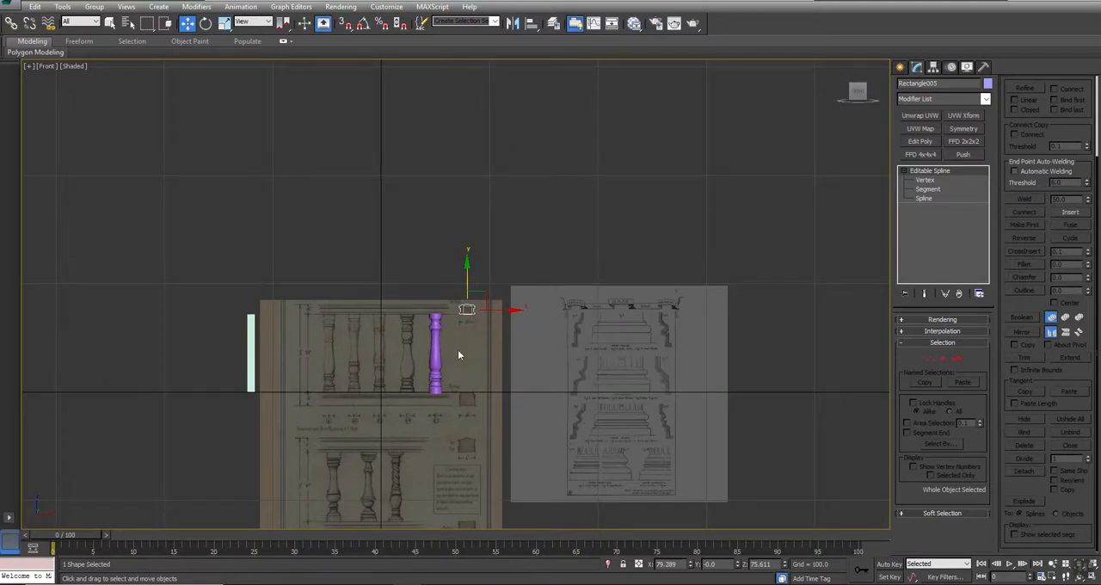
key("alt+w")
middle_click_drag(322, 151, 379, 167)
left_click(900, 68)
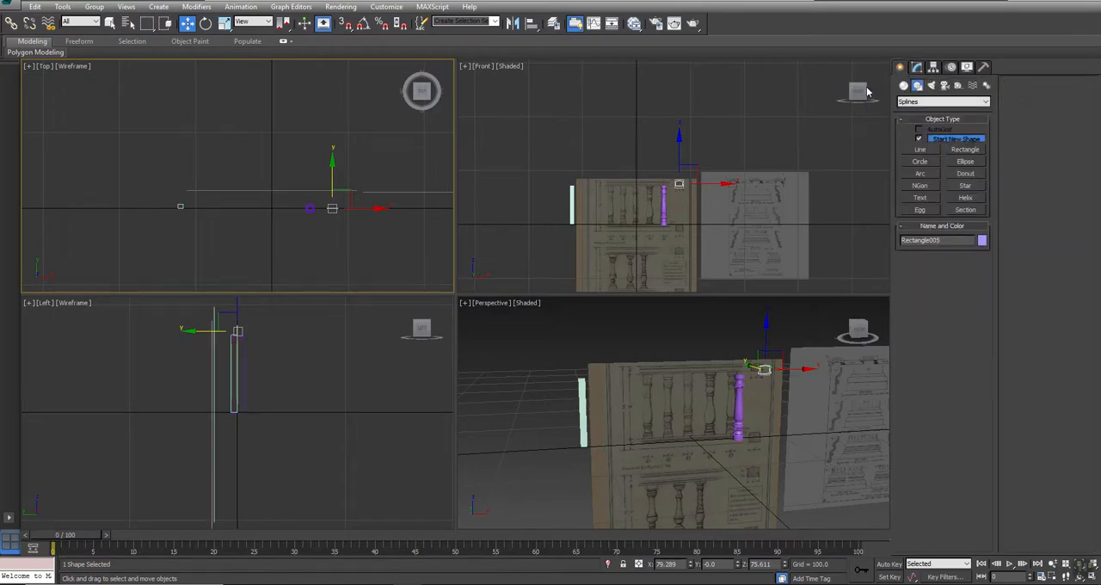
left_click(921, 162)
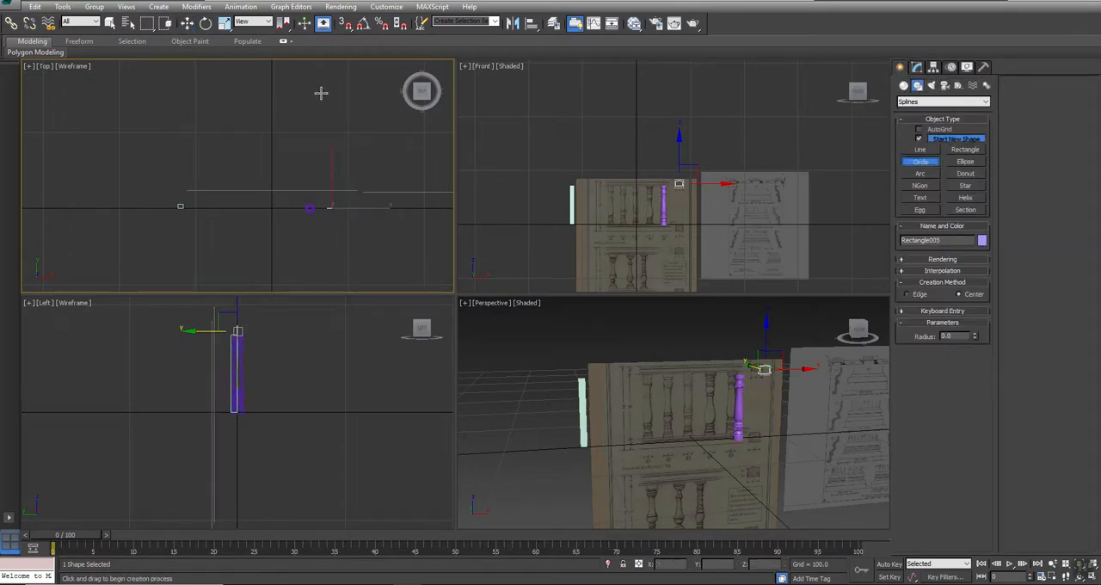
left_click_drag(270, 208, 270, 351)
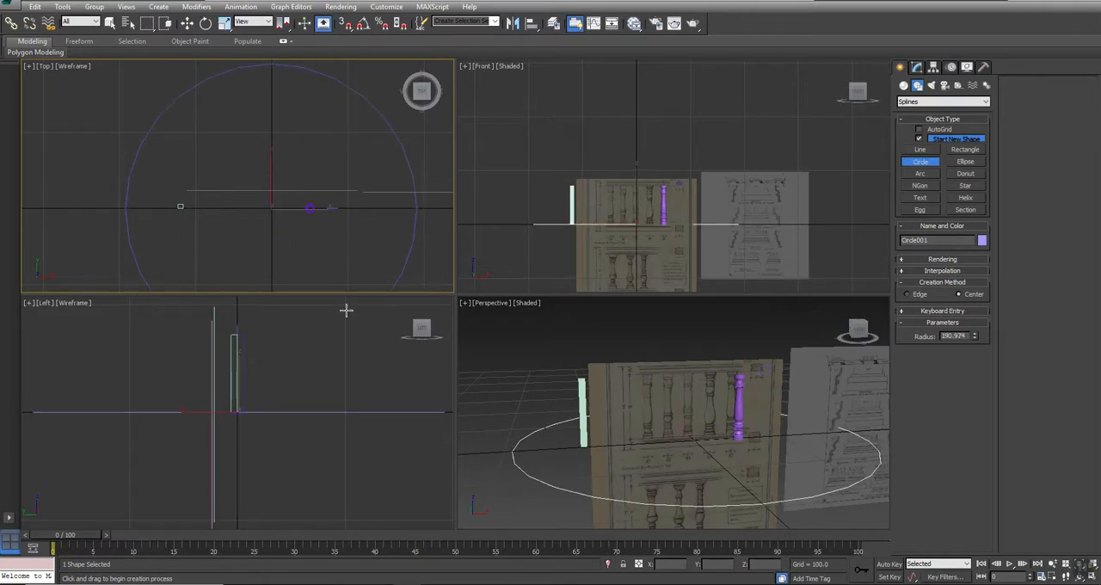
- Check the reference box's dimensions against the baluster height marked on the drawing
scroll(636, 203, "up", 5)
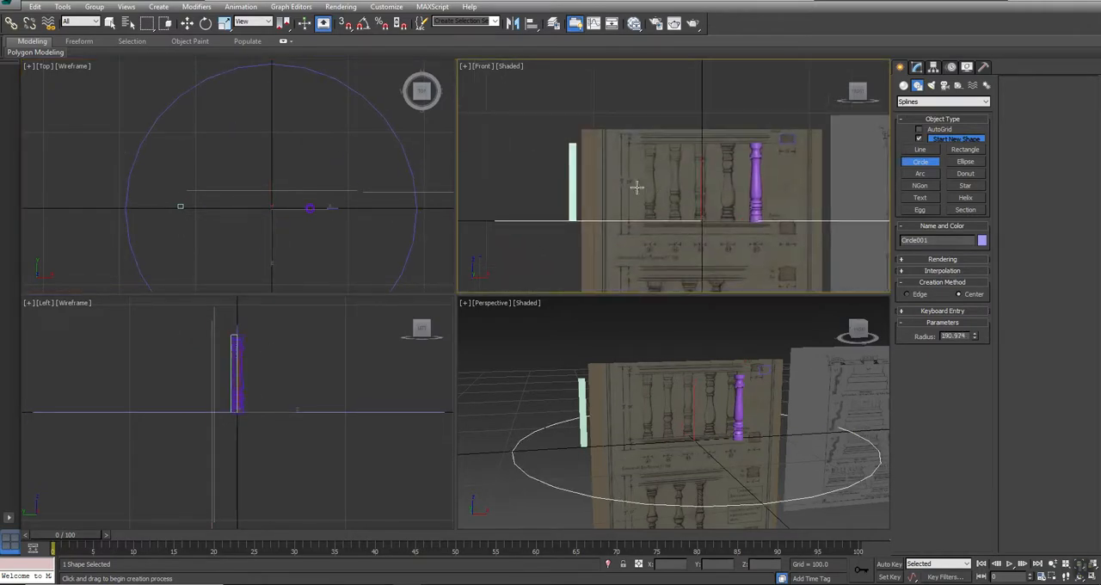
key("w")
left_click(569, 158)
scroll(618, 180, "up", 5)
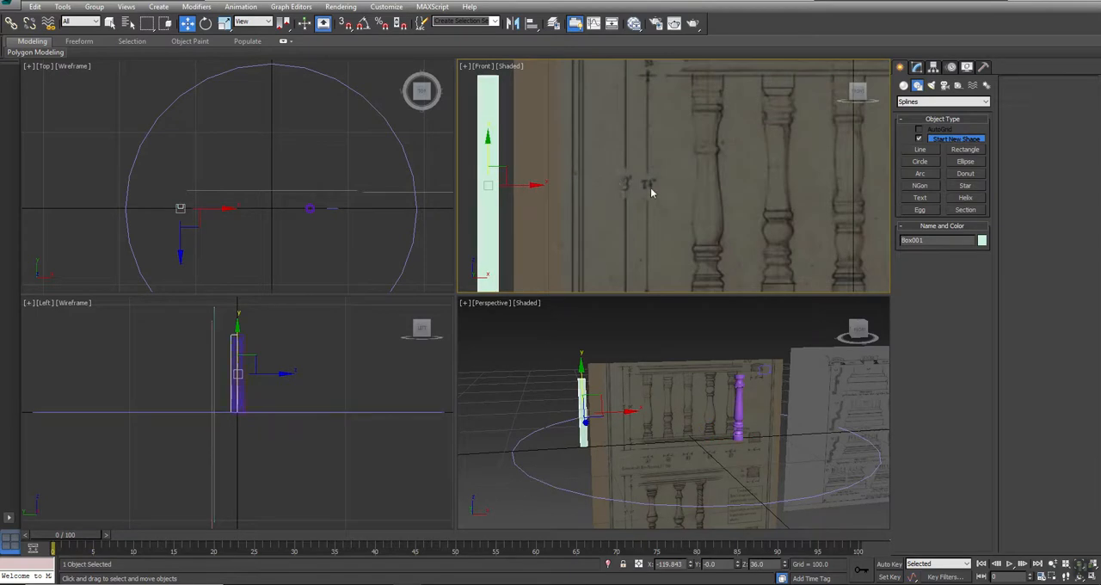
mouse_move(647, 191)
middle_mouse_down()
mouse_move(662, 193)
mouse_move(663, 181)
middle_mouse_up()
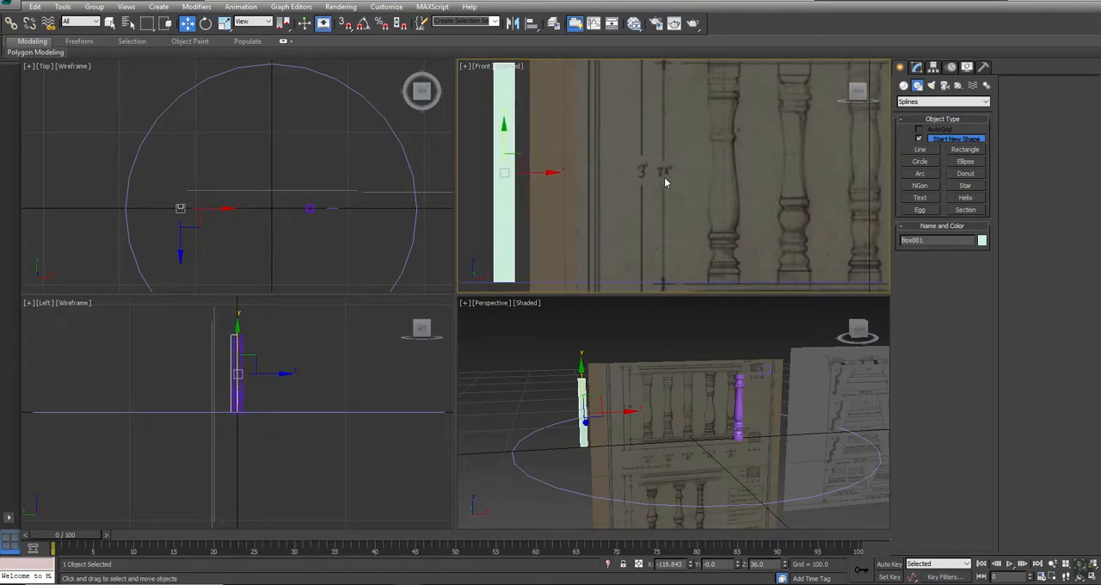
scroll(663, 177, "down", 2)
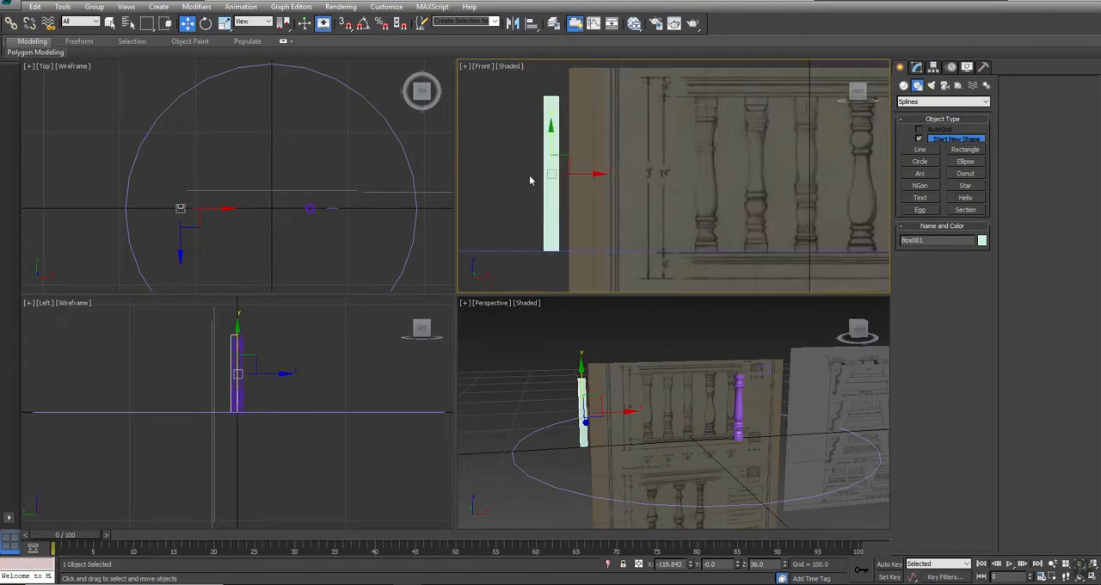
left_click(916, 67)
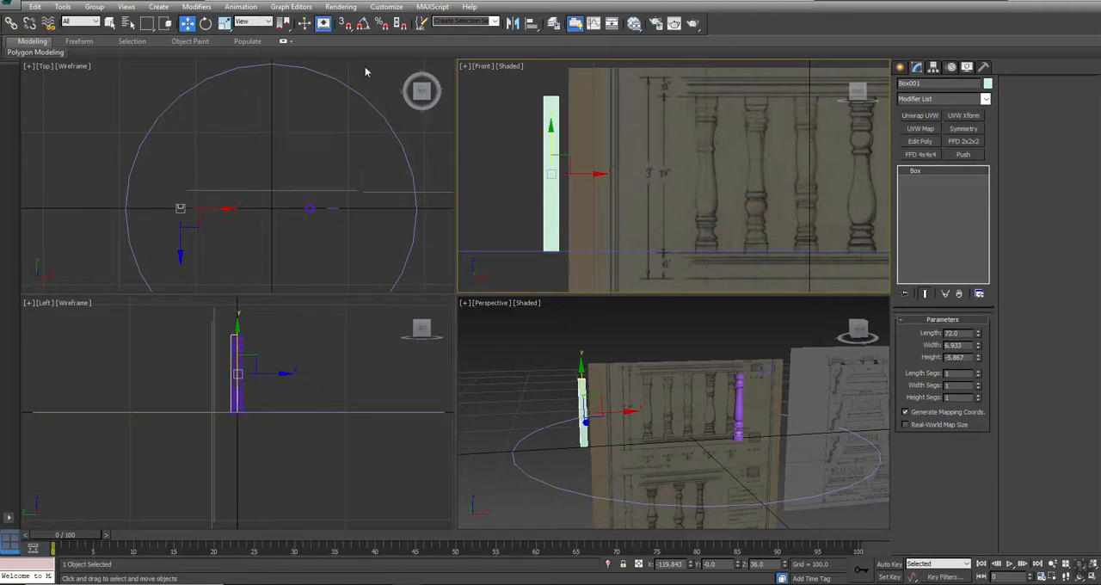
- Place the circle at the world origin by setting its X and Y position to 0
left_click(362, 96)
middle_click_drag(325, 189, 277, 158)
scroll(277, 157, "down", 4)
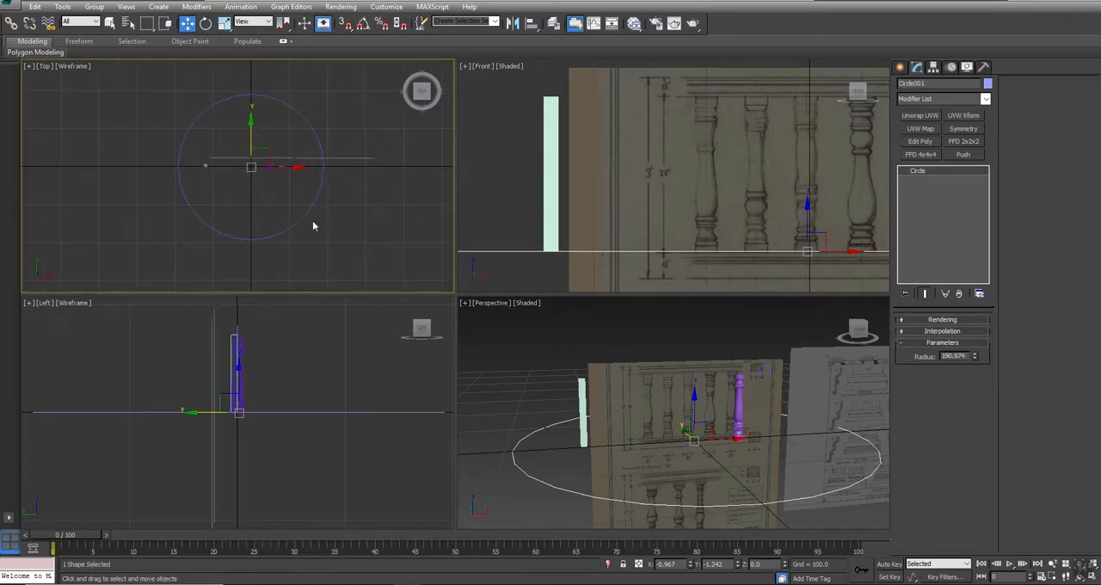
double_click(677, 565)
type("0")
key("Tab")
type("0")
key("Return")
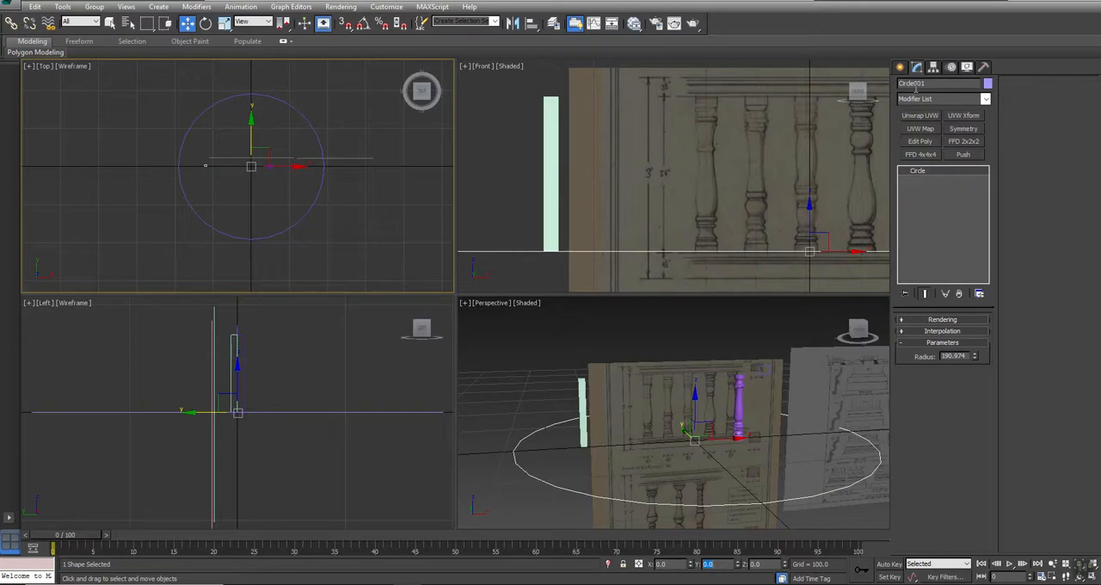
- Set the circle's radius to 200
double_click(968, 355)
type("2")
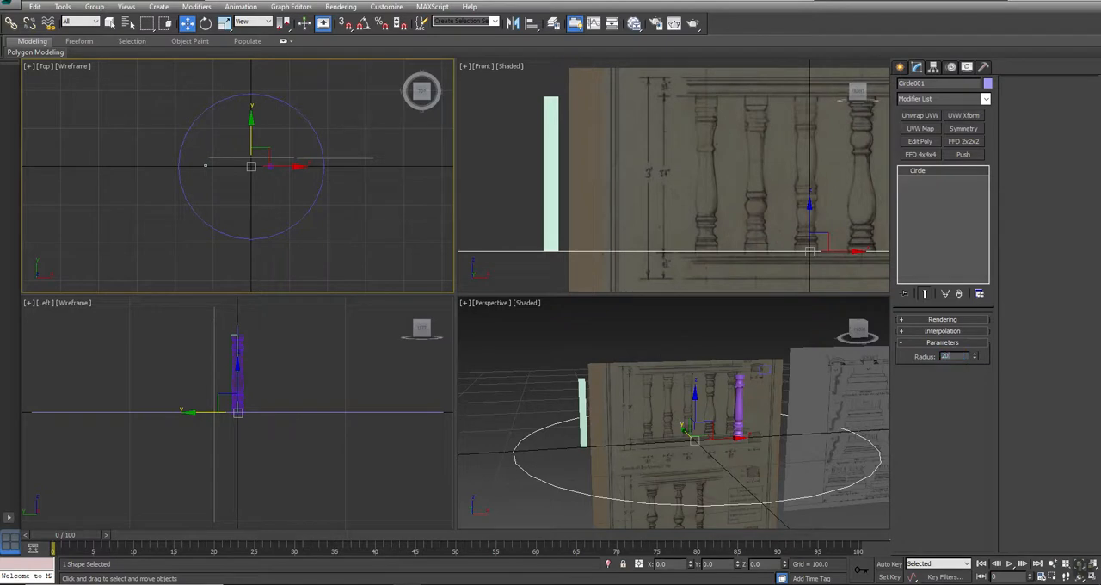
type("00")
key("Return")
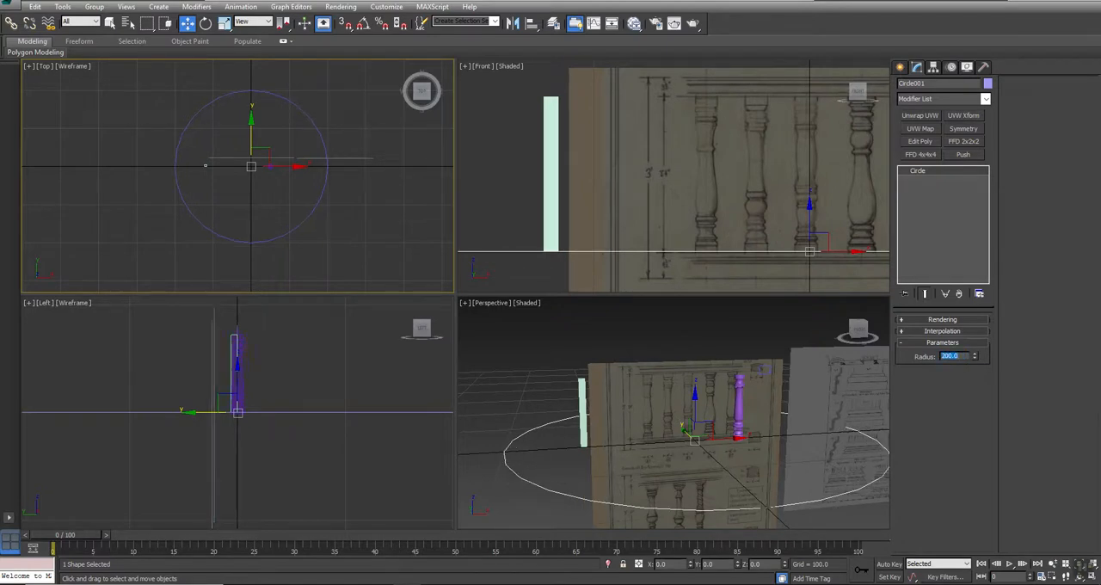
middle_click_drag(192, 230, 266, 200)
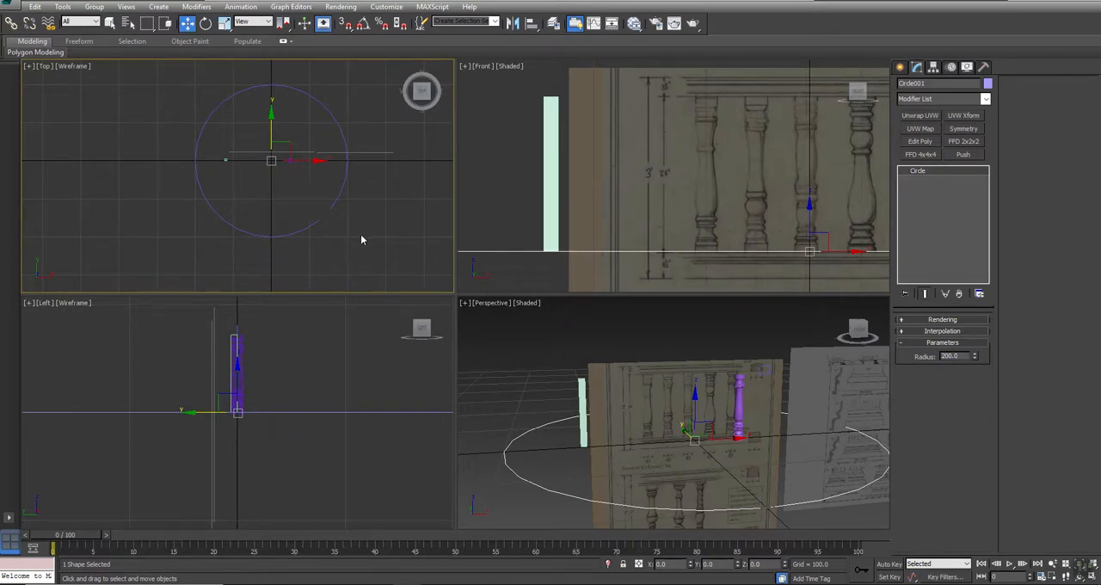
middle_click_drag(293, 208, 338, 227)
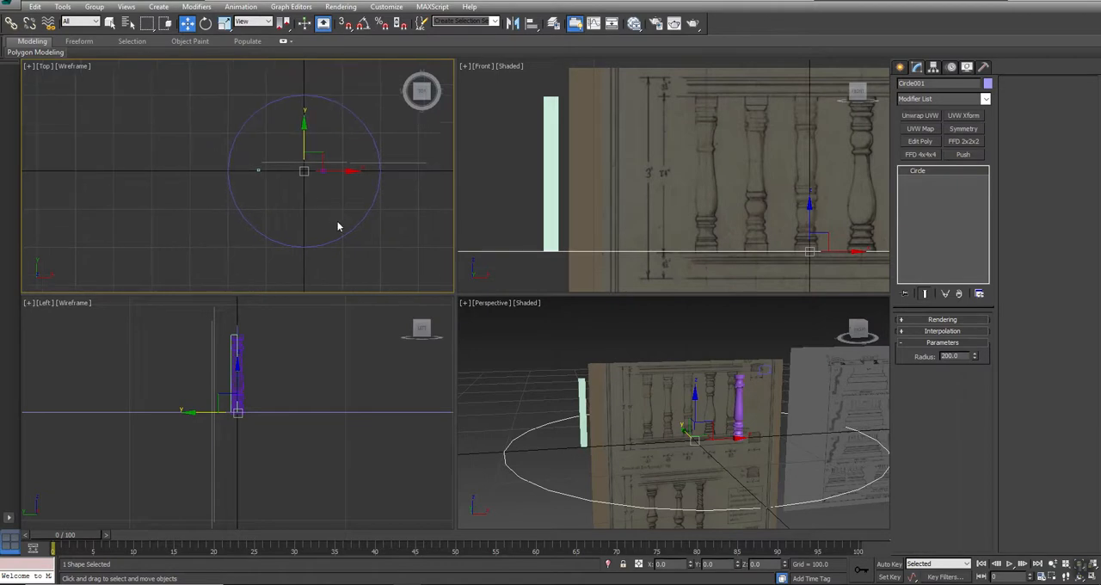
- Clone the circle as a copy and raise it to the Top Rail's height, at Z of about 77.16
middle_click_drag(688, 174, 643, 165)
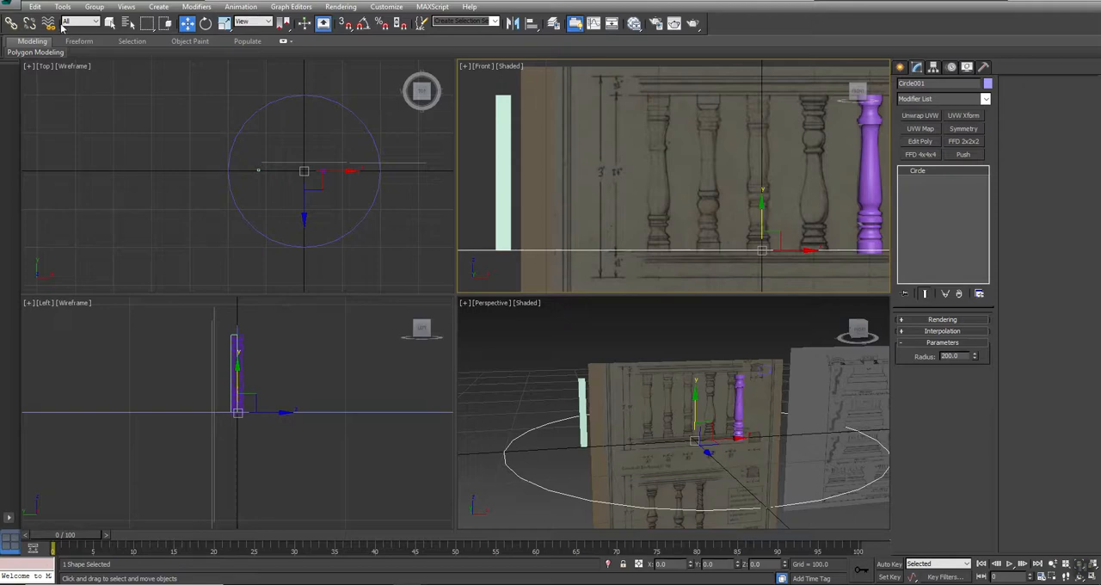
left_click(35, 6)
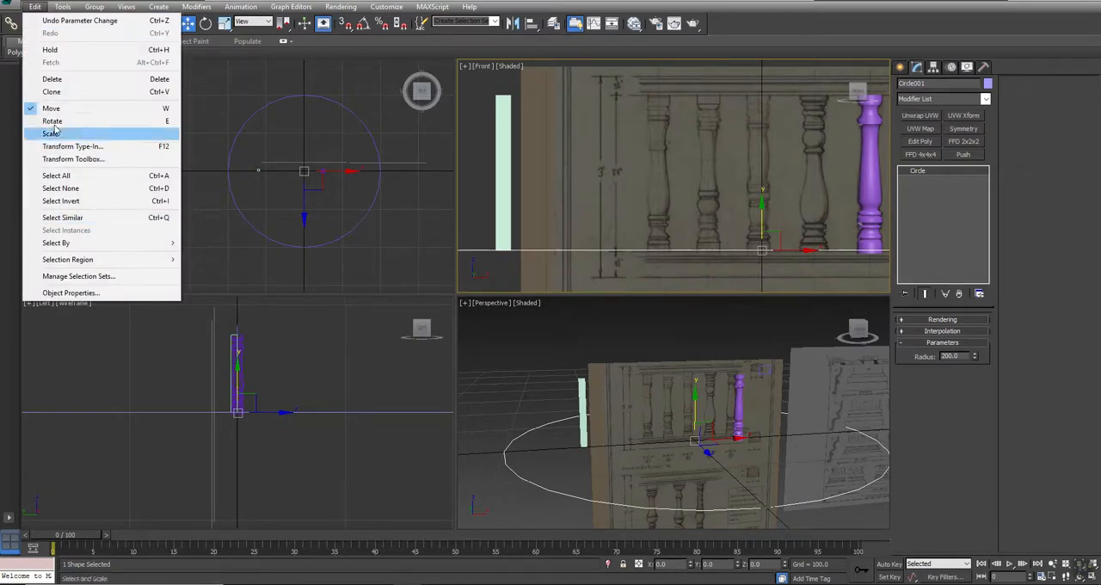
left_click(52, 91)
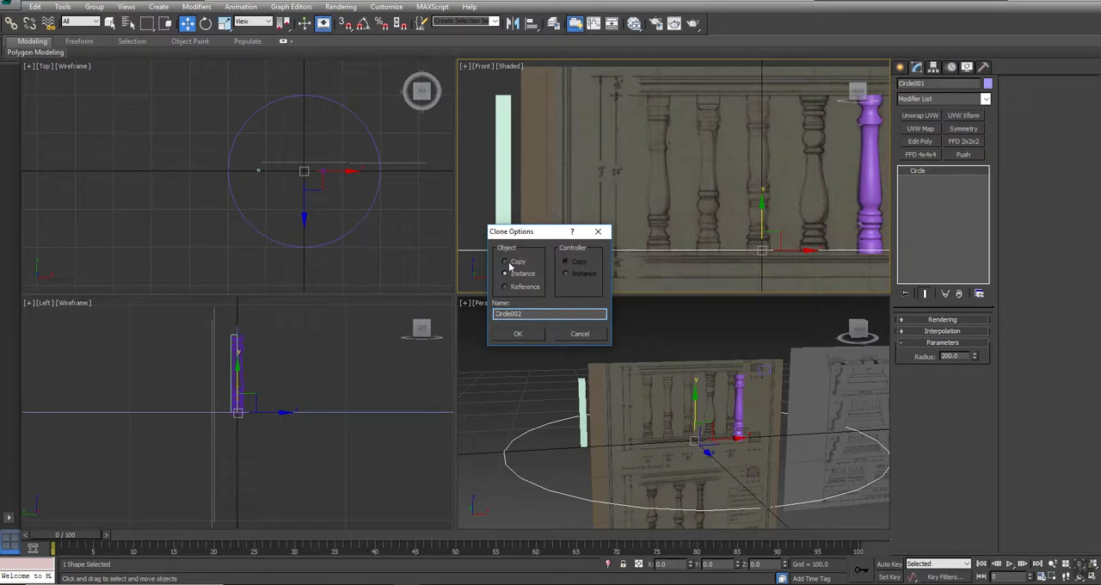
left_click(518, 334)
mouse_move(760, 219)
left_mouse_down()
mouse_move(764, 35)
mouse_move(767, 55)
left_mouse_up()
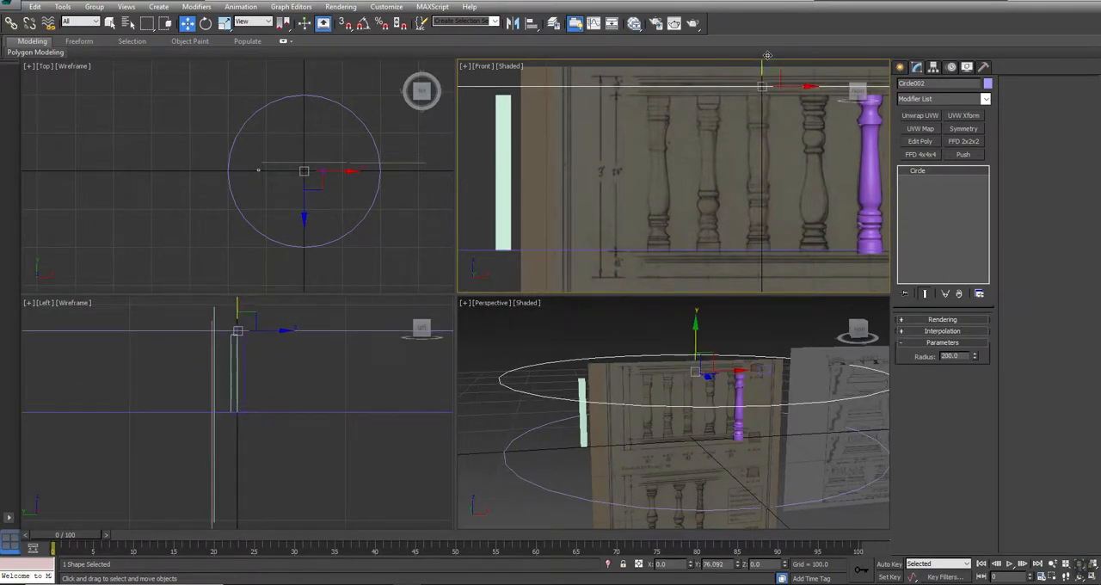
mouse_move(784, 167)
middle_mouse_down()
mouse_move(572, 199)
mouse_move(560, 211)
middle_mouse_up()
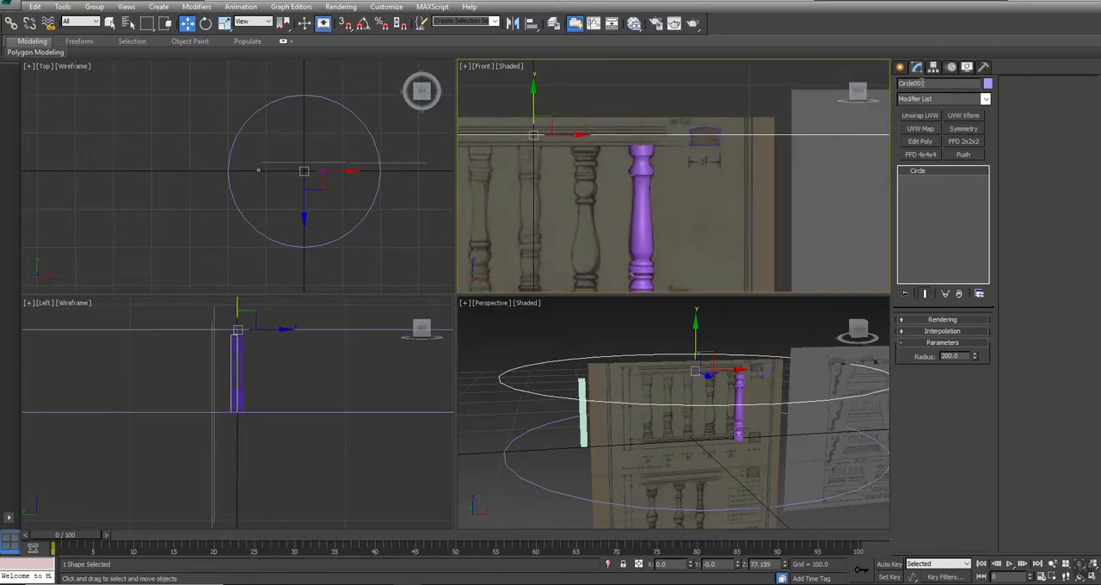
- Apply a Sweep modifier to the raised circle, using the Top Rail profile from the drawing as its custom section
left_click(915, 100)
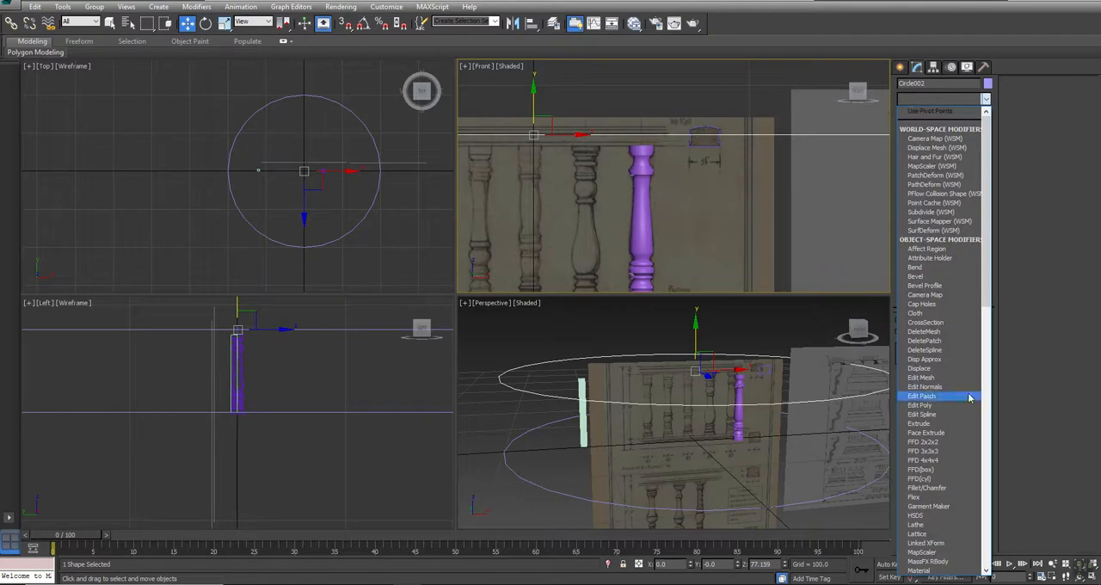
scroll(961, 387, "down", 6)
type("sw")
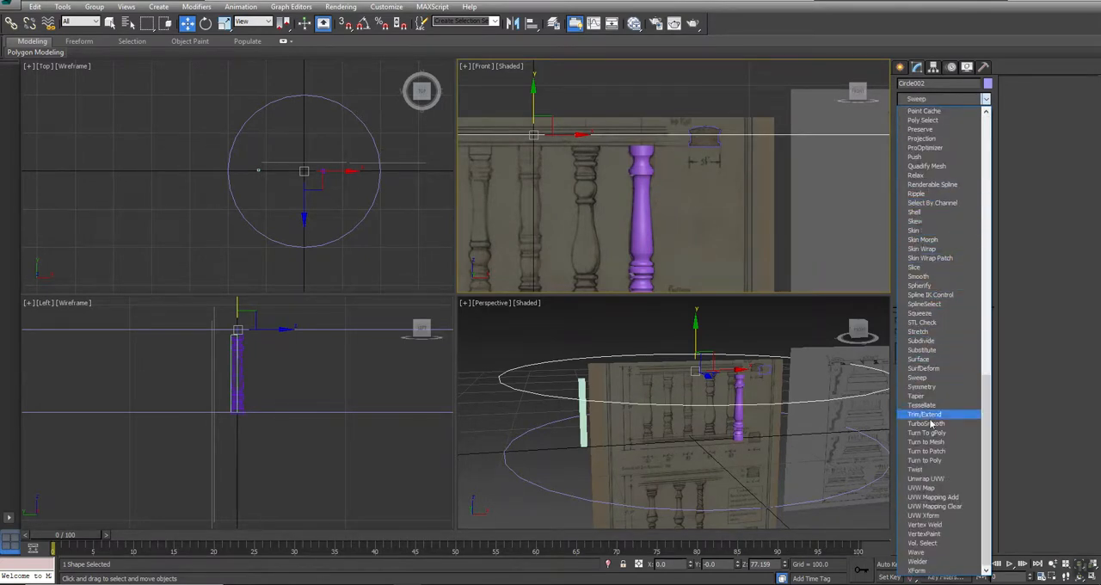
left_click(919, 378)
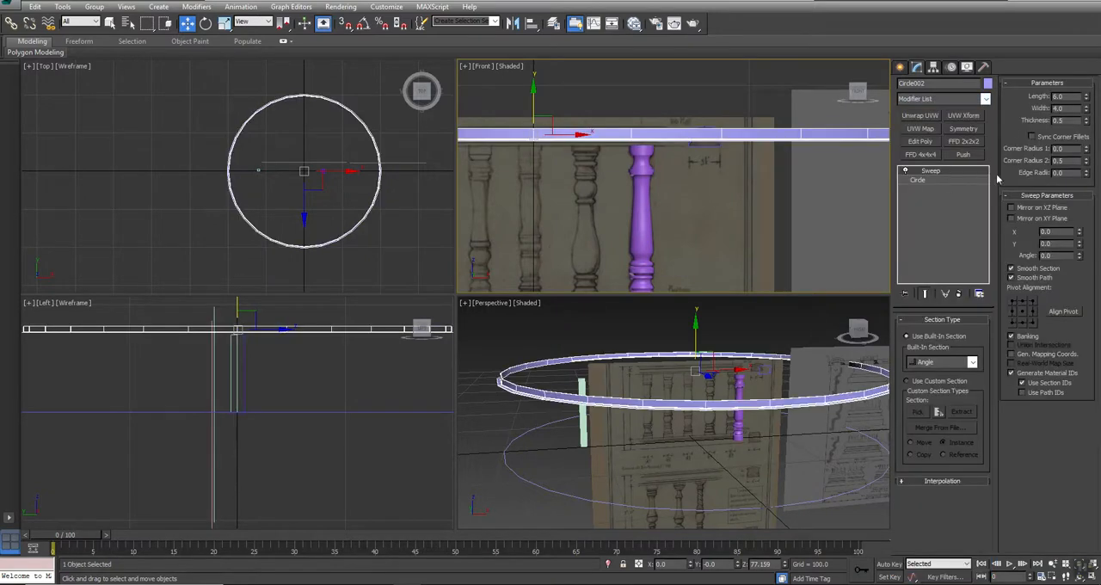
left_click(906, 380)
left_click(917, 412)
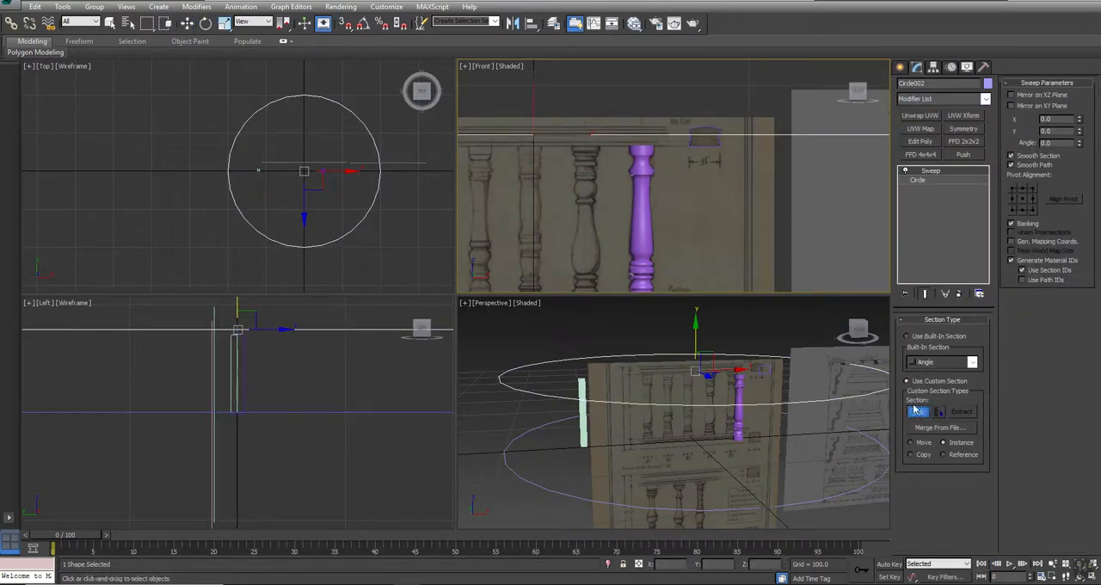
left_click(709, 145)
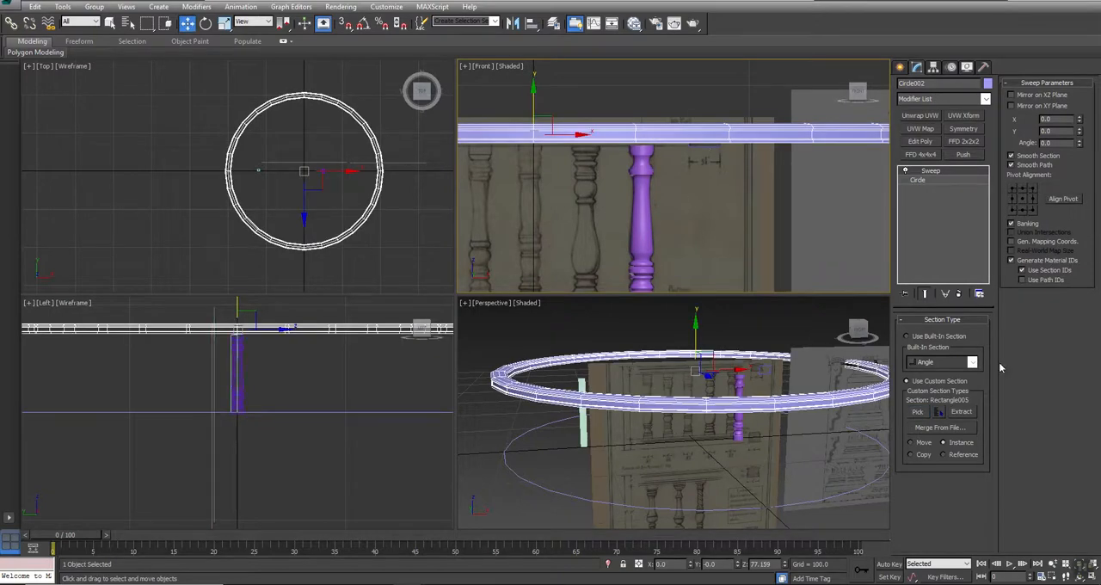
- Lower the swept rail onto the top of the baluster, at Z of about 75.48
scroll(568, 159, "up", 3)
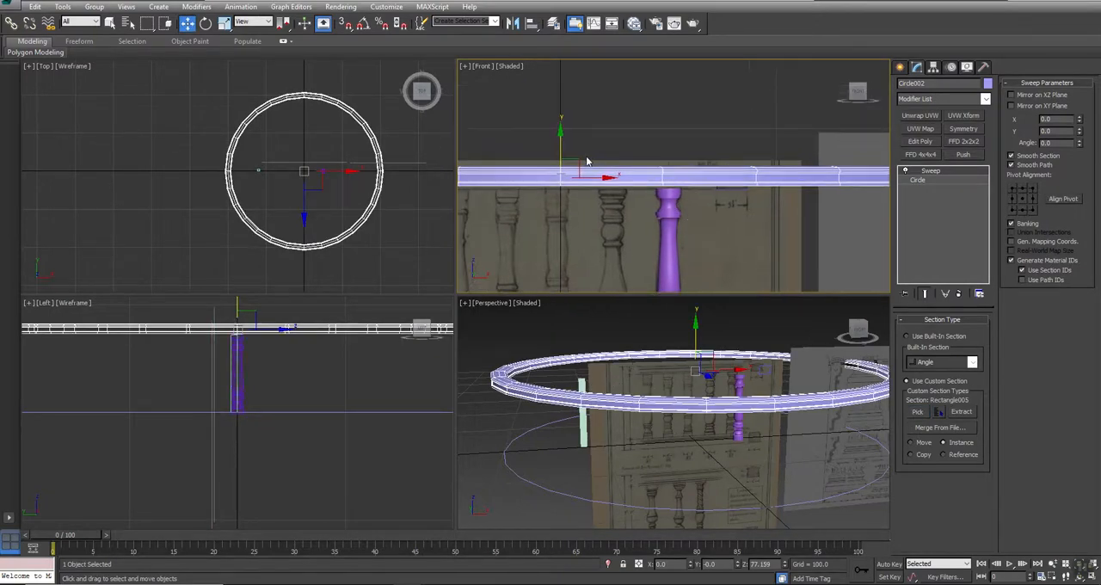
left_click_drag(551, 152, 551, 157)
middle_click_drag(658, 379, 656, 368)
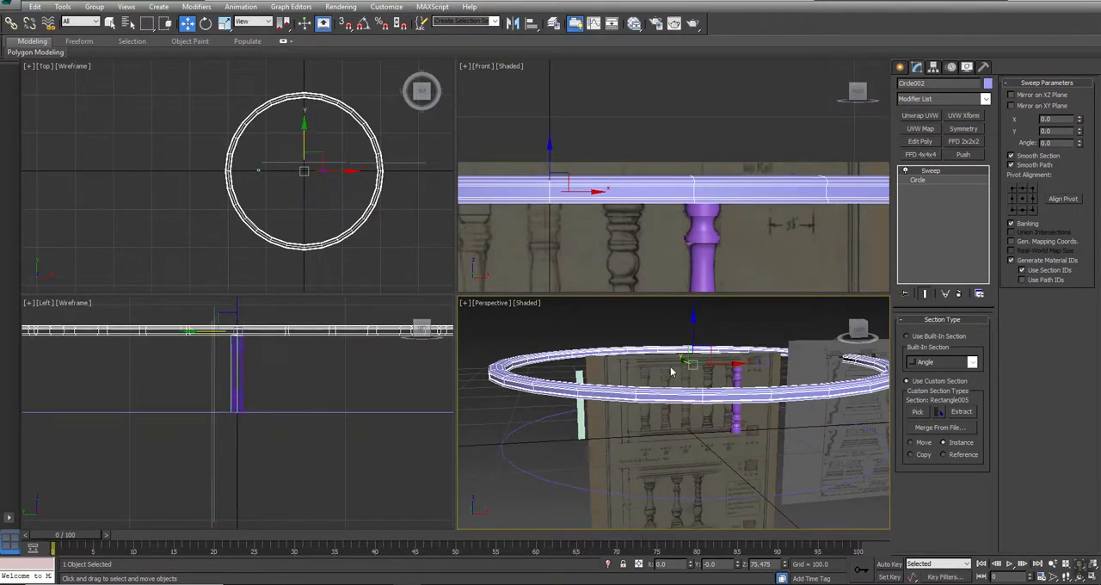
- Smooth the swept rail by setting its base circle's interpolation steps to 12
key("alt+w")
middle_click_drag(511, 268, 499, 302, "alt")
key("w")
scroll(499, 301, "down", 3)
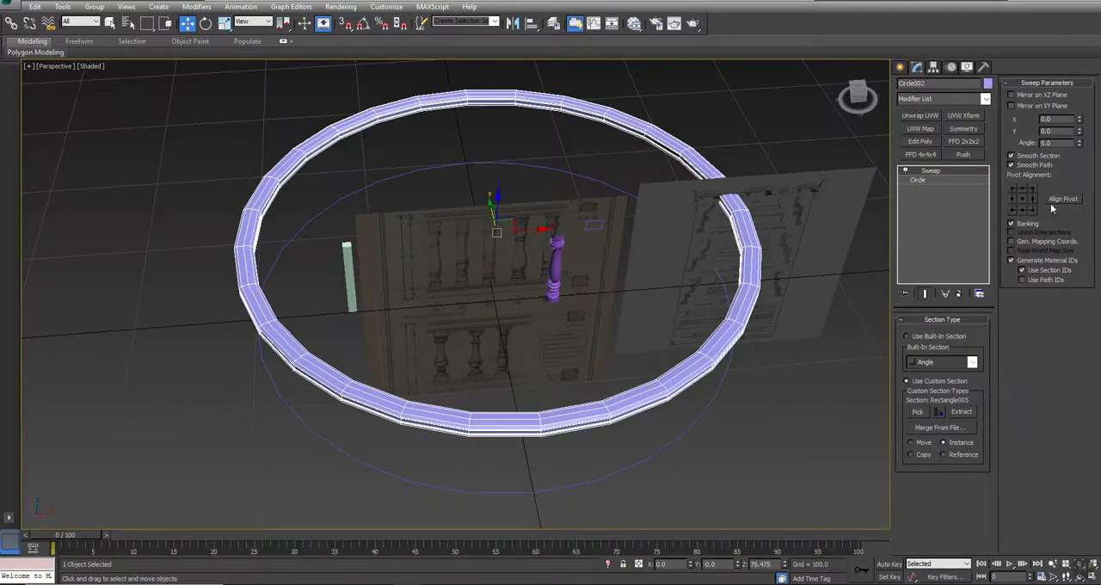
left_click(918, 179)
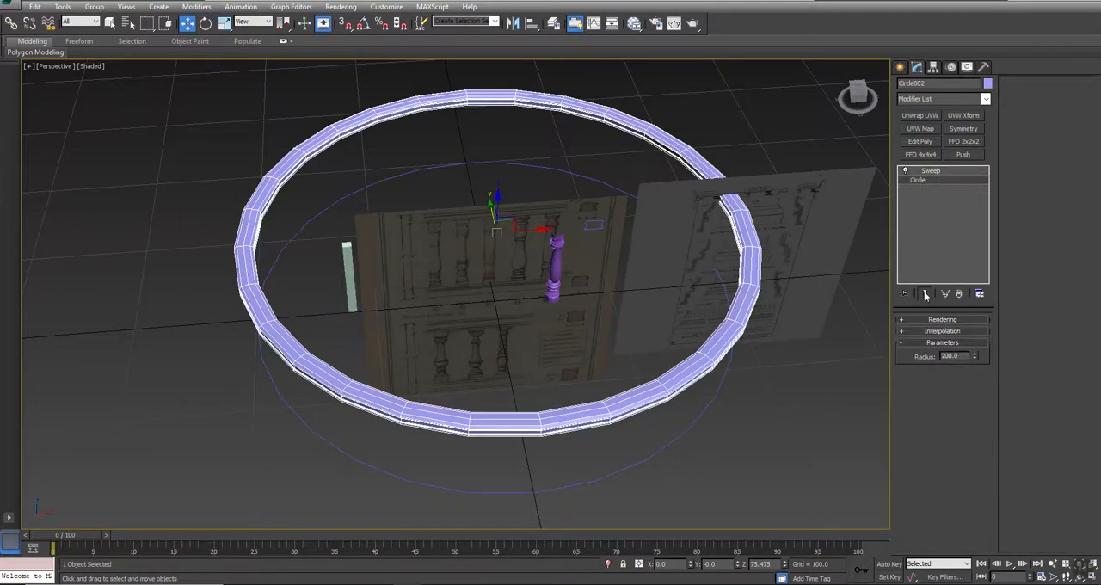
left_click(936, 332)
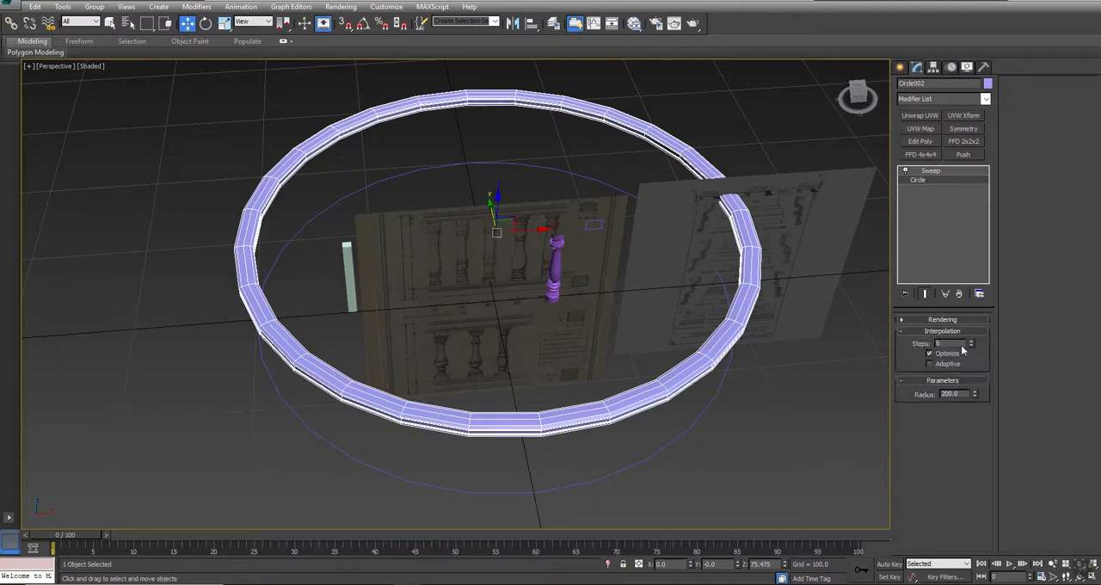
type("12")
key("Return")
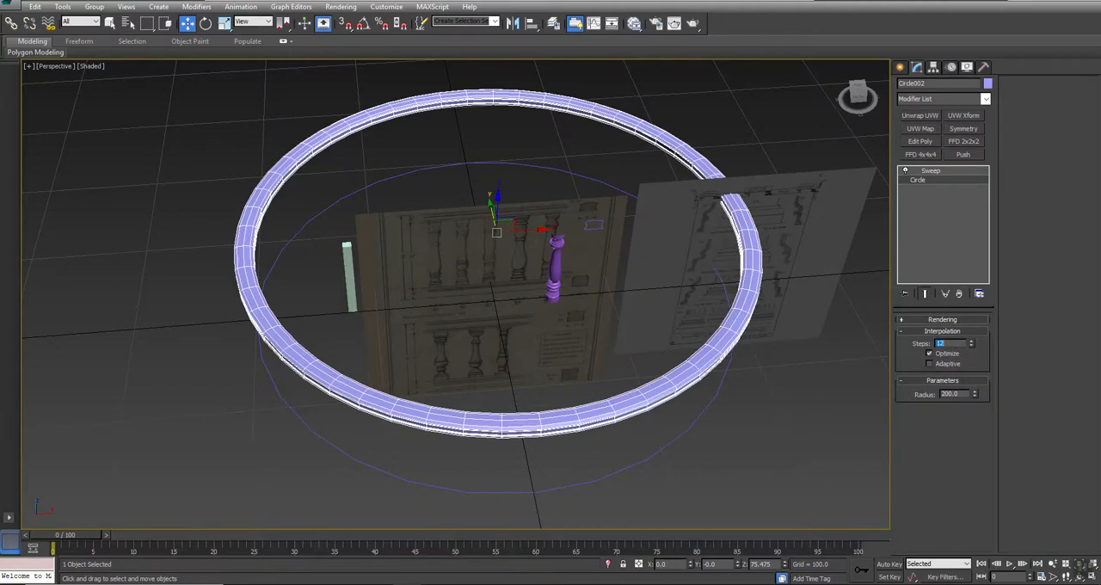
scroll(456, 289, "down", 4)
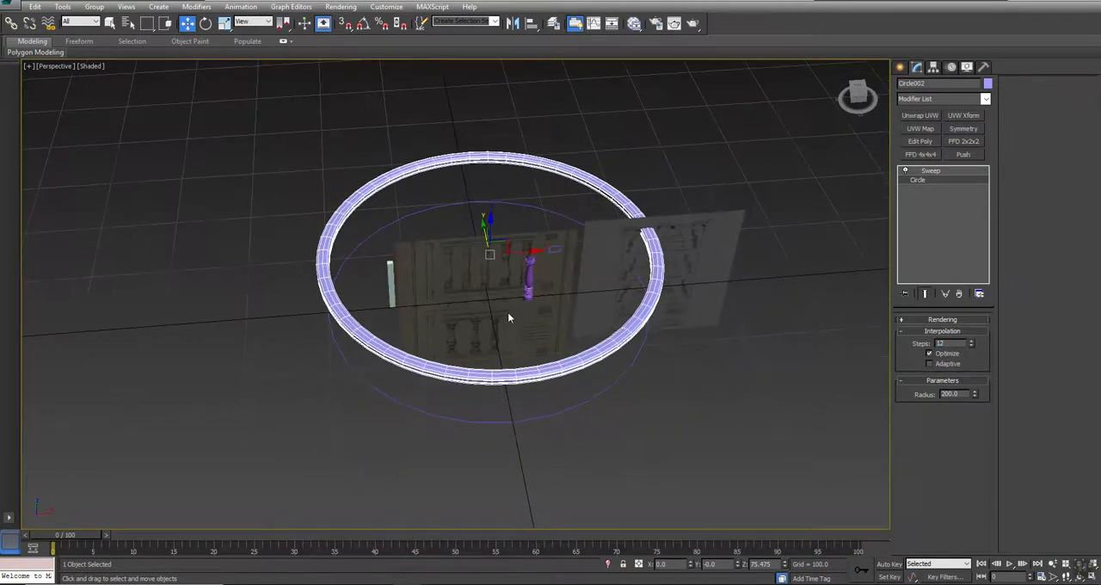
- Insert an Edit Spline modifier between the swept rail's base Circle and its Sweep modifier
left_click(531, 277)
middle_click_drag(510, 361, 598, 370, "alt")
key("w")
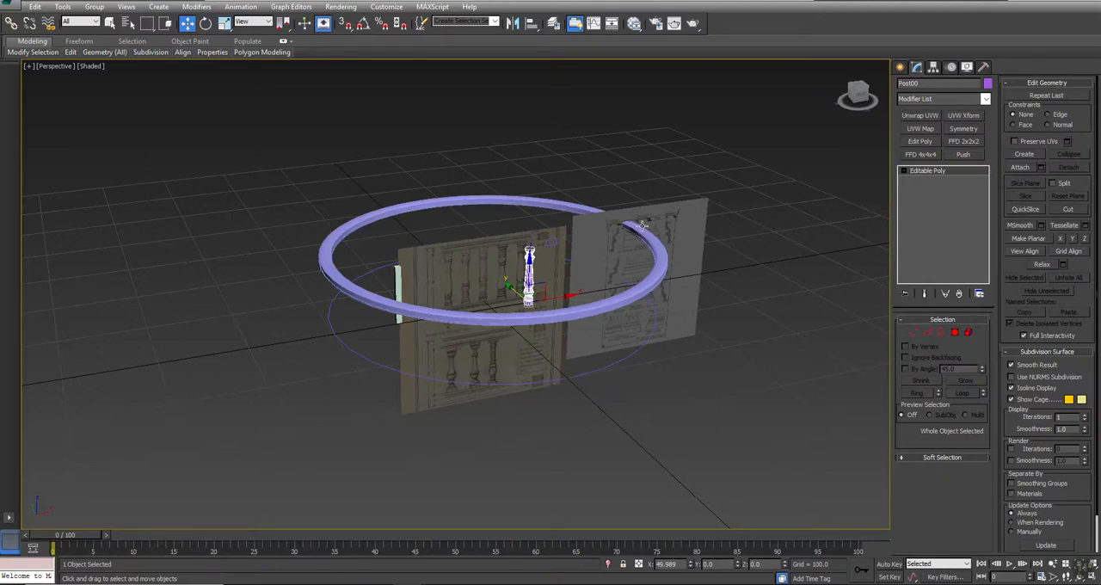
left_click(591, 306)
key("alt+w")
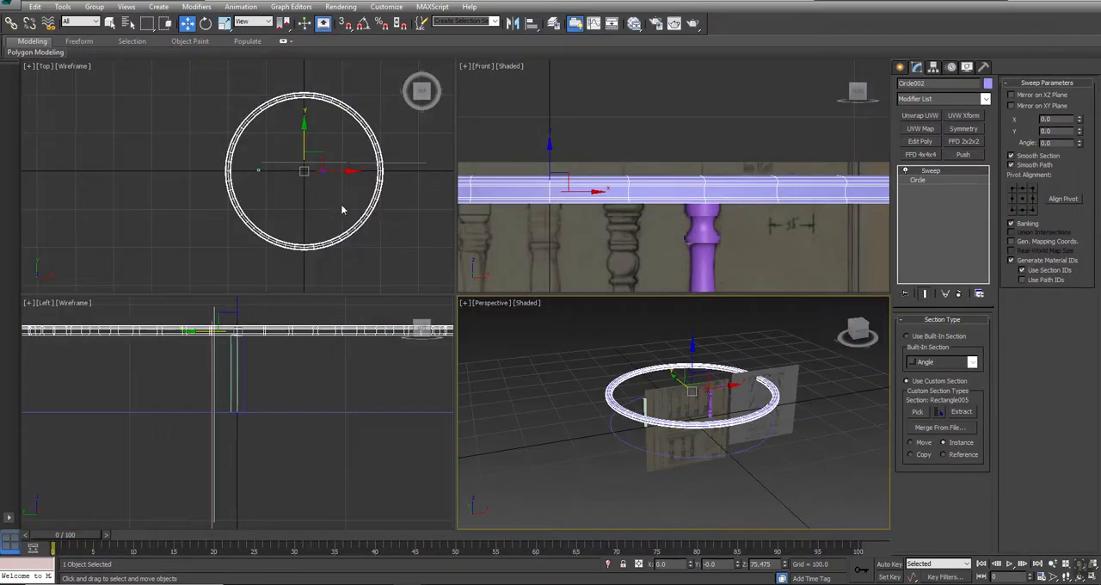
key("alt+w")
left_click(914, 179)
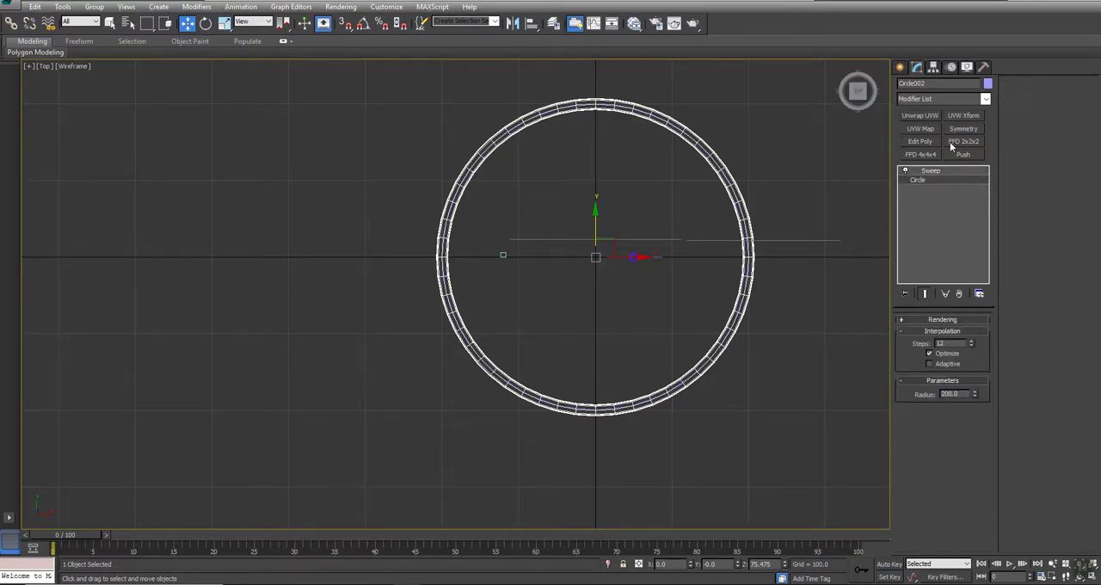
left_click(926, 99)
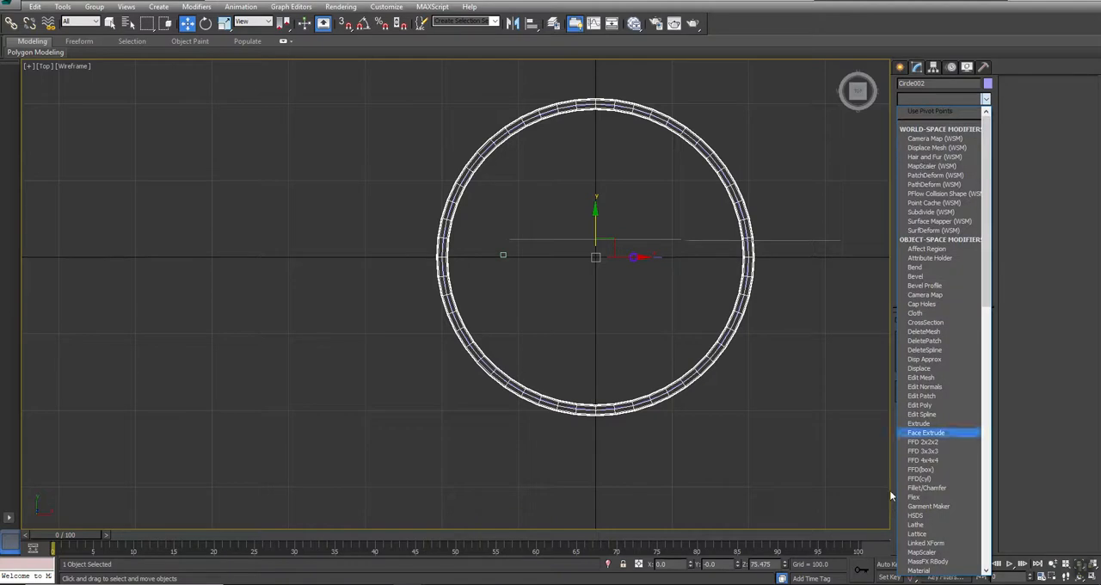
left_click(920, 413)
- Divide the two front segments of the rail's circular path, with the Divide value at 2
left_click(942, 336)
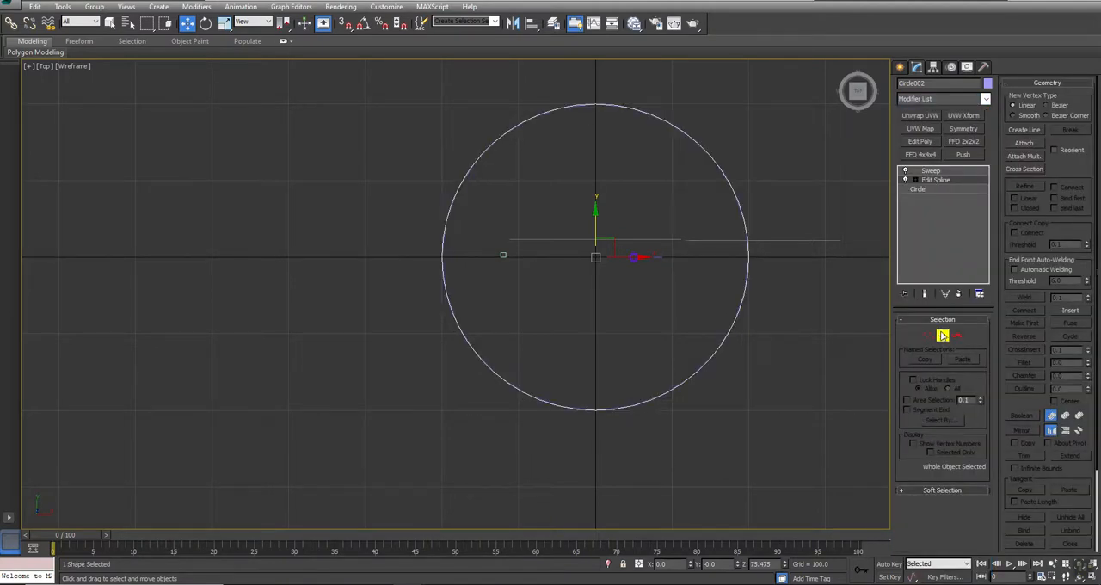
left_click(929, 337)
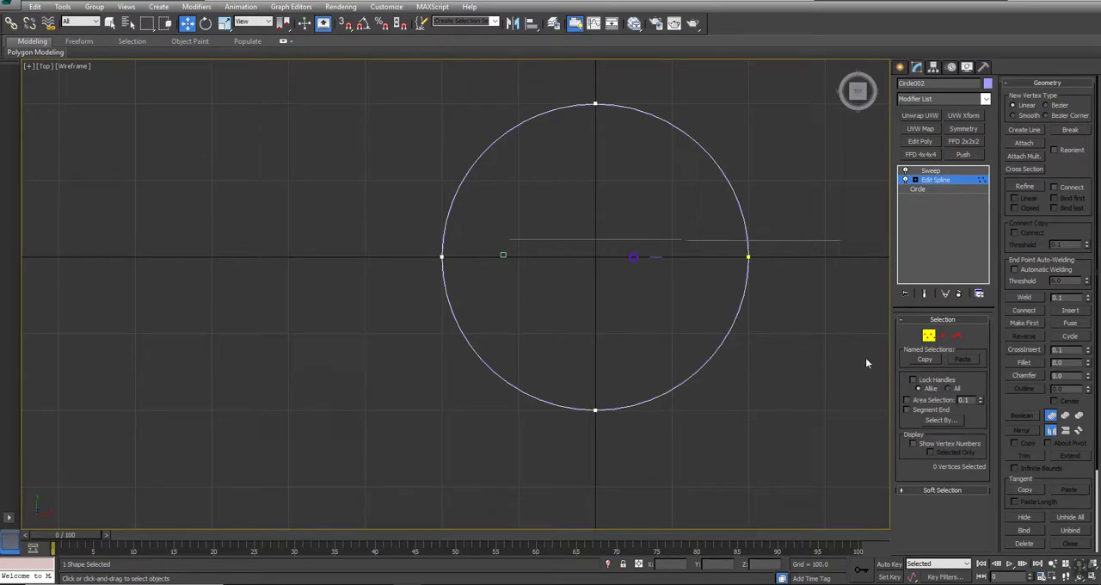
left_click(943, 335)
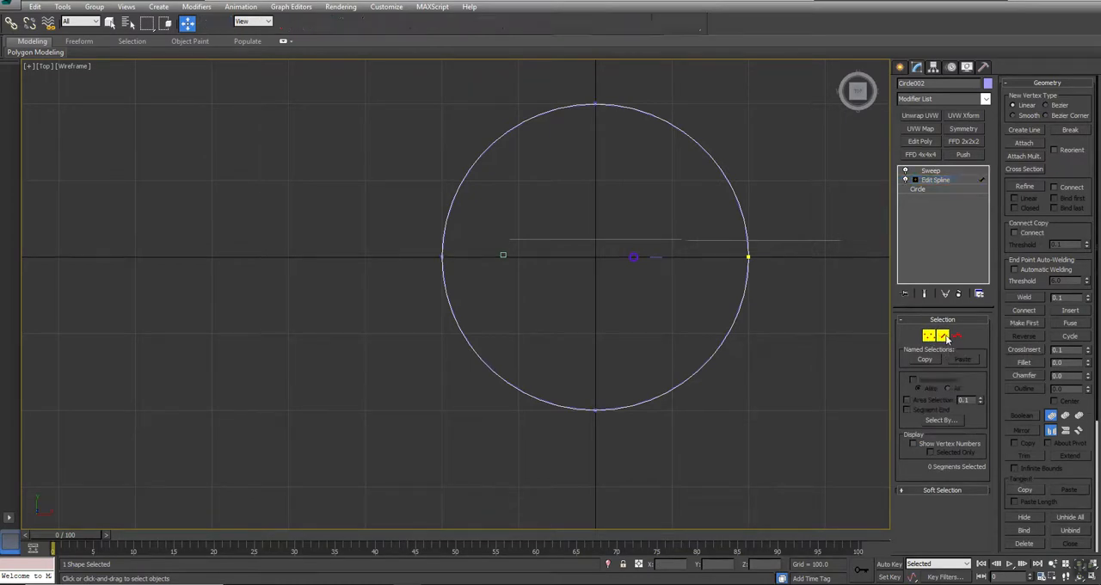
left_click_drag(1078, 223, 1085, 94)
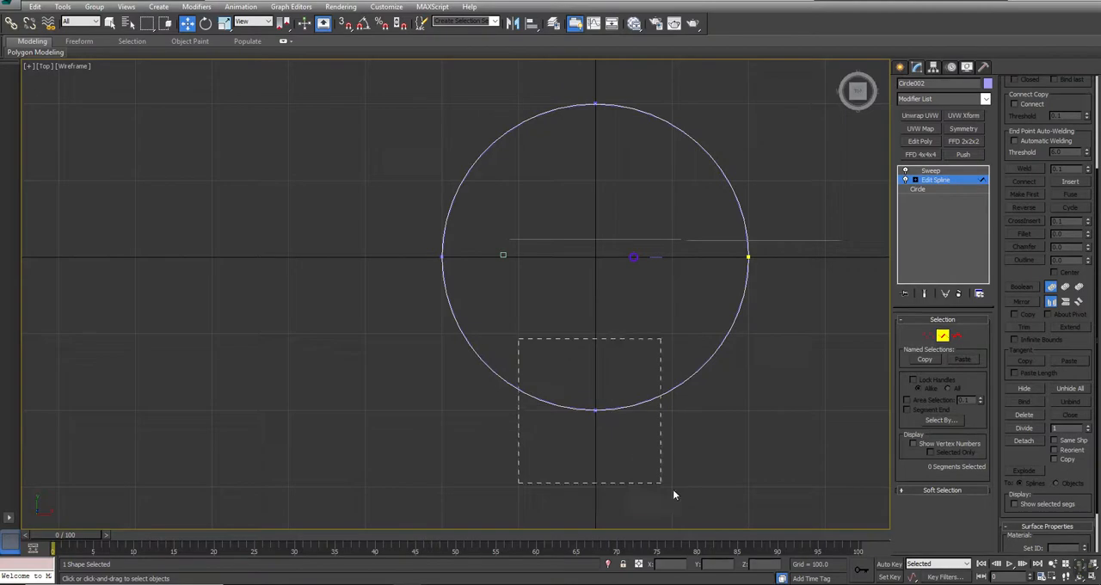
left_click_drag(673, 495, 673, 494)
left_click_drag(1089, 475, 1092, 381)
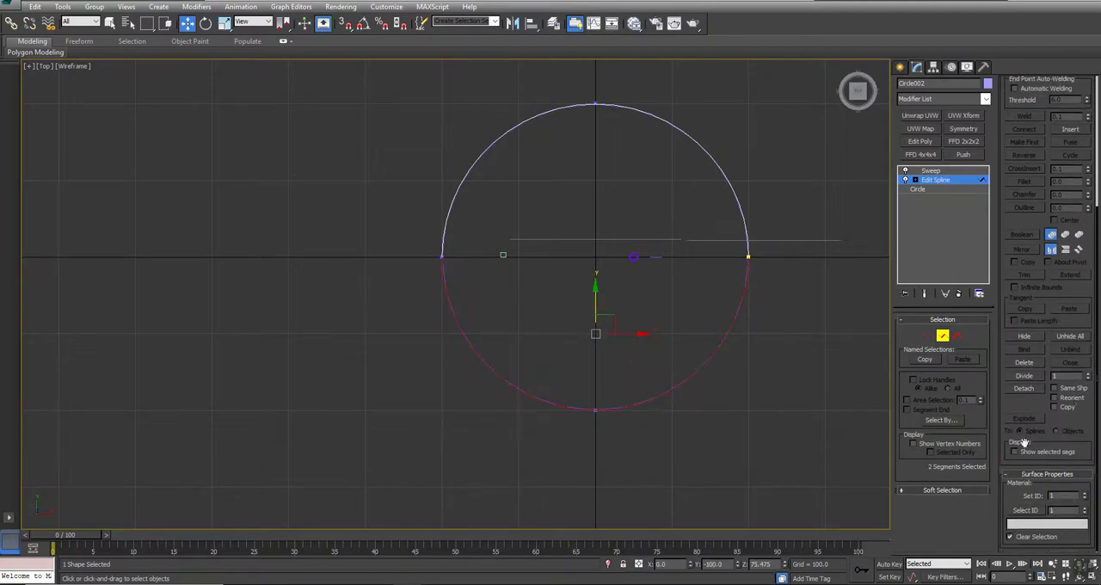
left_click(1025, 375)
left_click(712, 486)
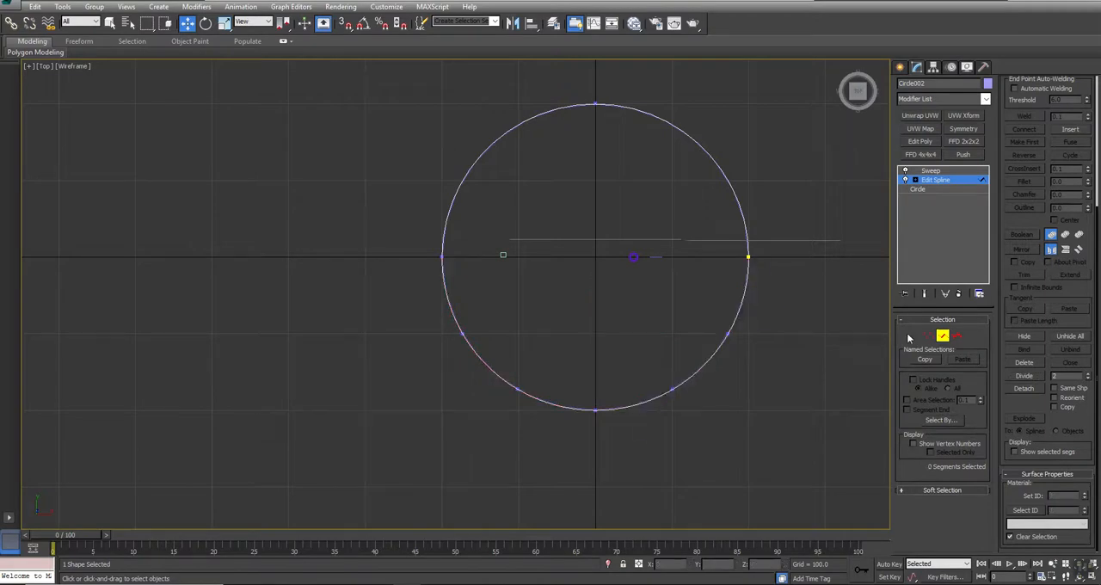
- Delete the two segments meeting at the circle's front point to leave an opening in the swept rail
left_click_drag(559, 388, 608, 440)
key("Delete")
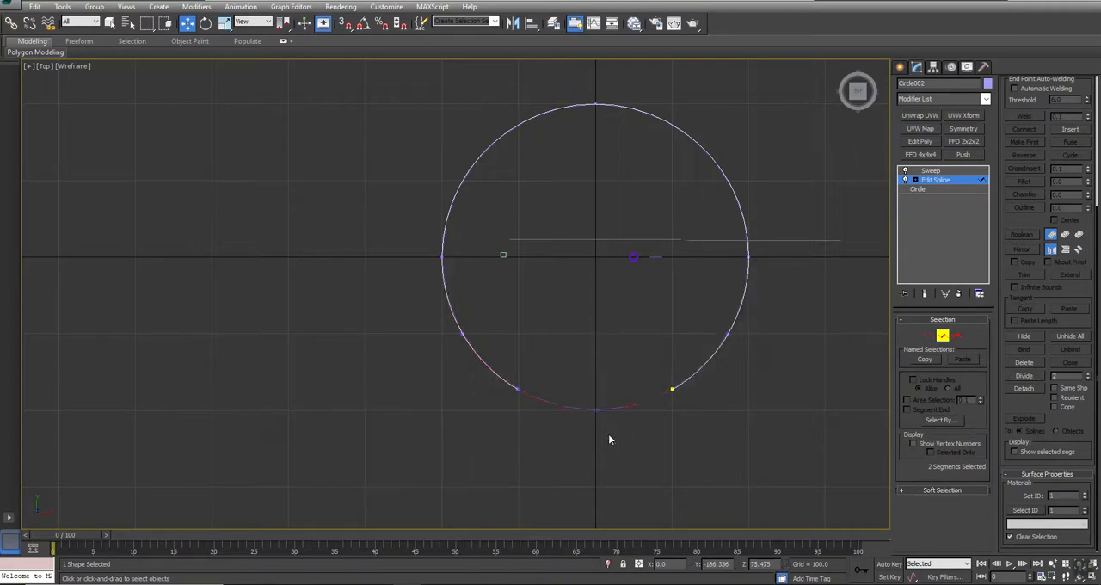
left_click(929, 182)
left_click_drag(618, 438, 619, 442)
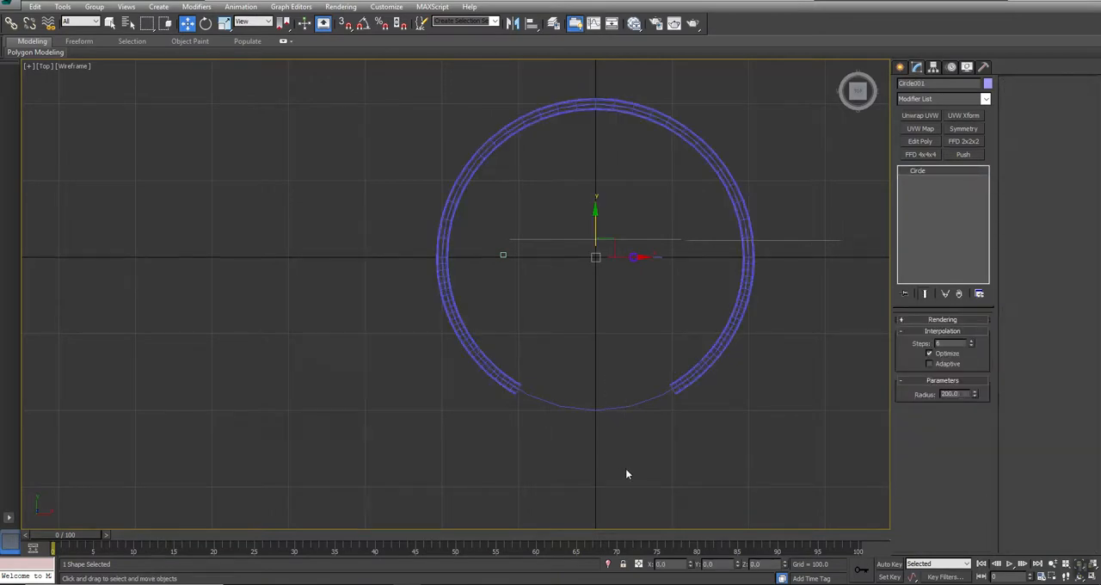
- Examine the opened rail in the perspective view, both shaded and in wireframe
key("alt+w")
right_click(747, 389)
key("alt+w")
middle_click_drag(543, 386, 615, 325, "alt")
scroll(615, 324, "up", 3)
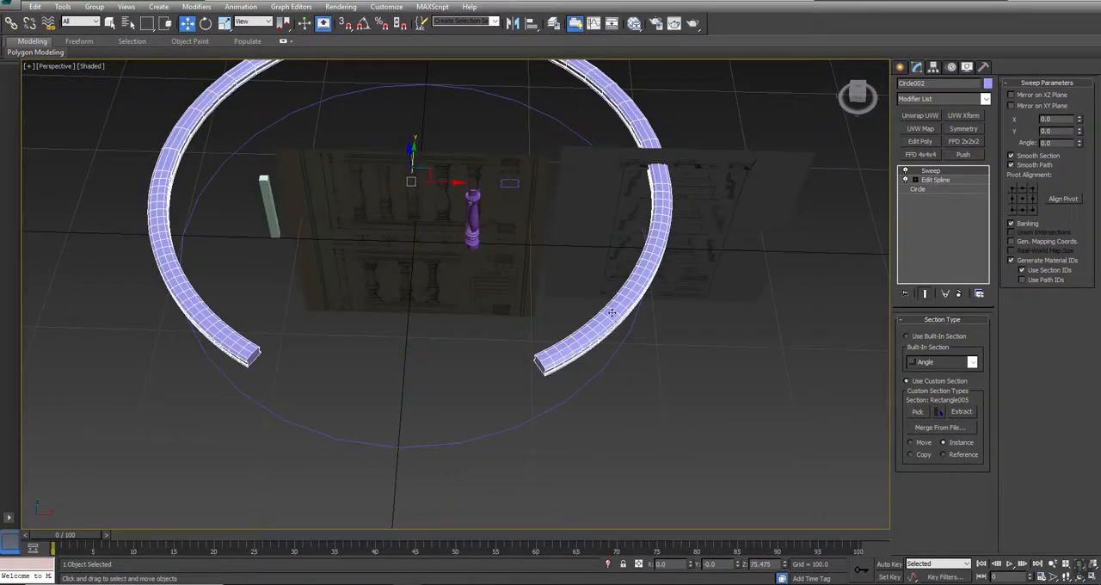
key("w")
key("F3")
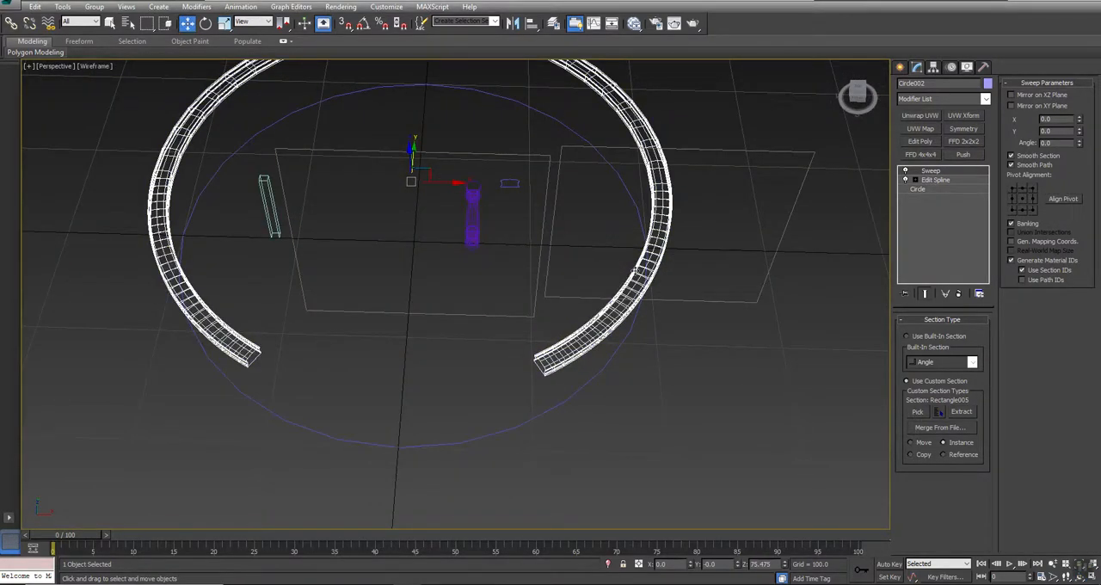
- Try to delete the path vertex nearest one of the rail's open ends, and undo the deletion
left_click(915, 180)
left_click(936, 188)
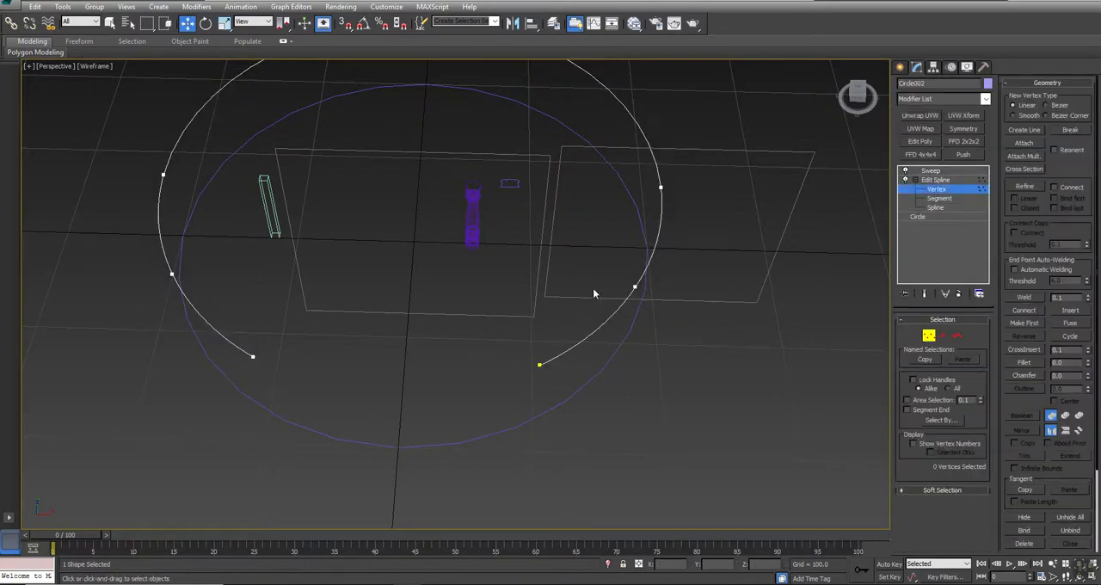
left_click_drag(686, 331, 685, 332)
key("Delete")
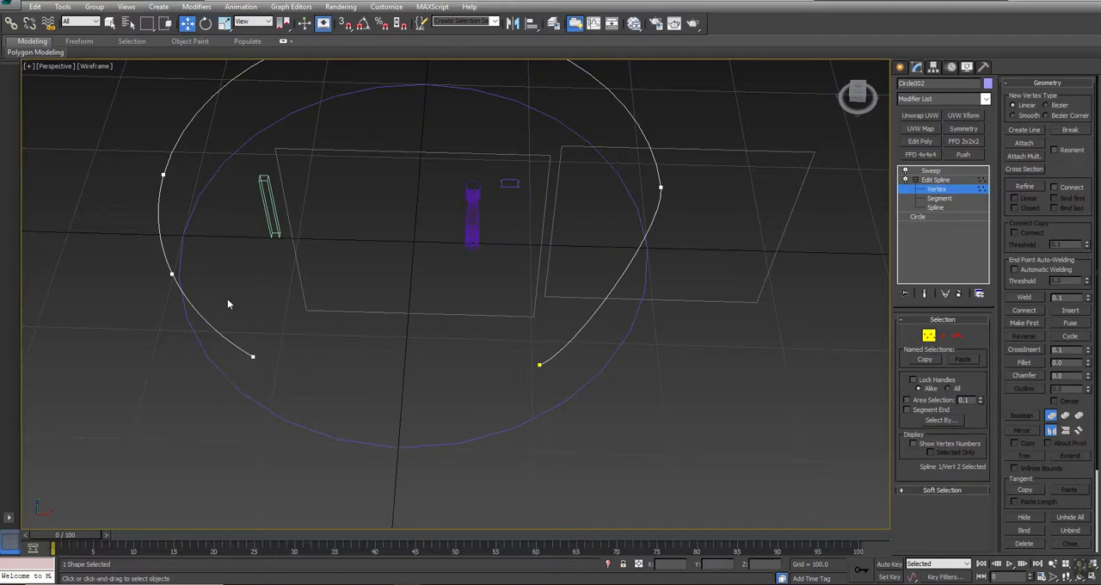
key("ctrl+z")
left_click(441, 343)
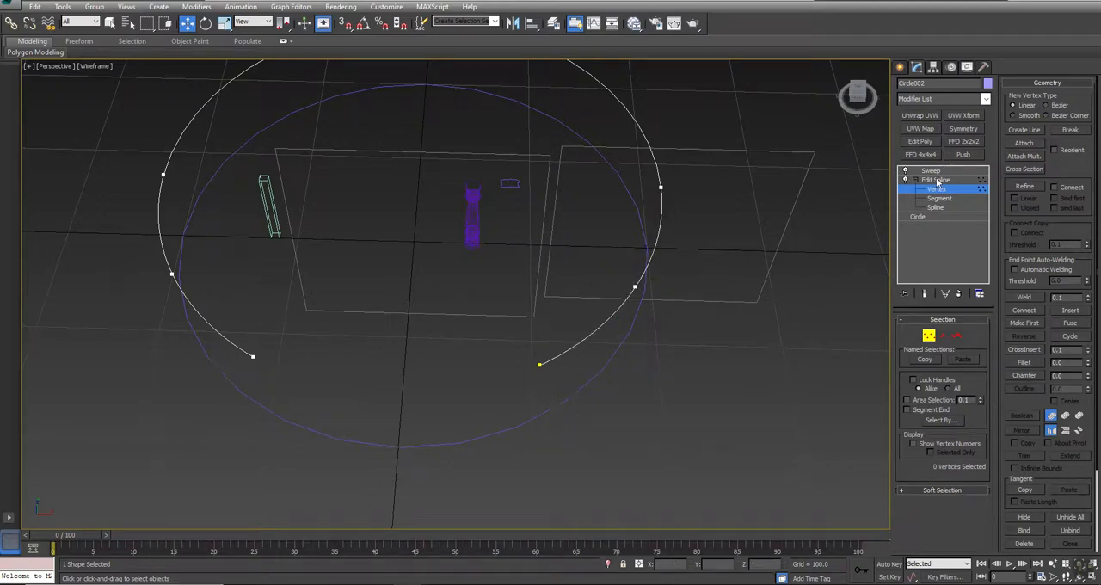
left_click(932, 172)
- Clone the open rail, lowered to Z of about 33.10, and remove the Sweep modifier from the clone
left_click(579, 319)
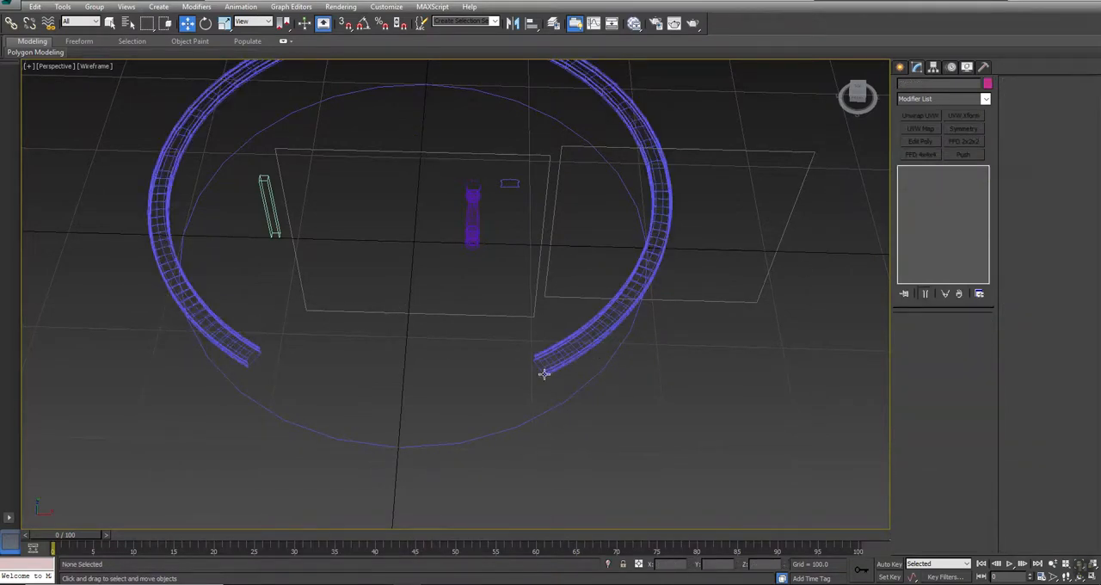
key("z")
key("F3")
mouse_move(611, 422)
middle_mouse_down("alt")
mouse_move(421, 386)
mouse_move(431, 354)
mouse_move(438, 371)
mouse_move(417, 375)
middle_mouse_up("alt")
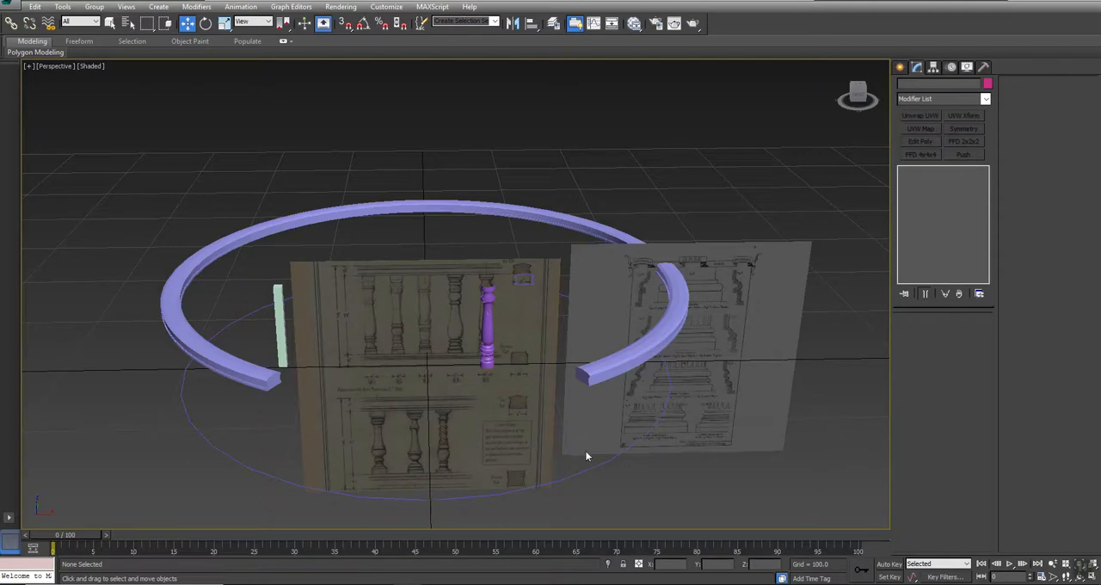
left_click(640, 350)
middle_click_drag(640, 350, 404, 373, "alt")
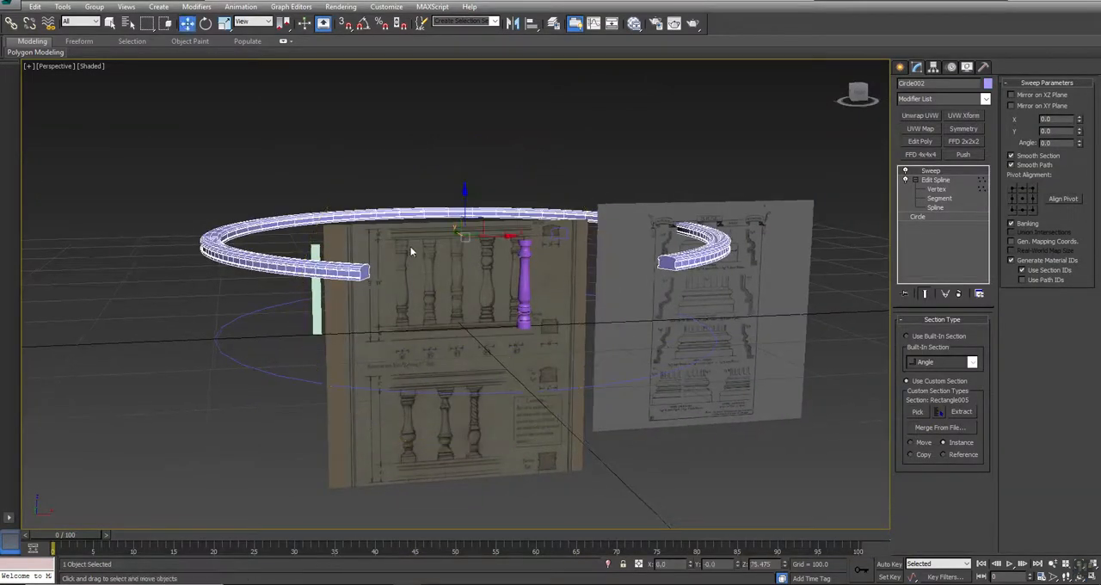
left_click(34, 7)
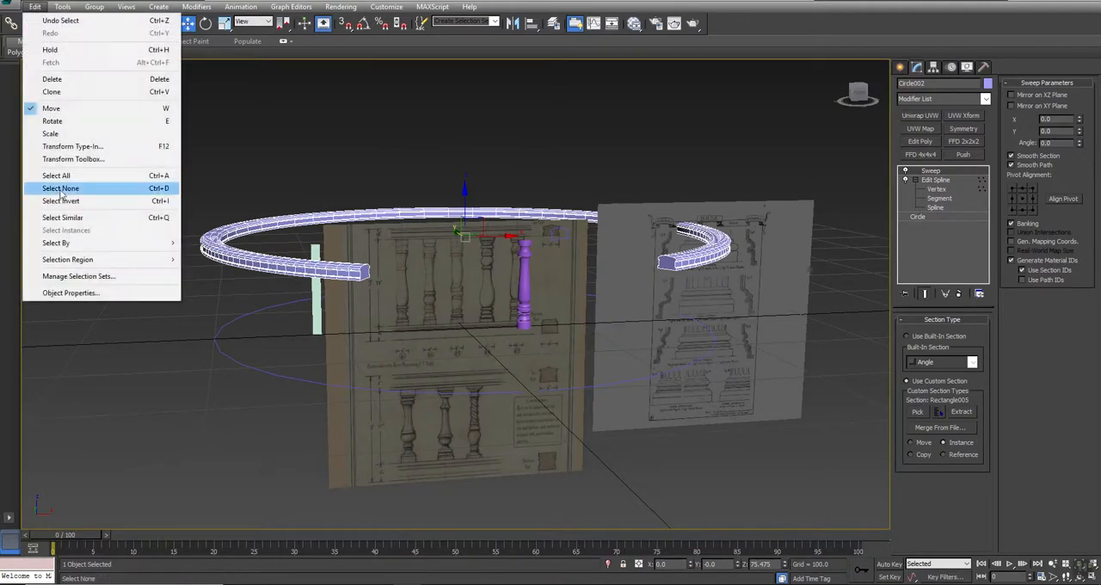
left_click(52, 91)
left_click(518, 334)
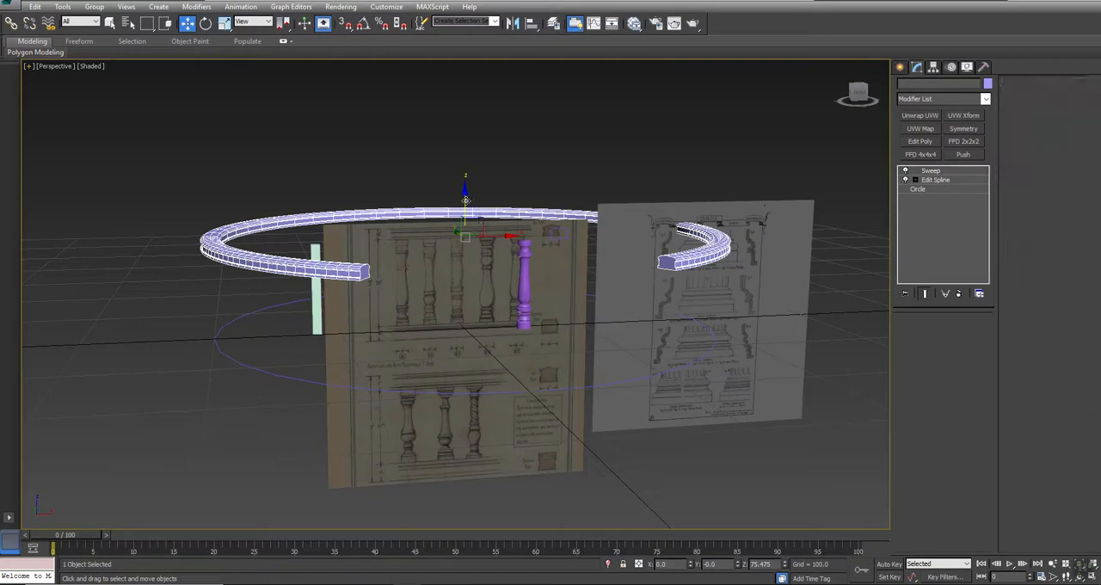
left_click_drag(462, 202, 462, 253)
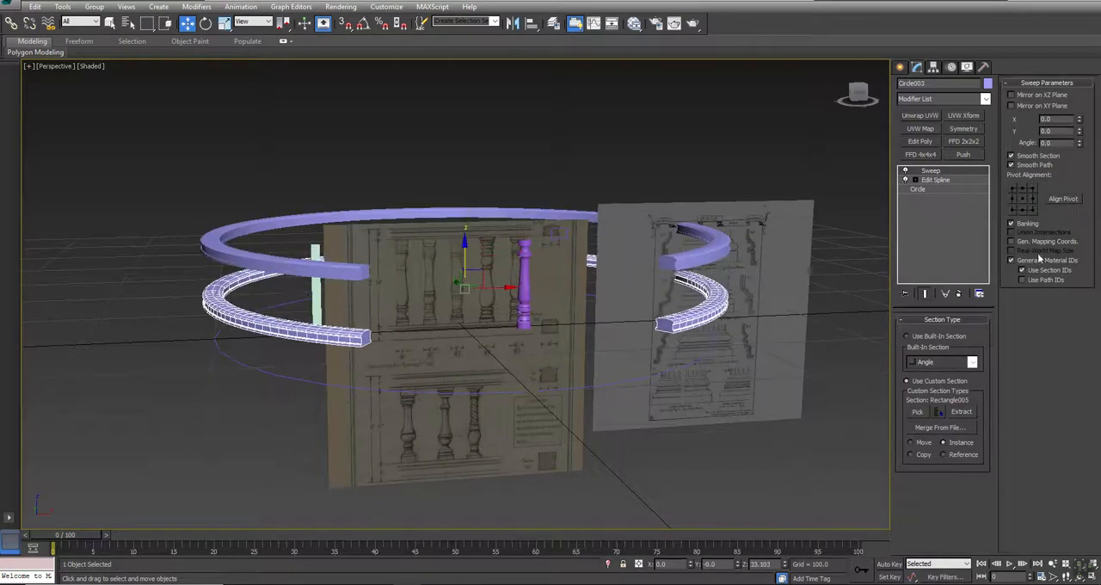
left_click(958, 293)
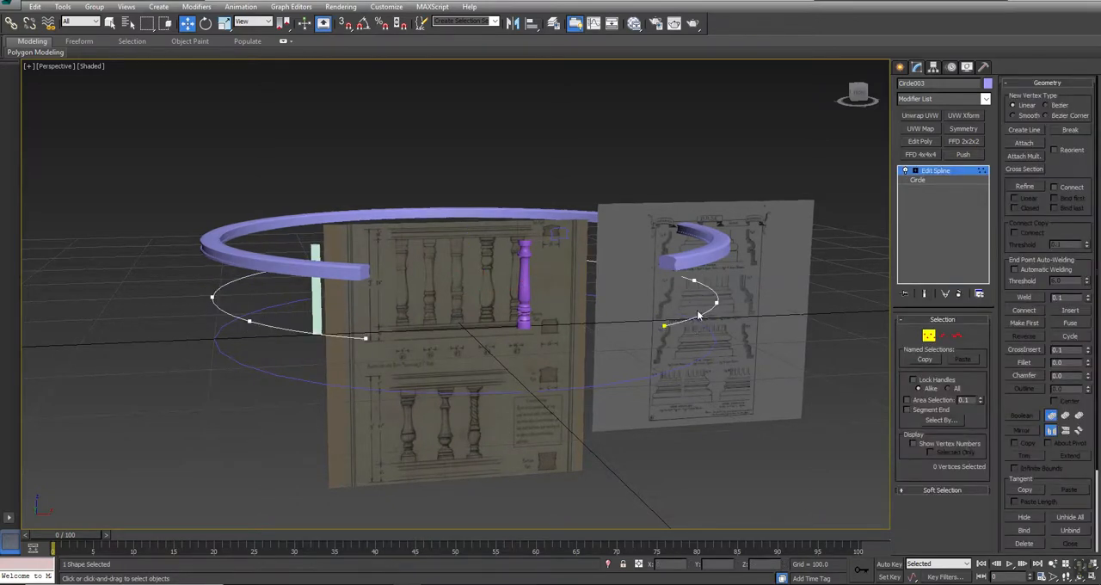
- Leave vertex editing on the cloned path and hide the original full circle at ground level
right_click(597, 391)
left_click(585, 378)
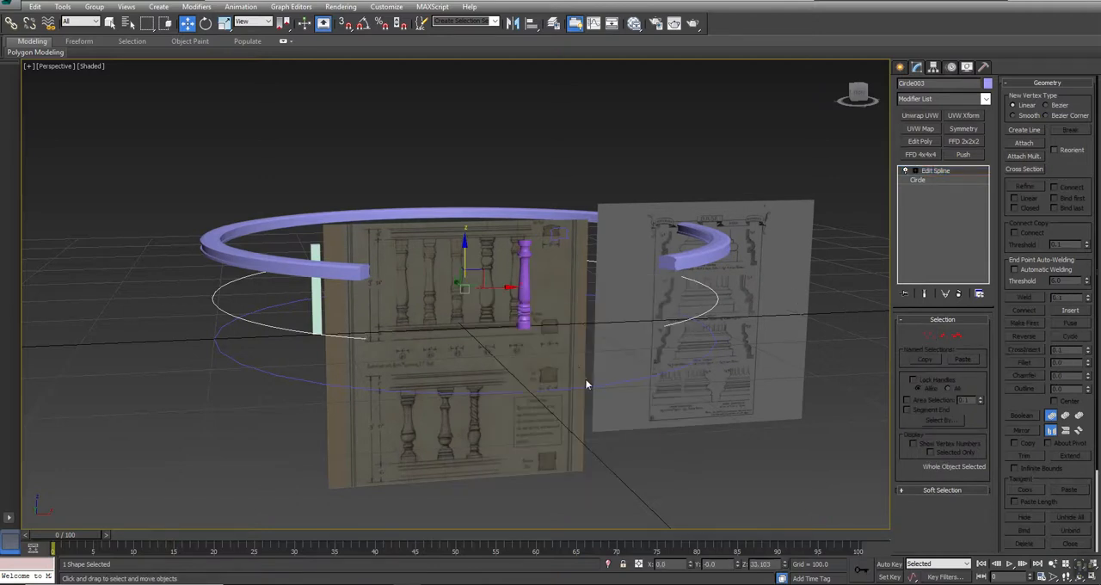
left_click(588, 386)
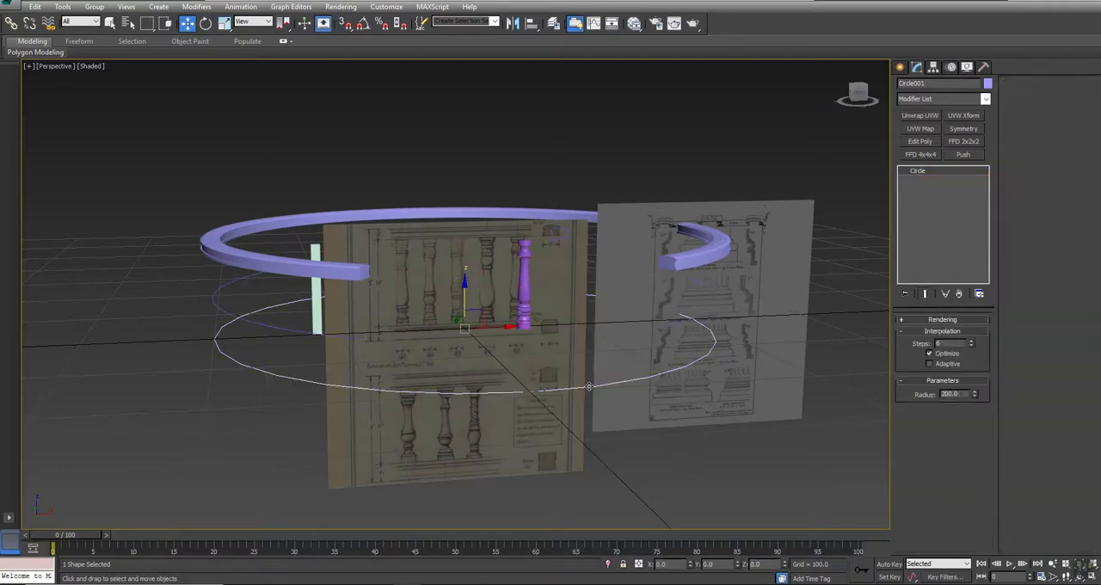
right_click(779, 393)
left_click(803, 355)
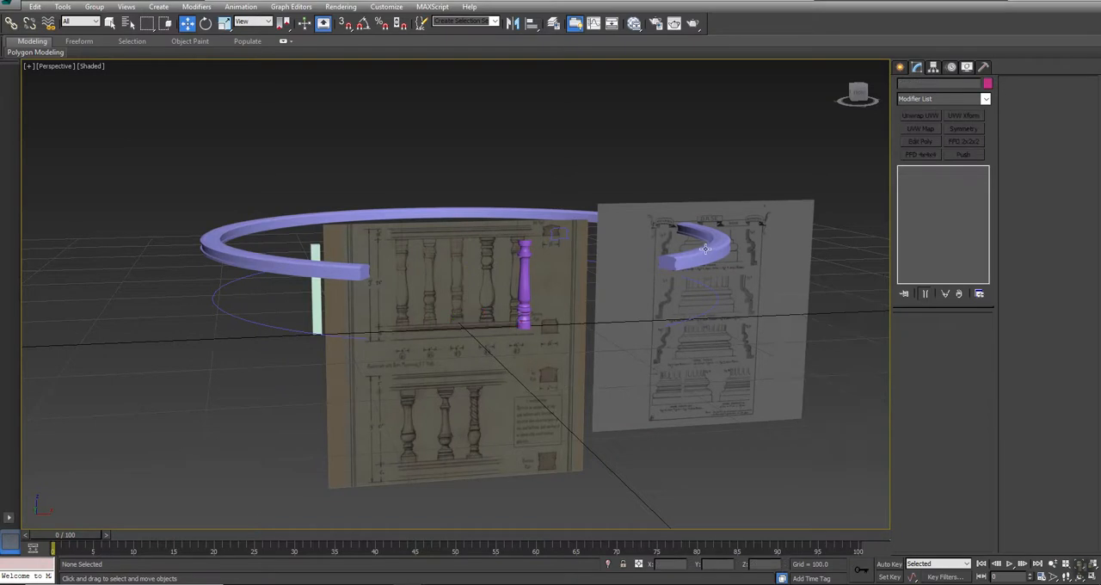
- Lower the open path beneath the rail to a Z position of 0
left_click(682, 320)
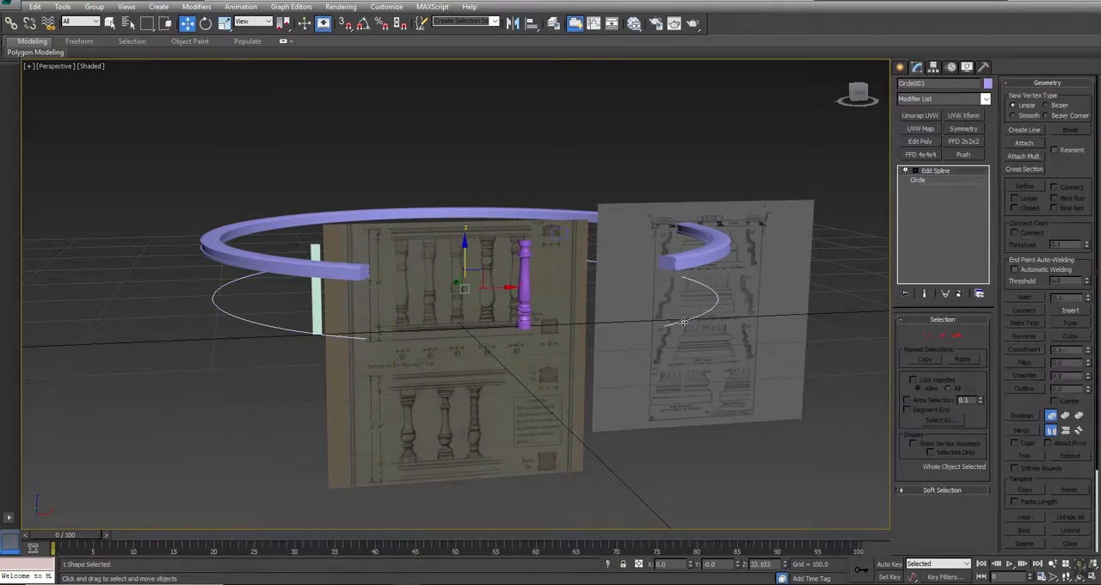
left_click(716, 251)
left_click(684, 319)
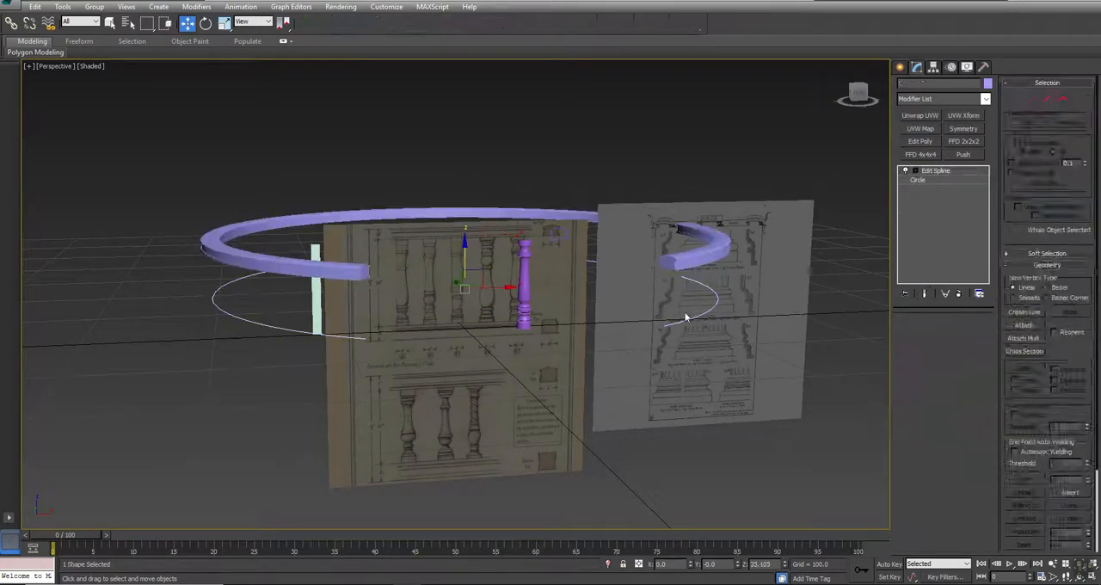
left_click_drag(774, 565, 480, 527)
type("0")
key("Return")
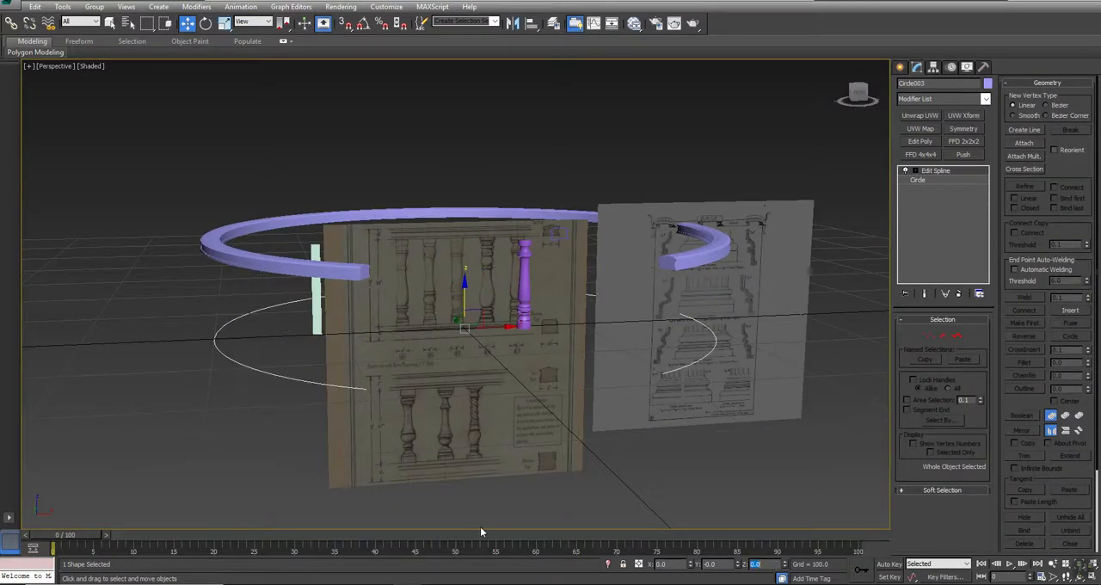
- Assign a Path Constraint as the position controller of the baluster Post00
left_click(524, 271)
middle_click_drag(524, 271, 476, 360, "alt")
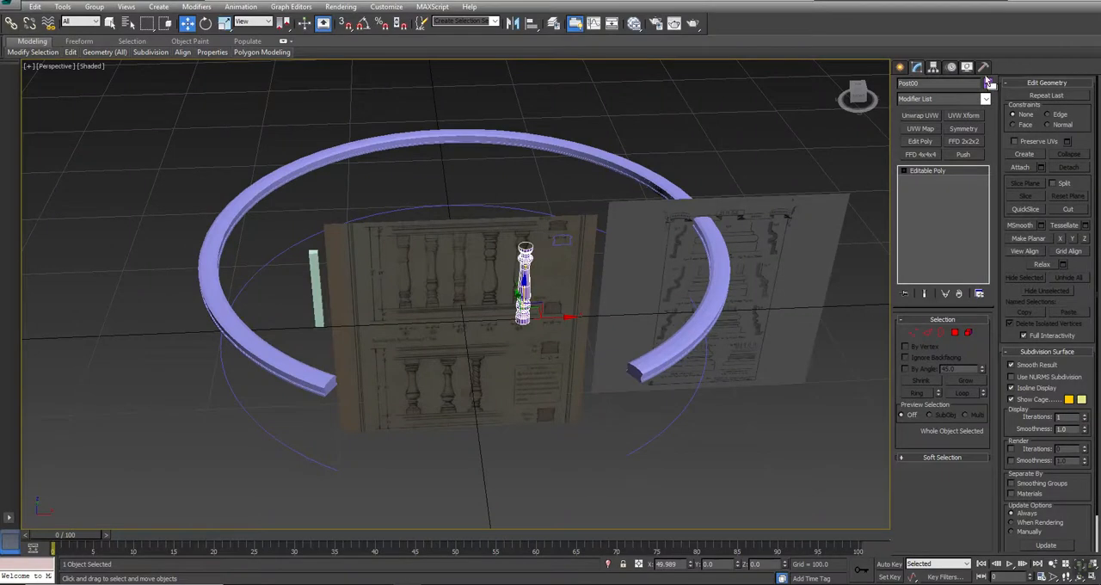
left_click(950, 69)
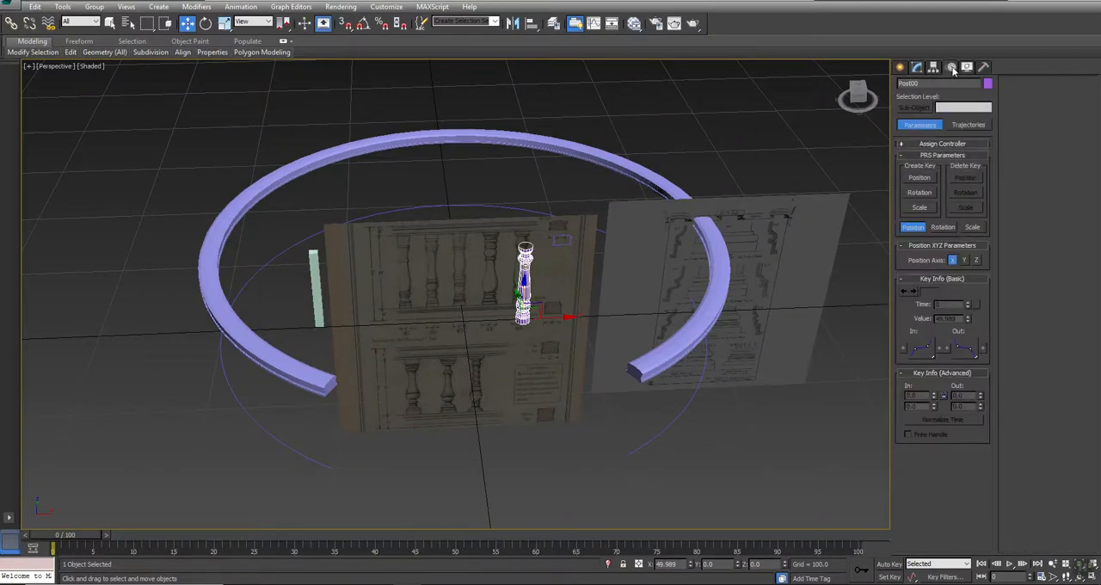
left_click(938, 144)
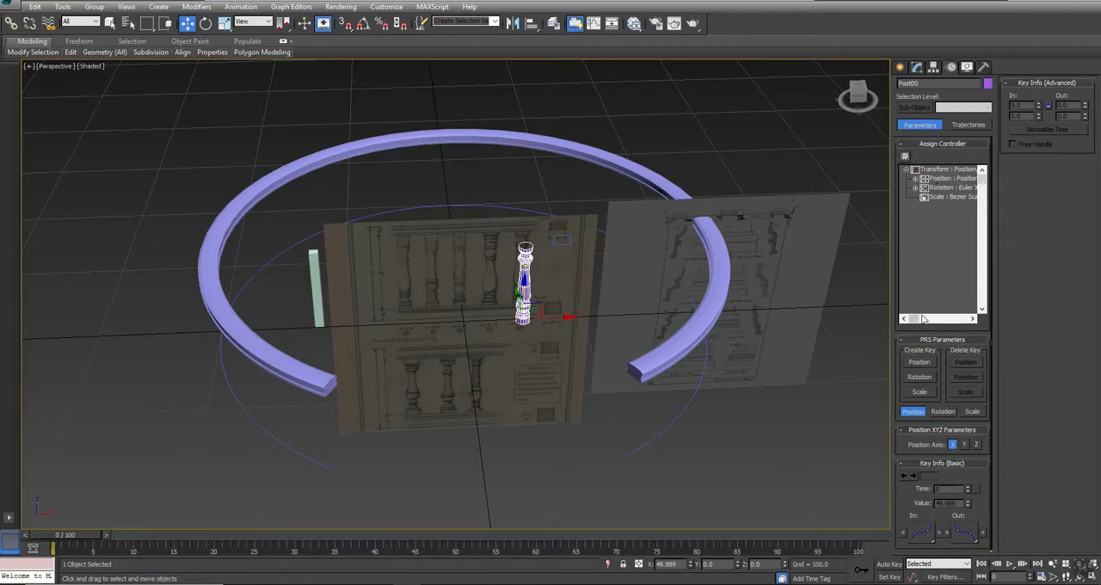
left_click_drag(916, 320, 930, 331)
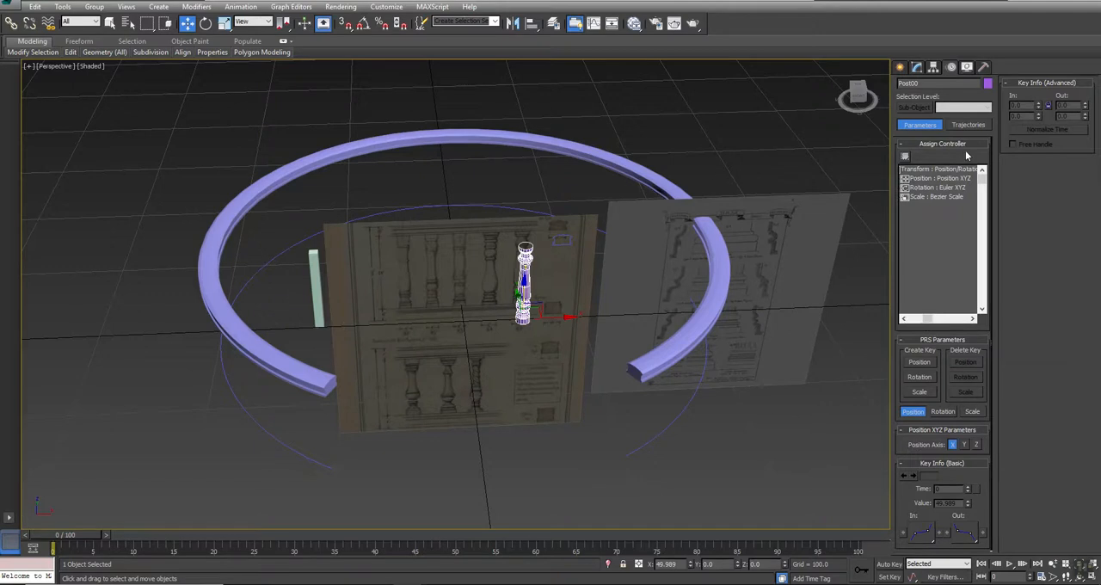
left_click(923, 179)
left_click(904, 157)
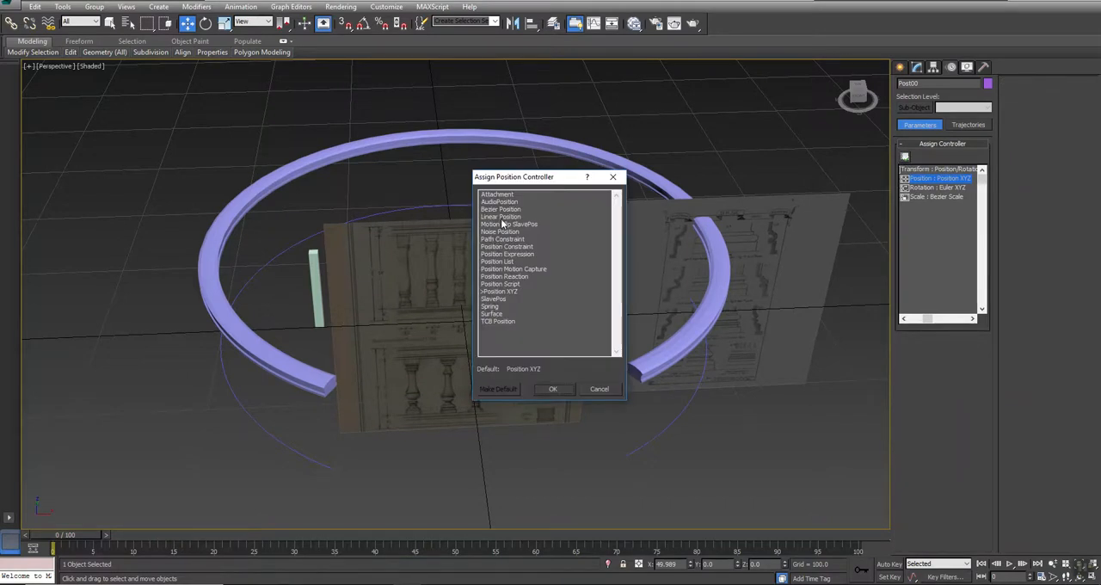
left_click(496, 239)
left_click(553, 389)
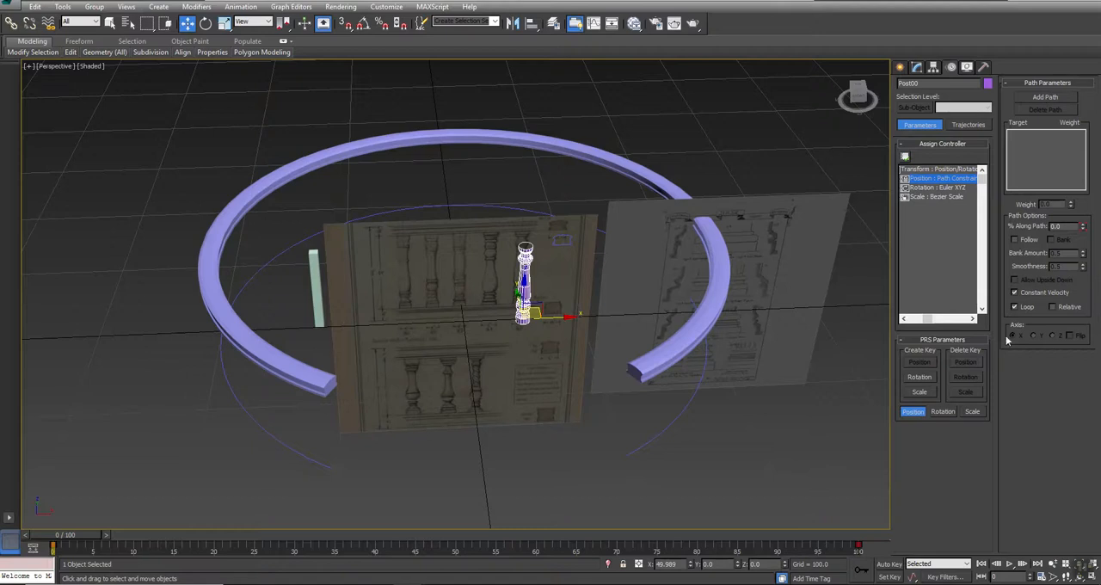
- Add the open path Circle003 as the baluster's constraint target and advance the animation to frame 1
left_click(1054, 98)
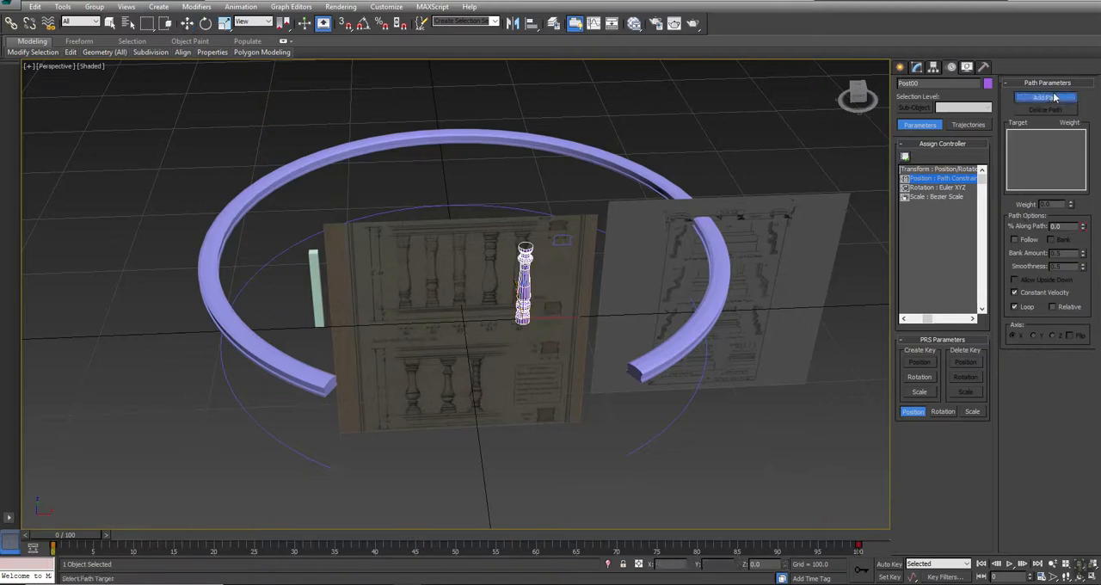
left_click(288, 446)
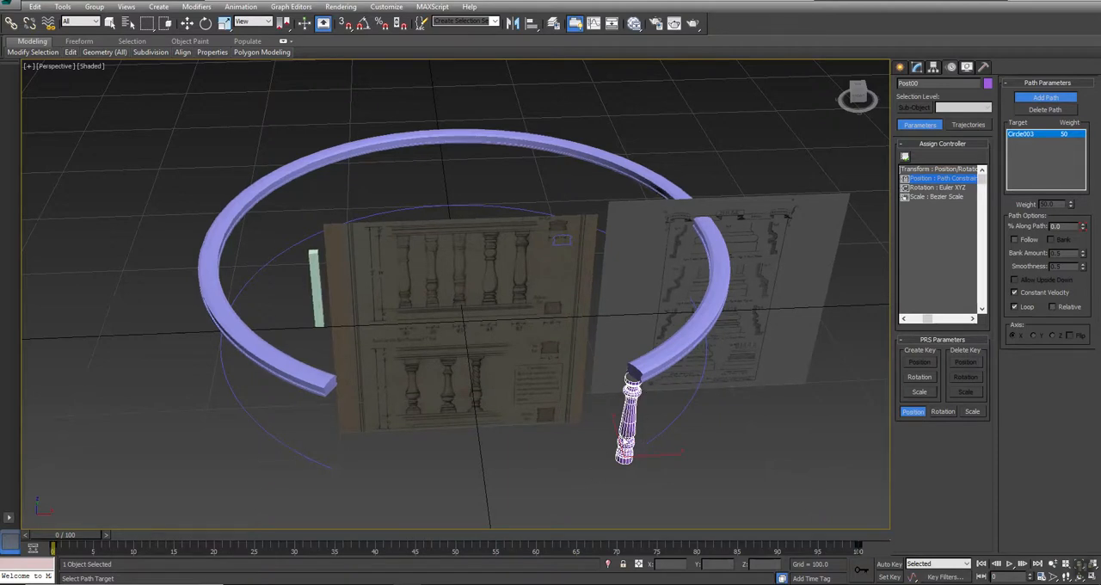
left_click(1060, 101)
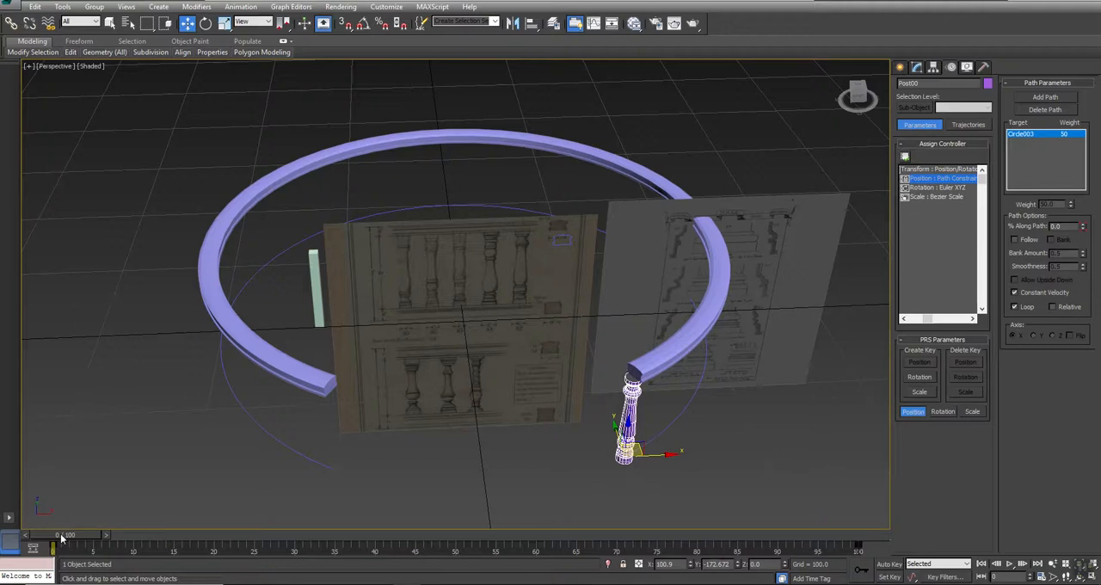
left_click_drag(55, 536, 12, 478)
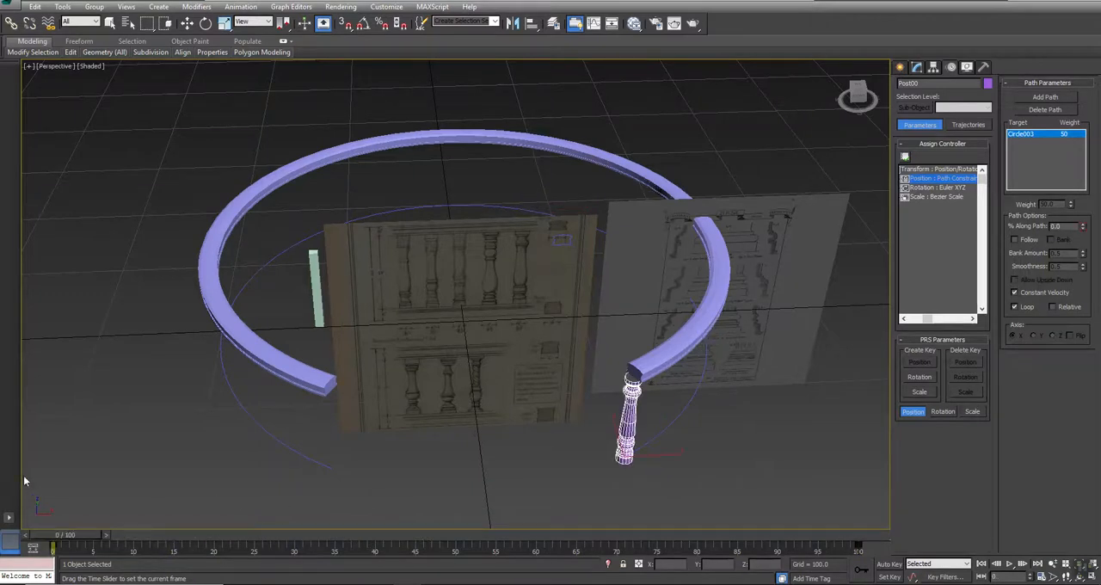
mouse_move(57, 510)
left_mouse_down()
mouse_move(37, 509)
mouse_move(61, 517)
left_mouse_up()
key("w")
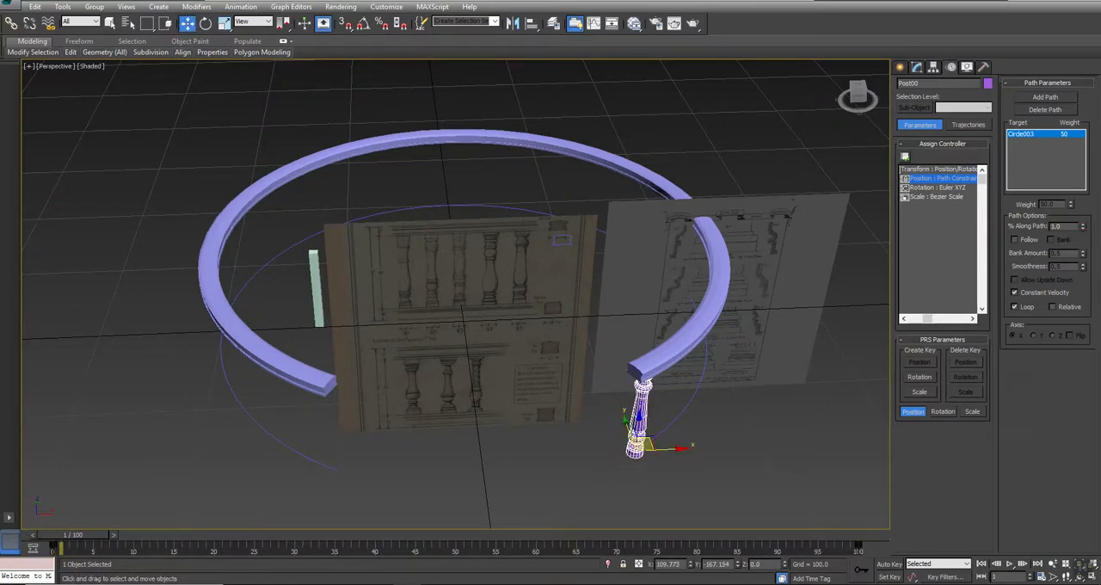
- Try a Snapshot of the baluster over frames 0 to 100 with 25 mesh copies, and undo it
left_click(63, 6)
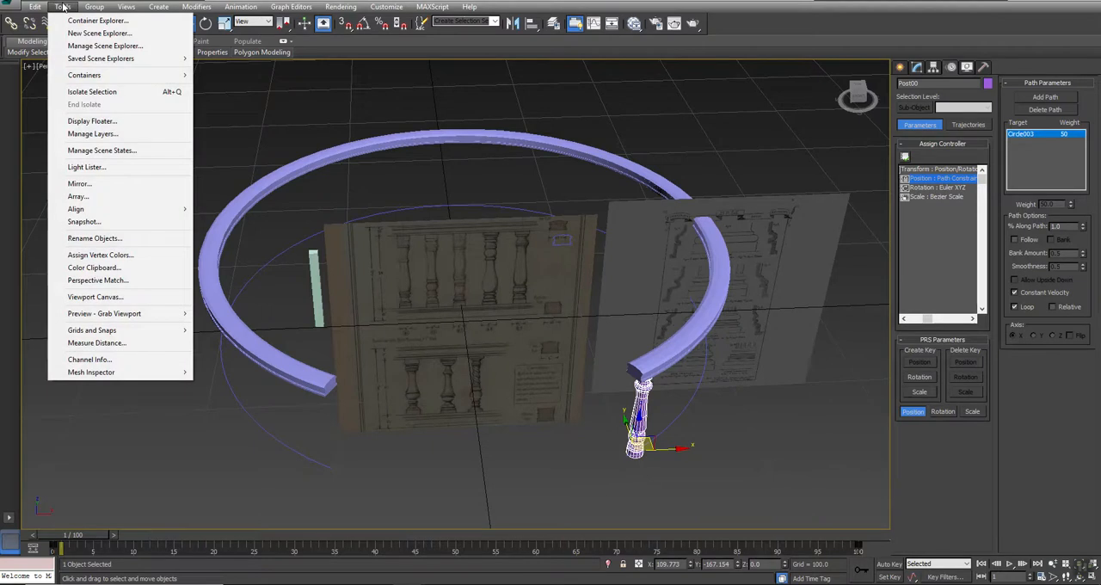
left_click(86, 222)
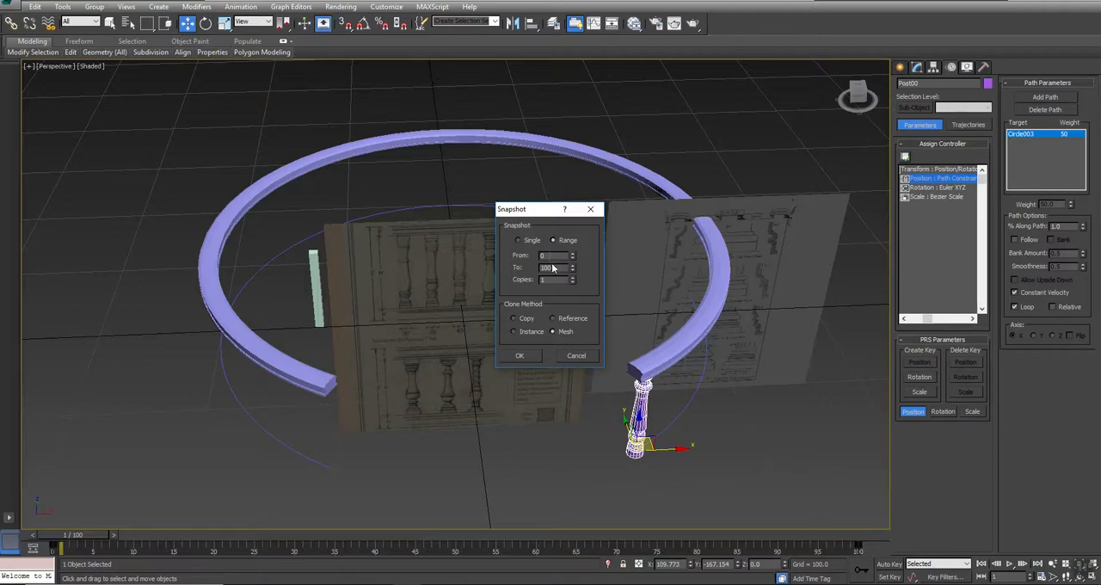
type("25")
key("Return")
left_click(518, 356)
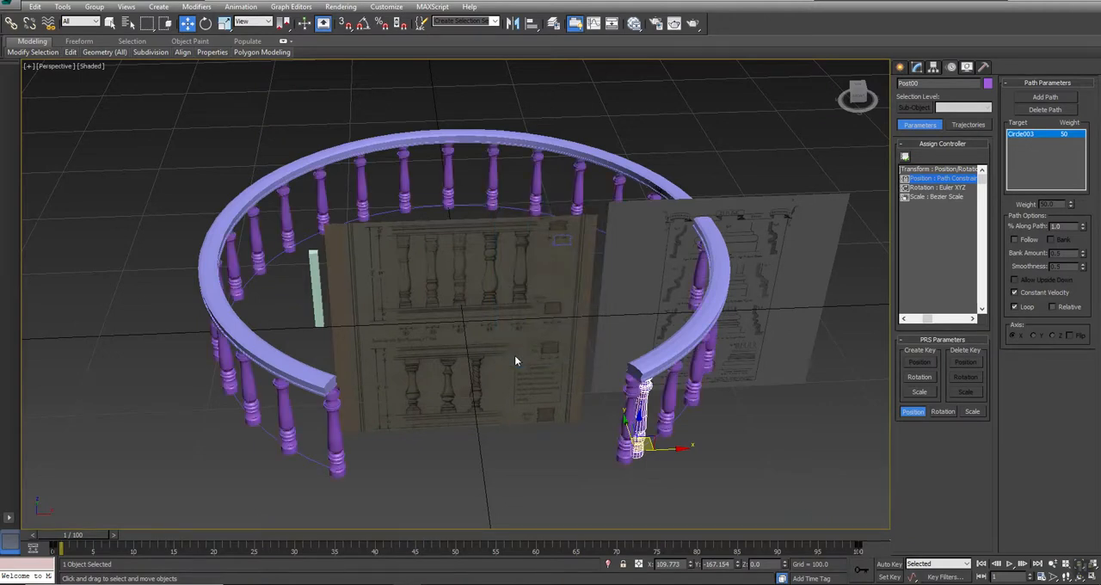
middle_click_drag(511, 406, 449, 376, "alt")
key("ctrl+z")
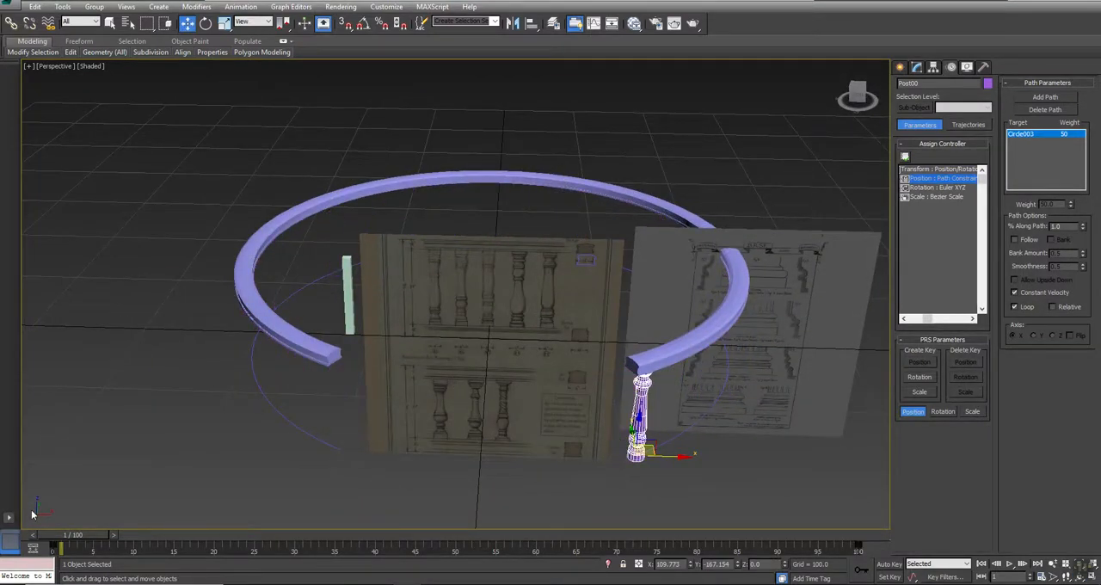
- Return the animation to frame 0 and set the baluster's position along the path to 1%
left_click_drag(75, 535, 65, 534)
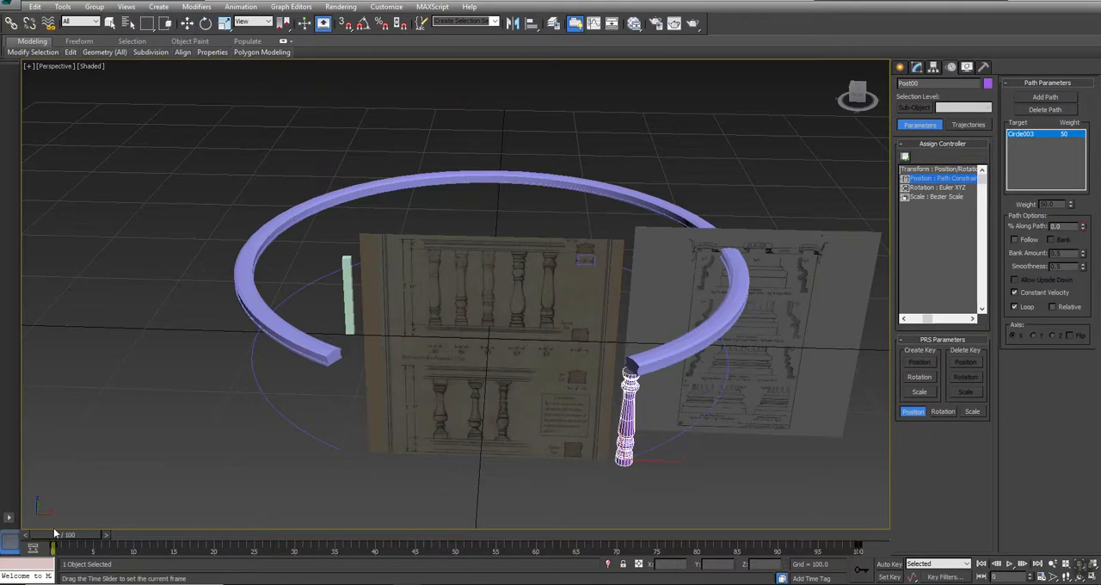
left_click(1083, 224)
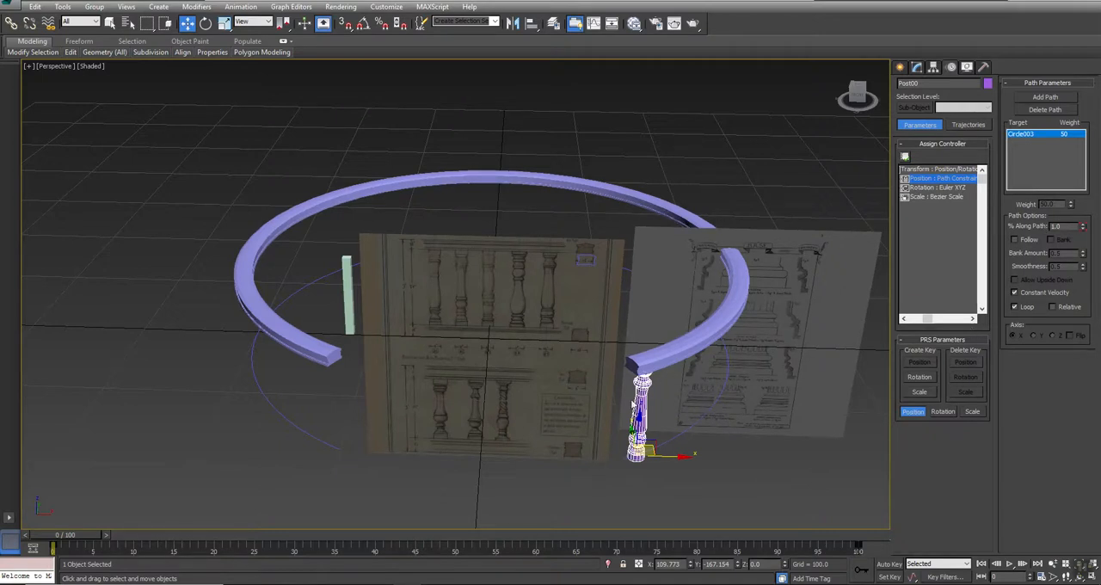
- Repeat the 25-copy mesh Snapshot from the shifted starting position, check the spacing near the opening, and undo it
left_click(69, 9)
left_click(86, 223)
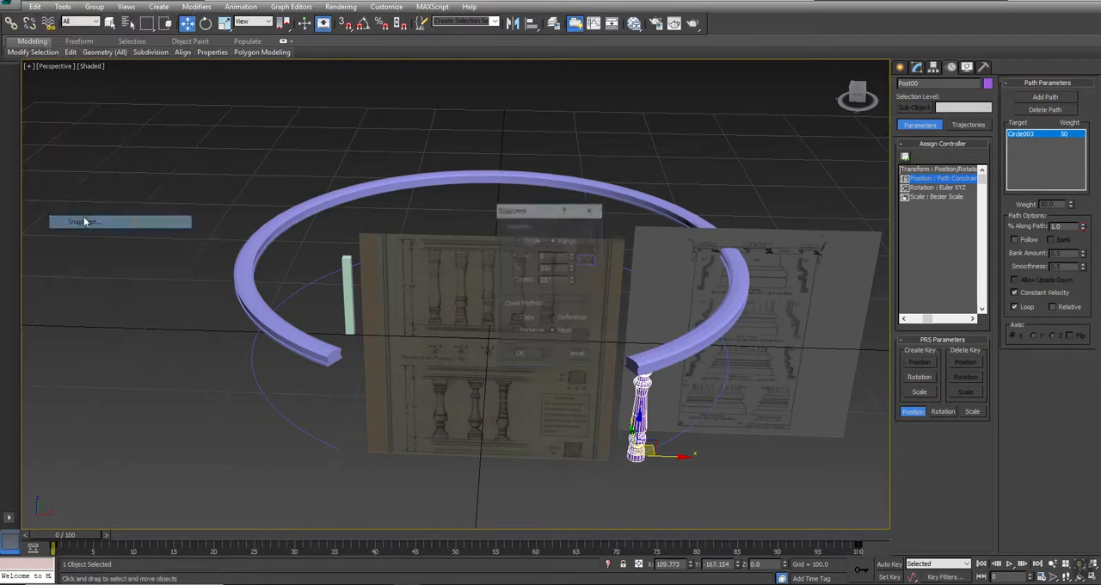
left_click(520, 356)
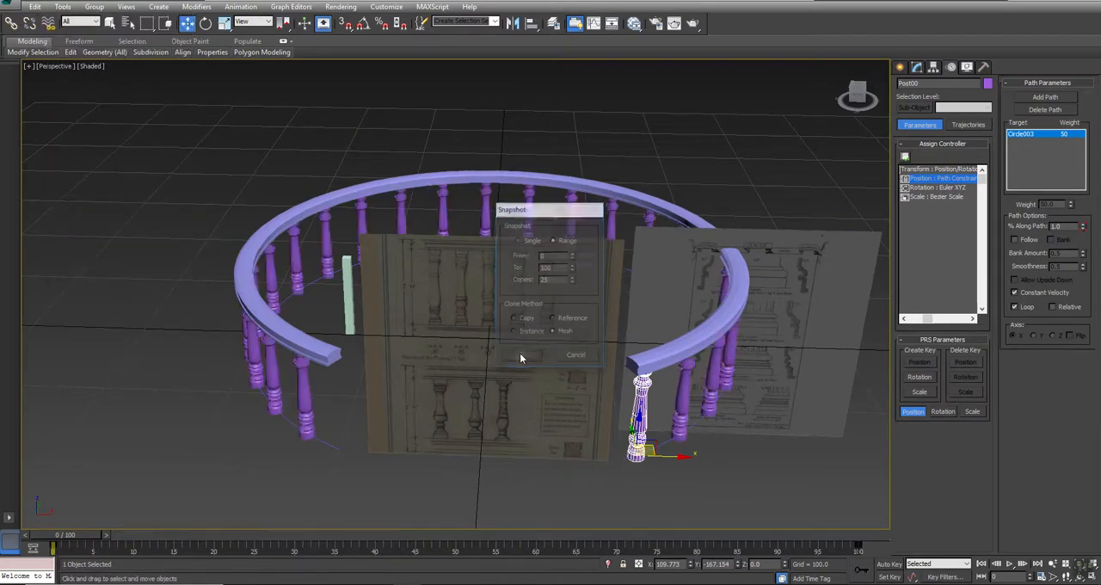
middle_click_drag(517, 352, 468, 336, "alt")
key("w")
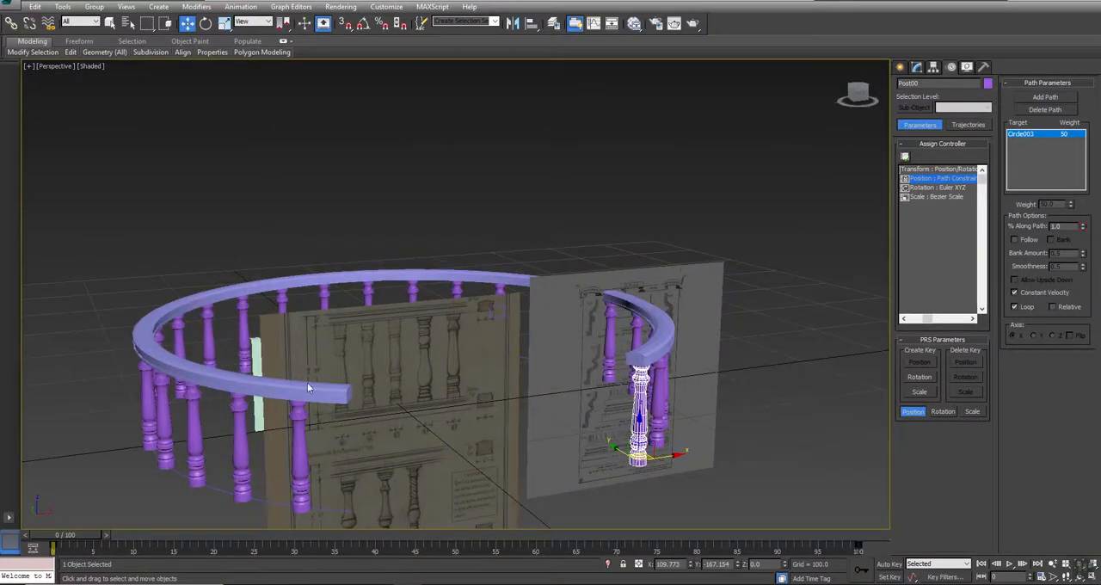
middle_click_drag(342, 408, 337, 292, "alt")
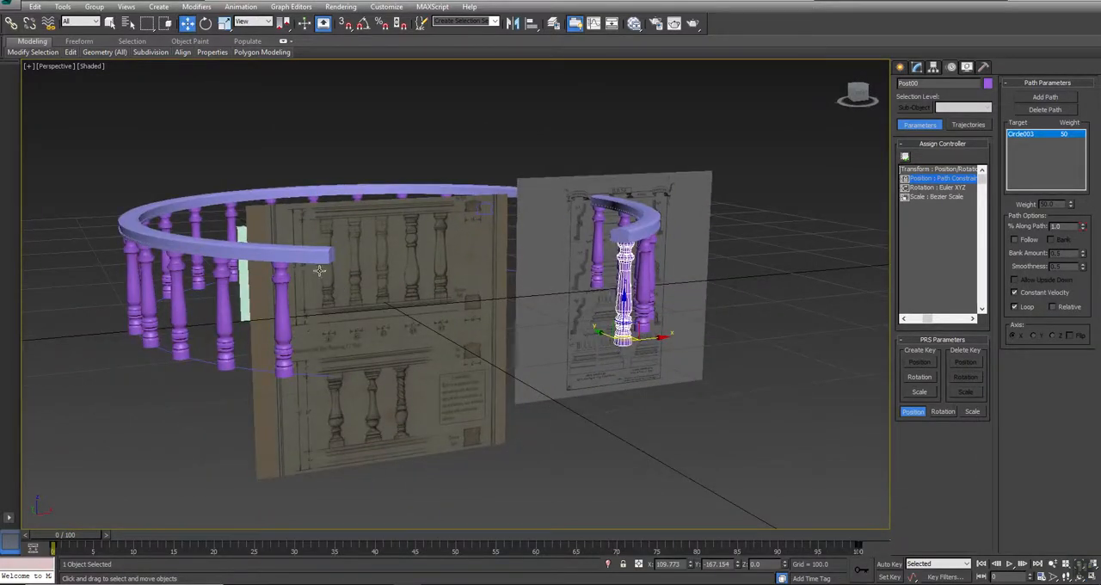
key("ctrl+z")
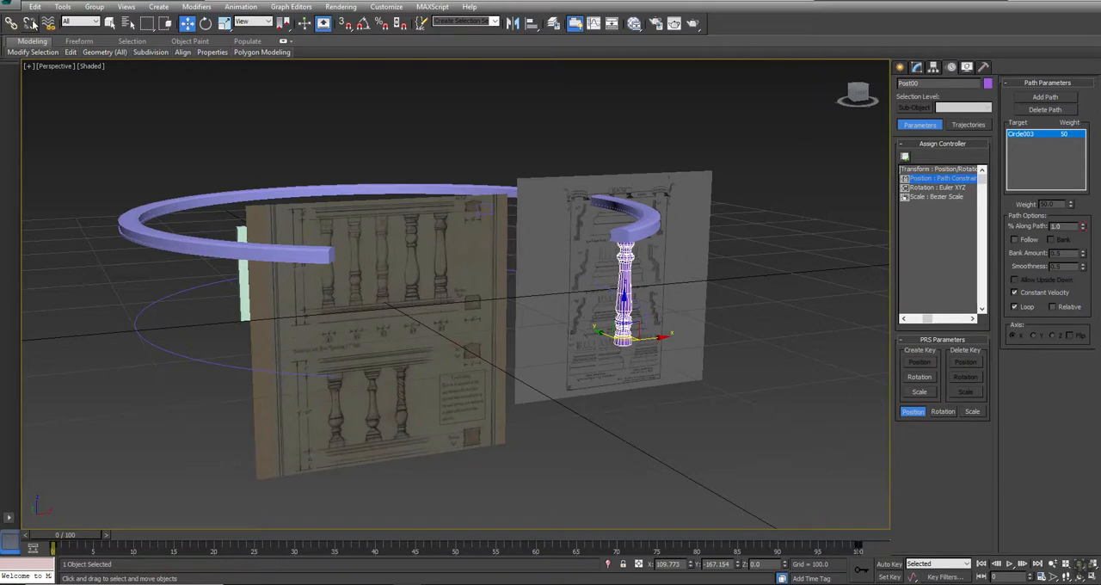
- Snapshot the baluster over frames 0 to 100 as fewer than 25 mesh copies and check their spacing around the rail
left_click(62, 6)
left_click(99, 222)
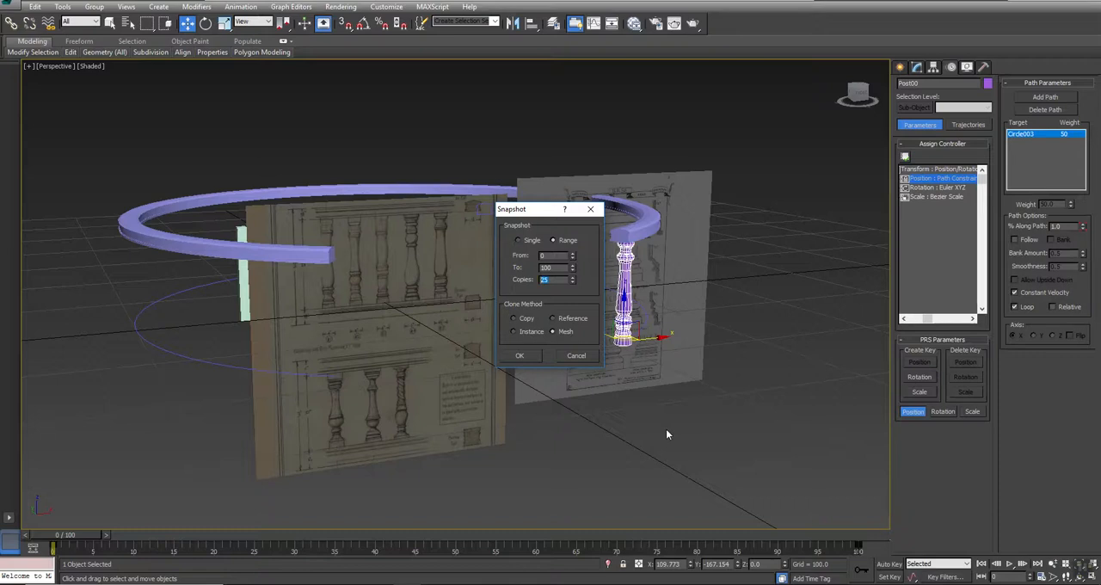
left_click(519, 356)
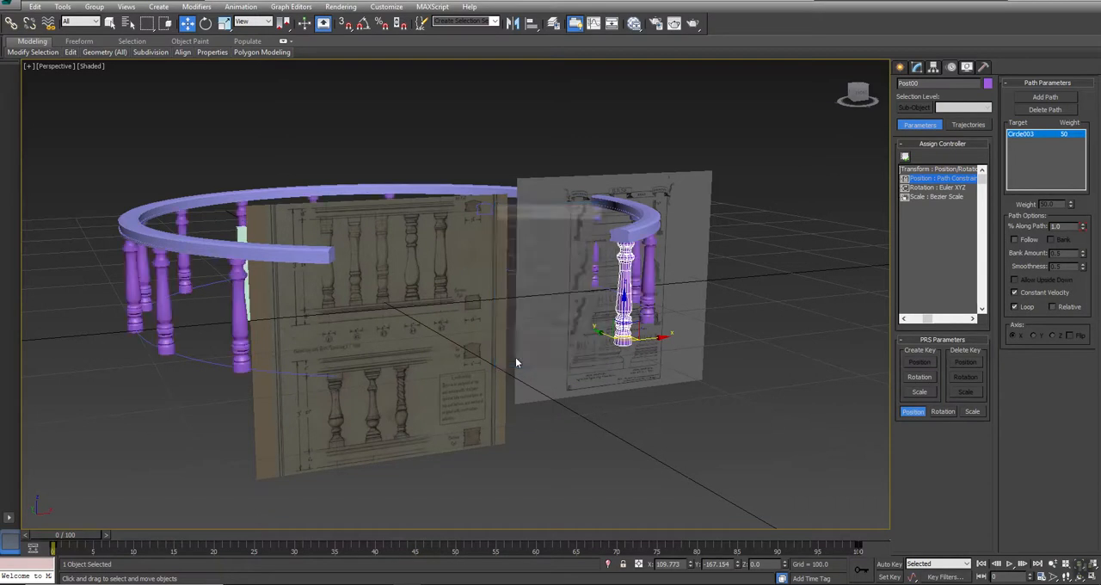
middle_click_drag(481, 338, 411, 366, "alt")
key("w")
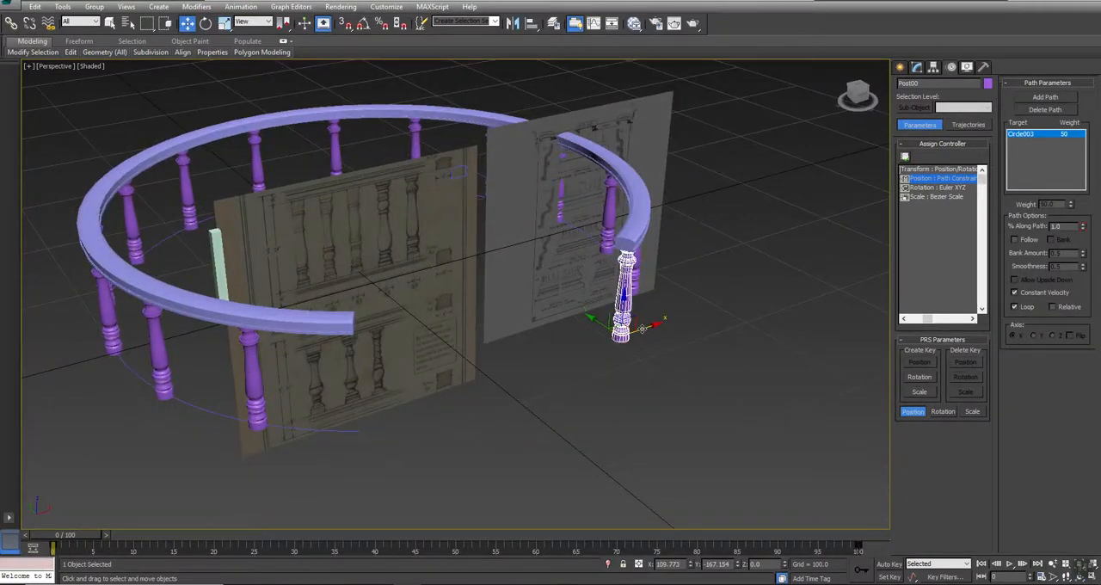
middle_click_drag(525, 421, 472, 362, "alt")
key("w")
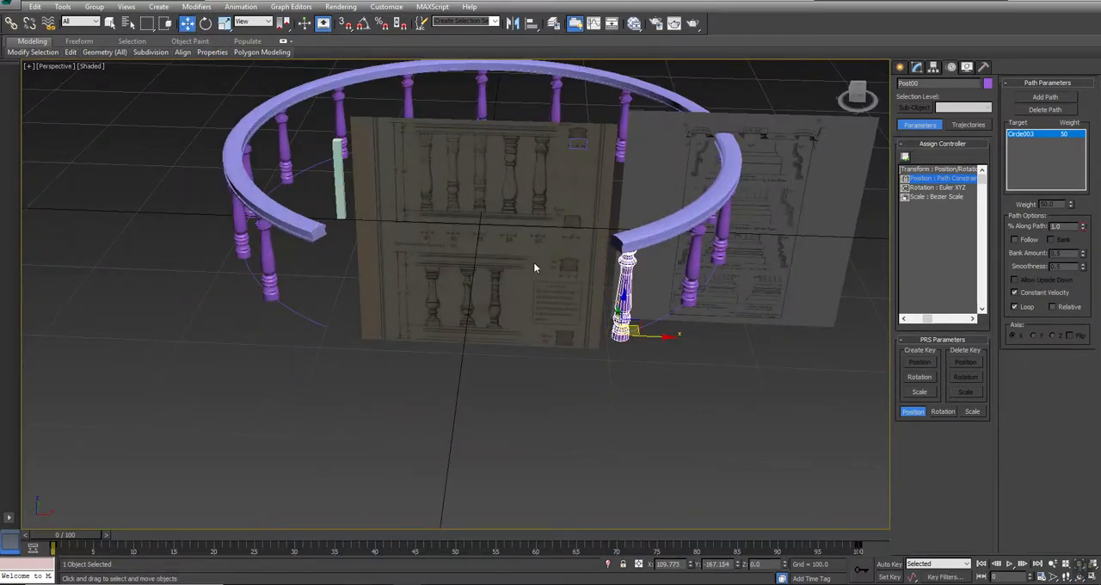
- Advance the animation to frame 4 to separate the path-constrained baluster from its copies, and hide it
left_click_drag(62, 536, 87, 545)
key("w")
right_click(705, 453)
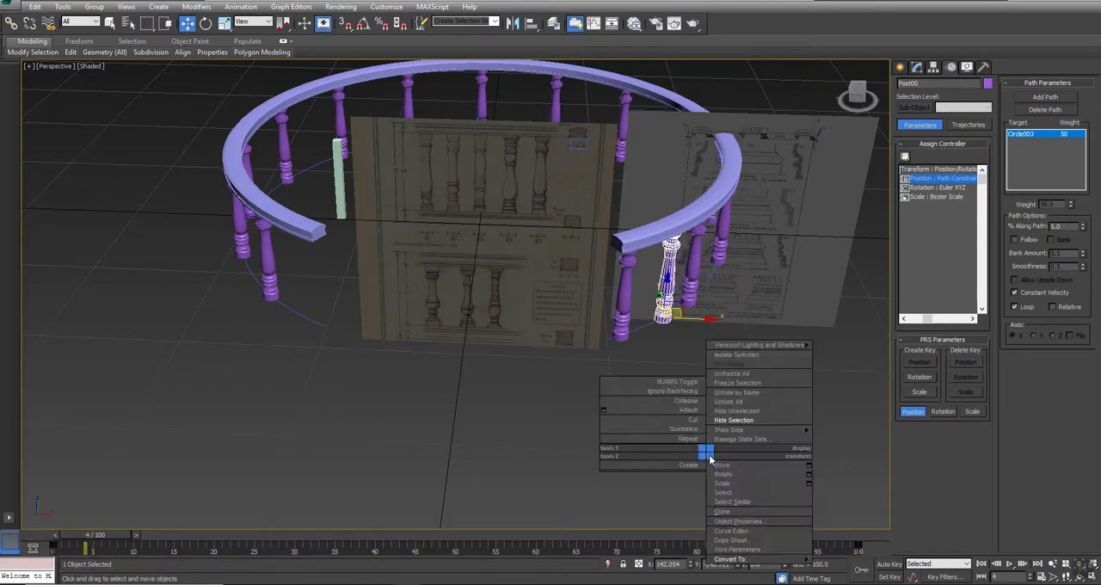
left_click(733, 419)
- Select the baluster copy at the start of the path and examine its position under the rail's open end
left_click(622, 297)
key("ctrl+r")
left_click_drag(469, 333, 484, 324)
right_click(484, 324)
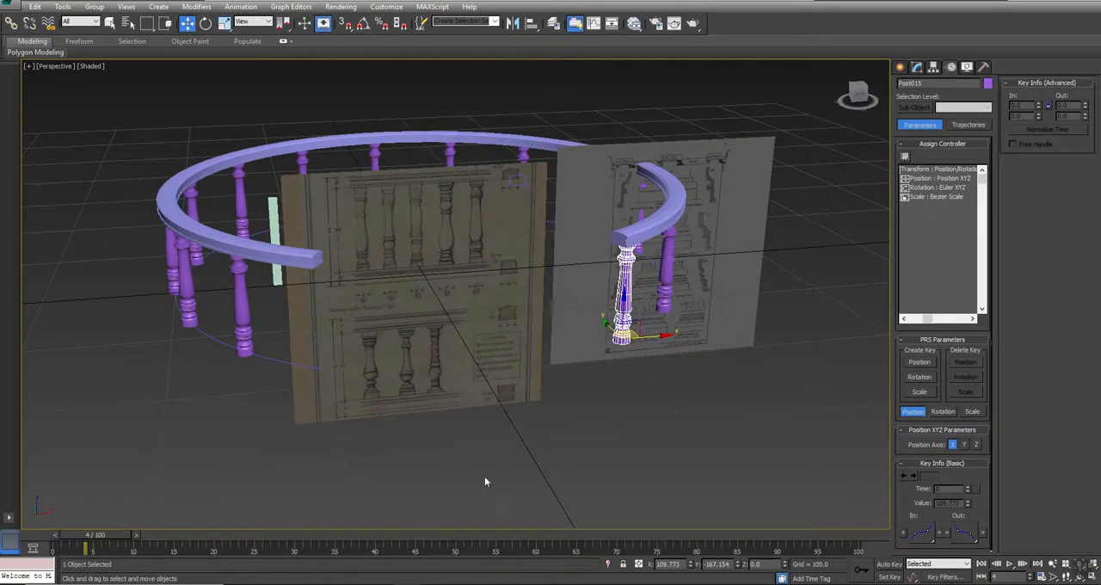
- Clone the selected baluster as an instance beneath the opposite open end of the rail
mouse_move(656, 337)
left_mouse_down()
mouse_move(295, 368)
mouse_move(364, 364)
mouse_move(348, 362)
left_mouse_up()
key("ctrl+z")
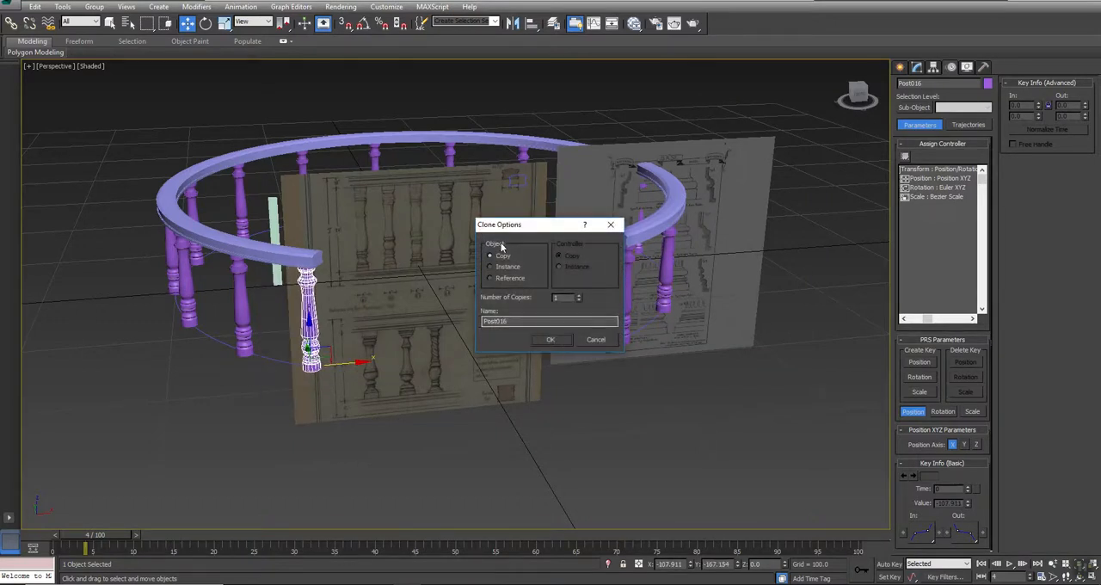
left_click(500, 267)
left_click(552, 339)
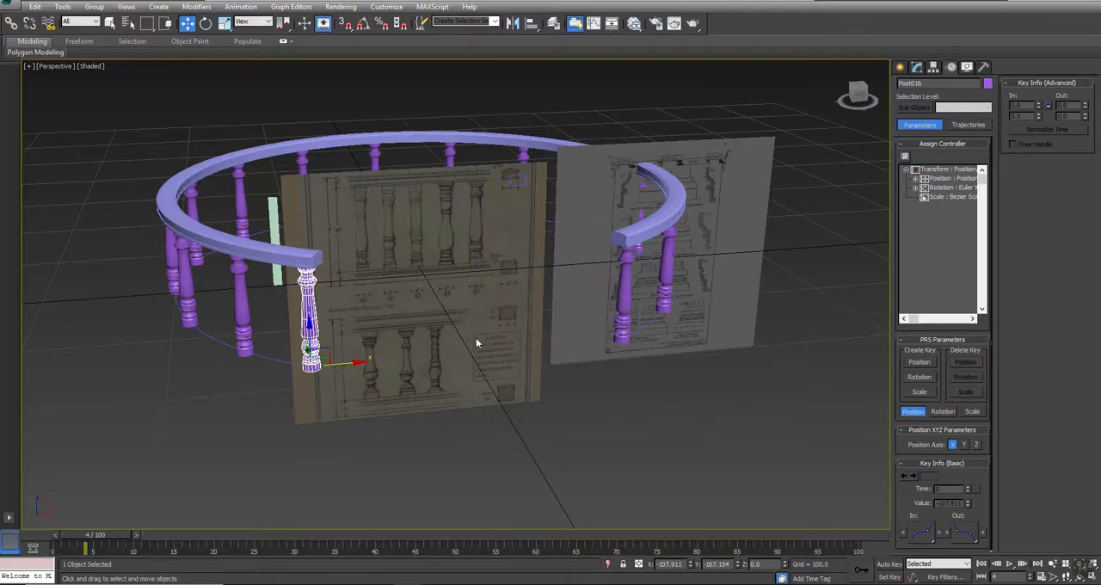
- Inspect the object type of several baluster copies in their modifier stacks
left_click(237, 300)
left_click(916, 67)
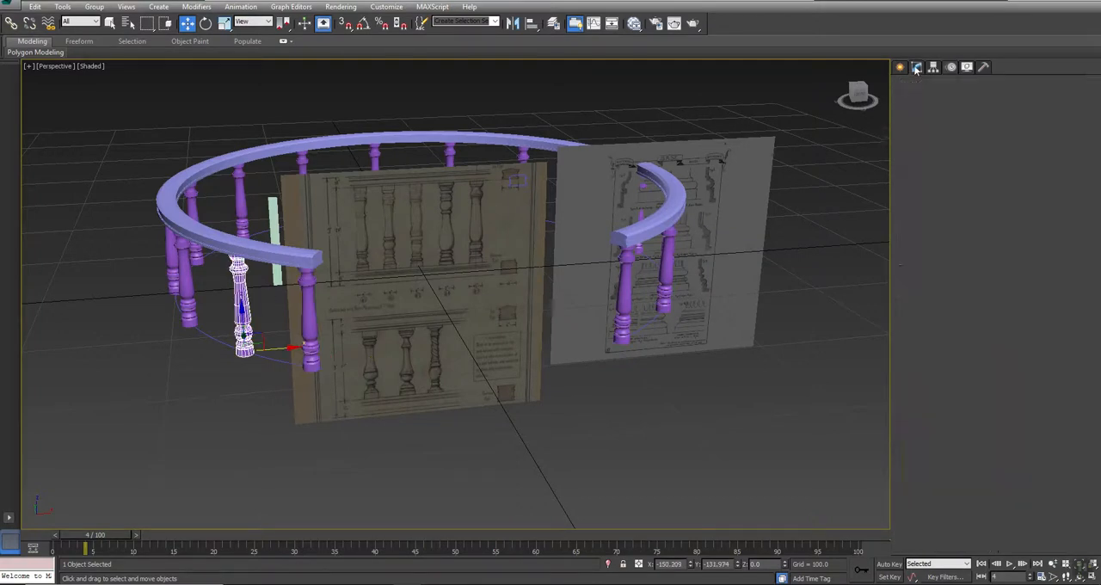
left_click(667, 258)
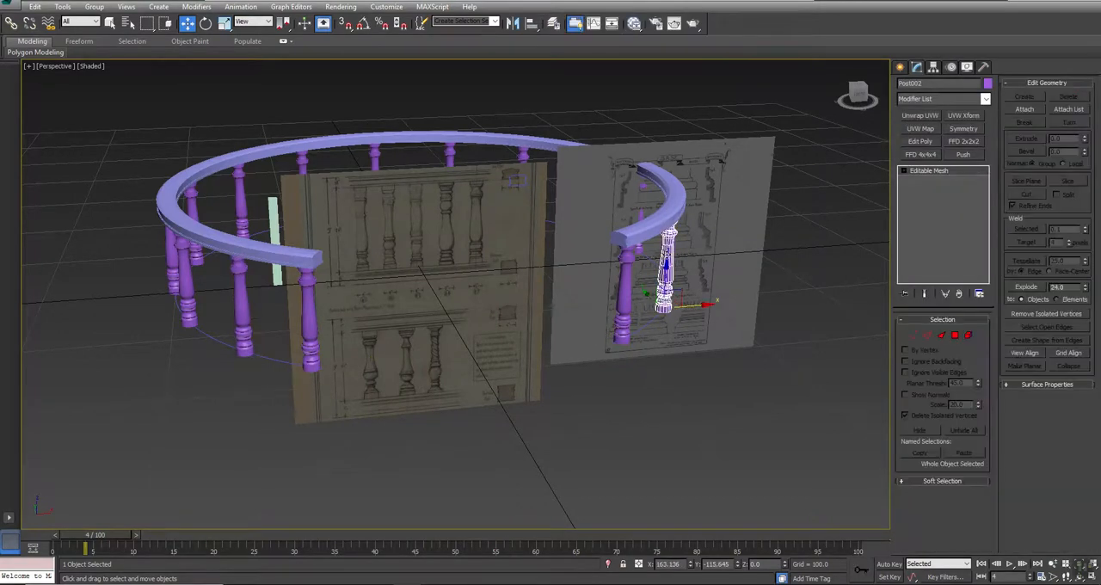
left_click(241, 273)
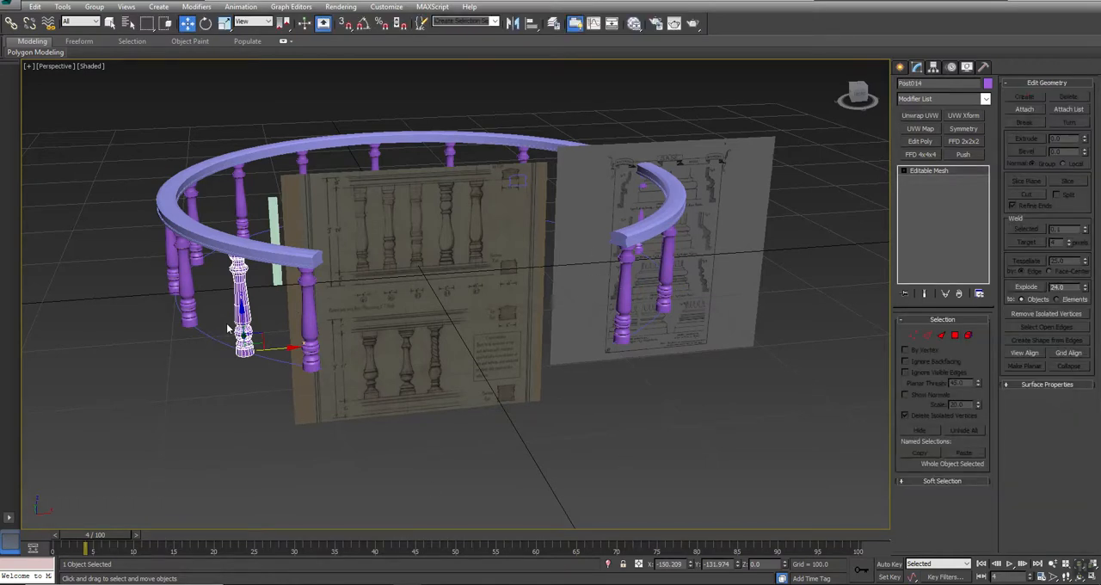
right_click(501, 312)
- Select Post001 through Post016 by name and delete them
left_click(128, 23)
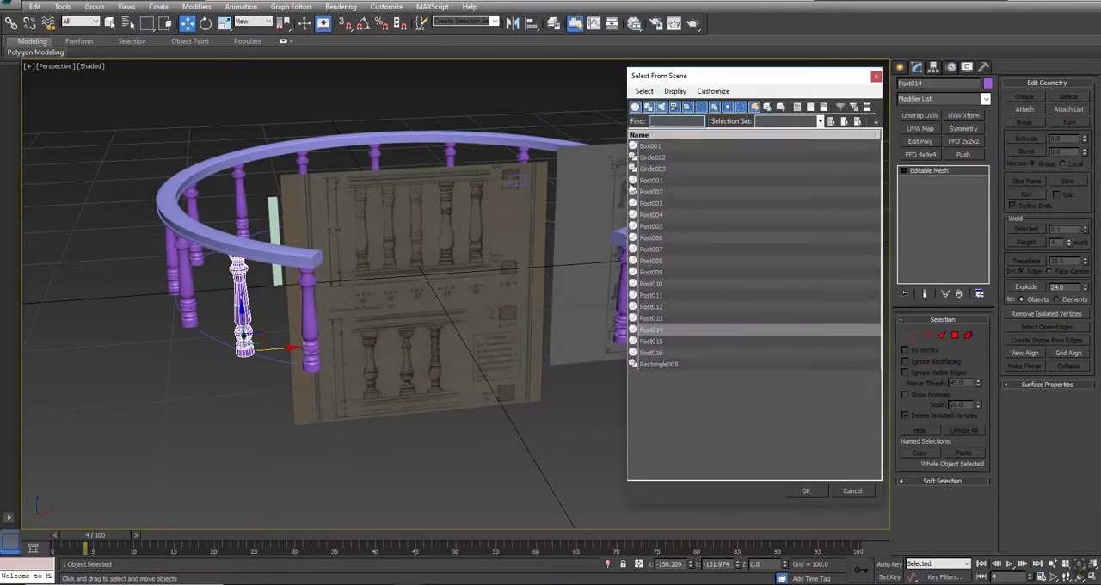
left_click(650, 182)
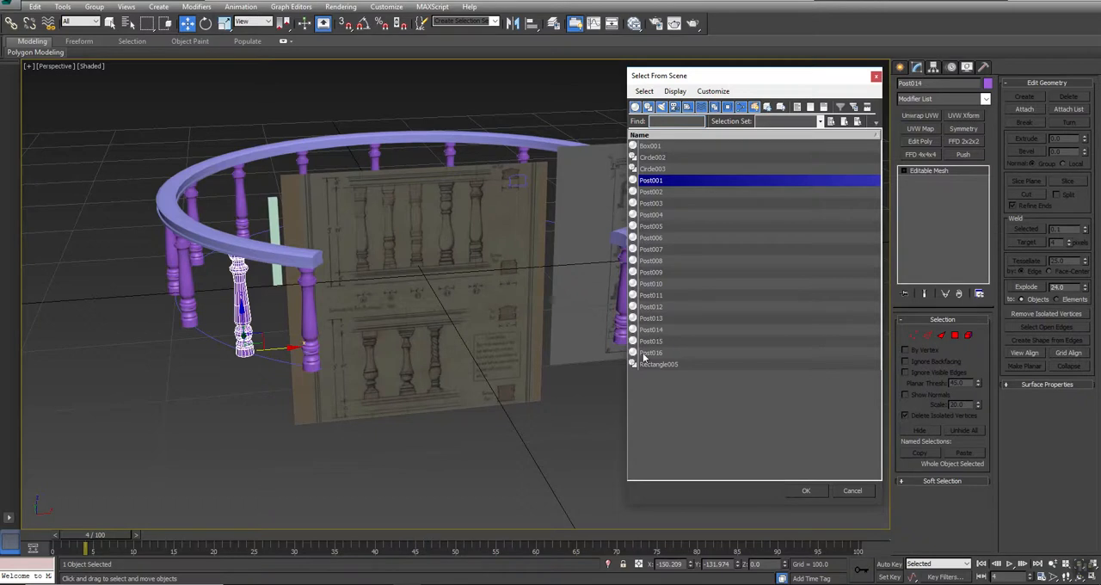
left_click(644, 352, "shift")
left_click(806, 490)
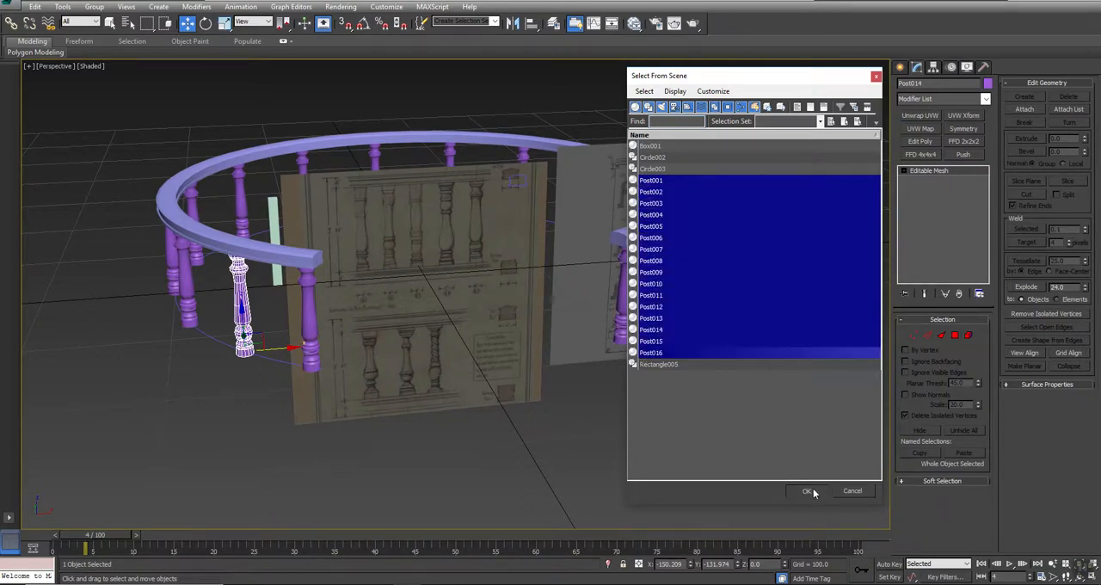
key("Delete")
- Unhide the original path-constrained baluster, select it, and return the animation to frame 0
right_click(772, 380)
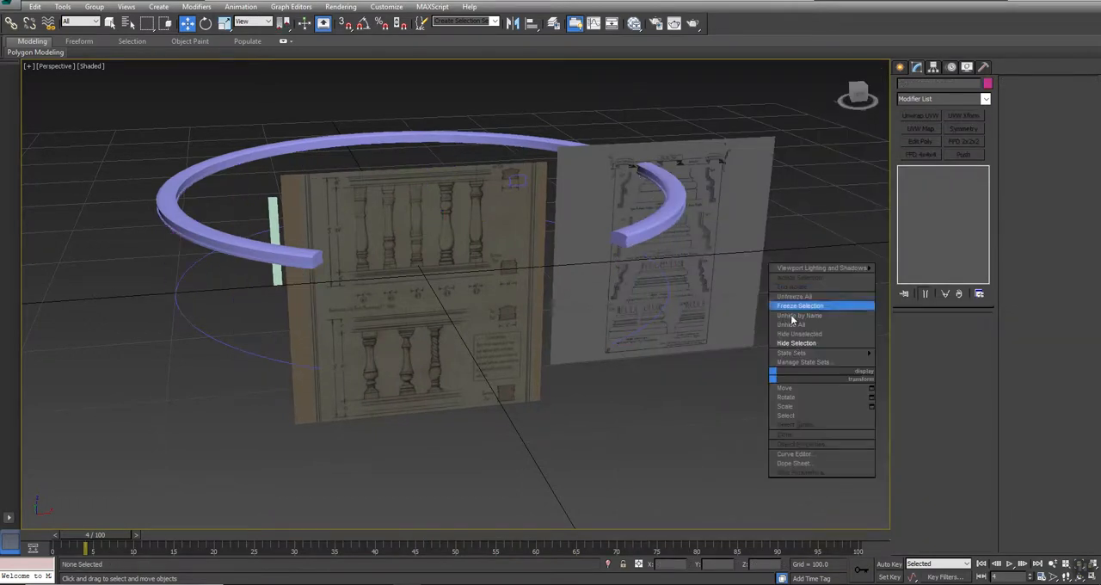
left_click(794, 330)
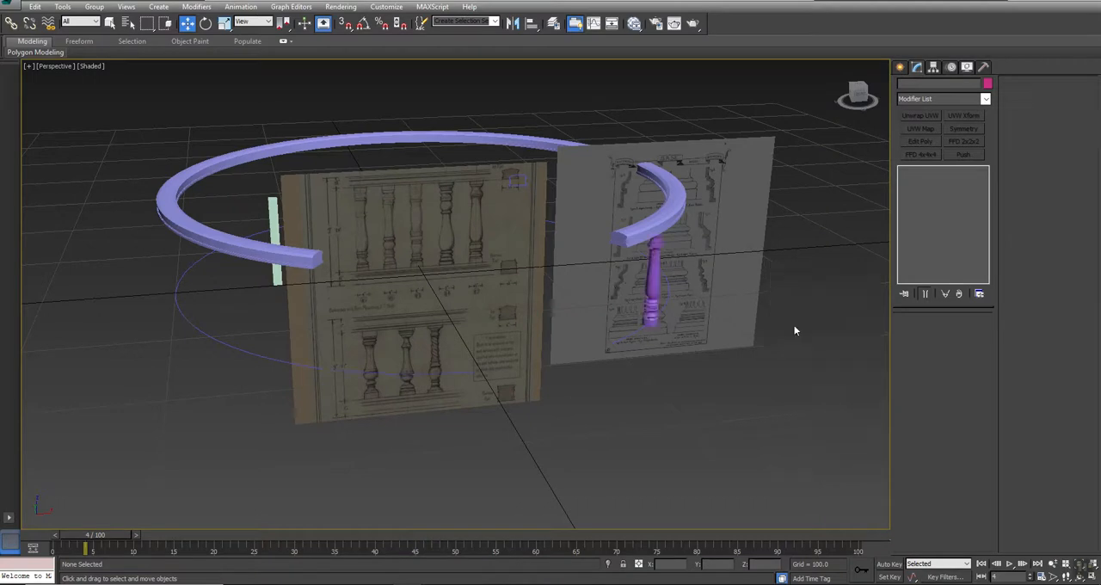
left_click(658, 271)
key("Home")
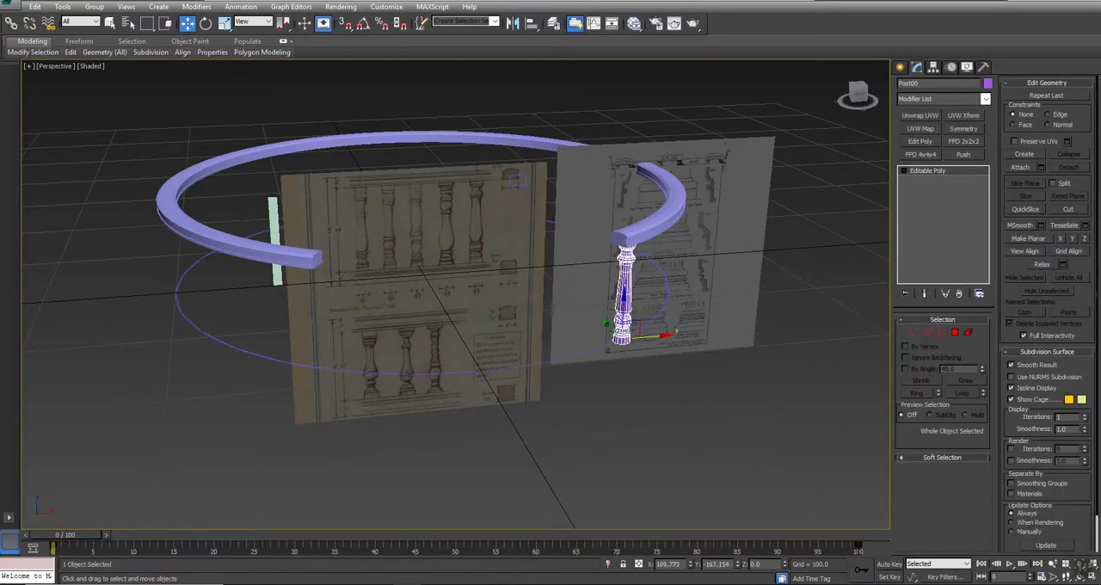
- Snapshot the baluster as 15 instances over frames 0 to 100, and hide the original baluster
left_click(63, 7)
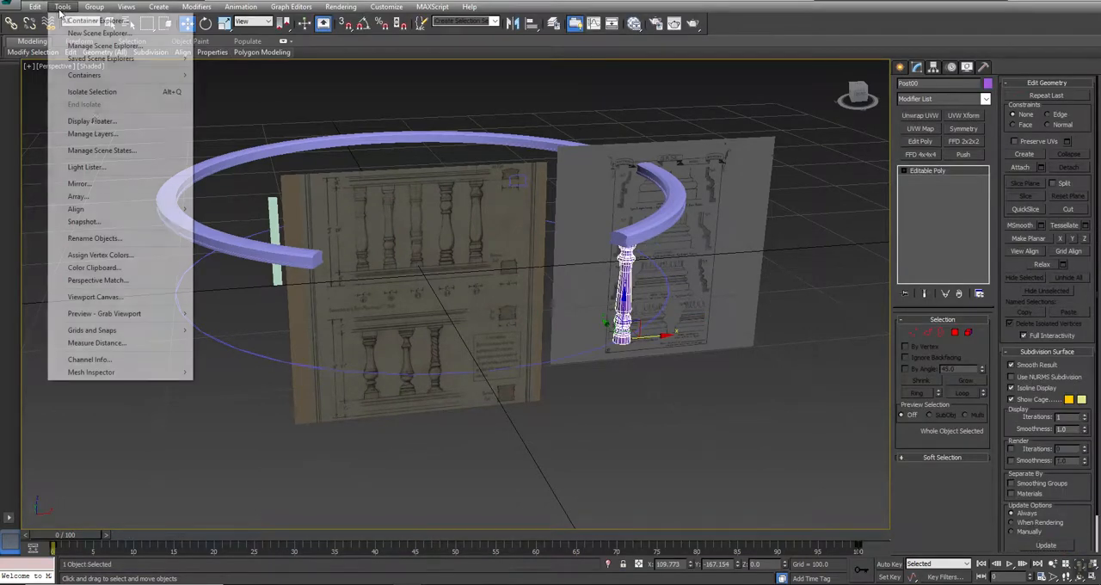
left_click(83, 222)
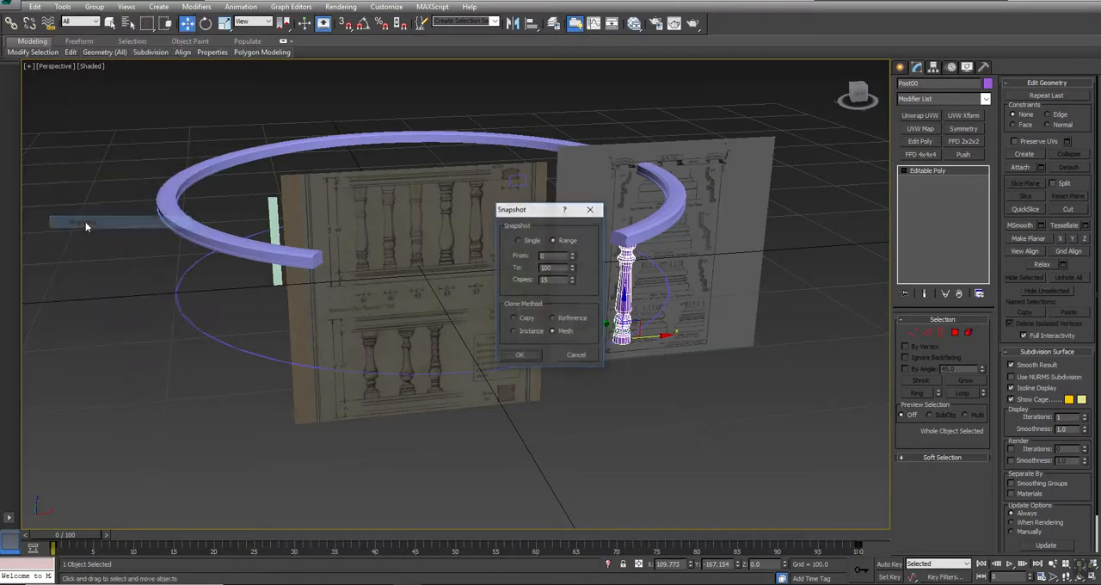
left_click(519, 357)
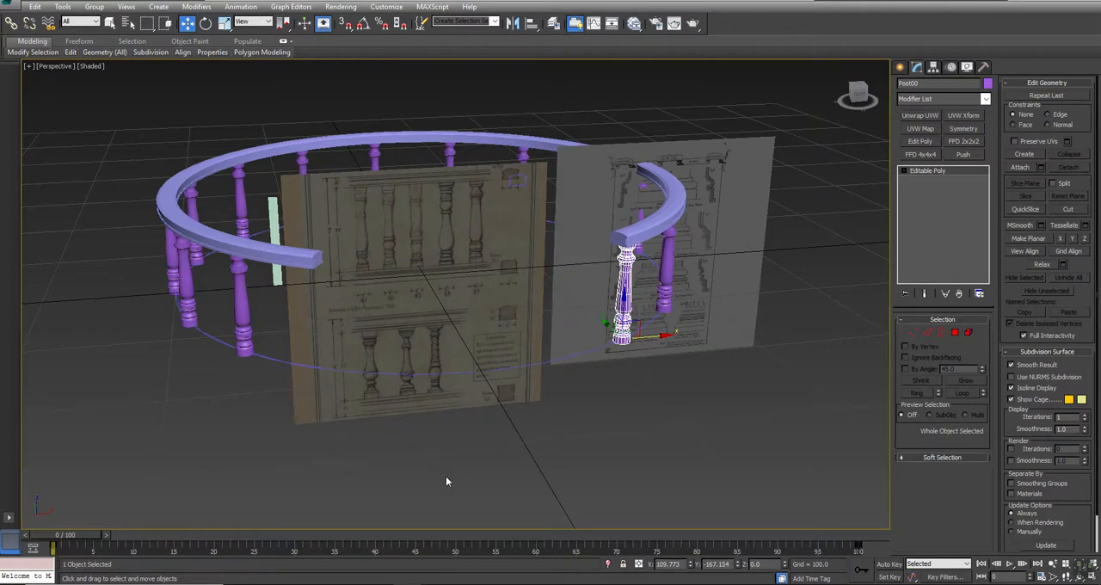
right_click(641, 389)
left_click(679, 352)
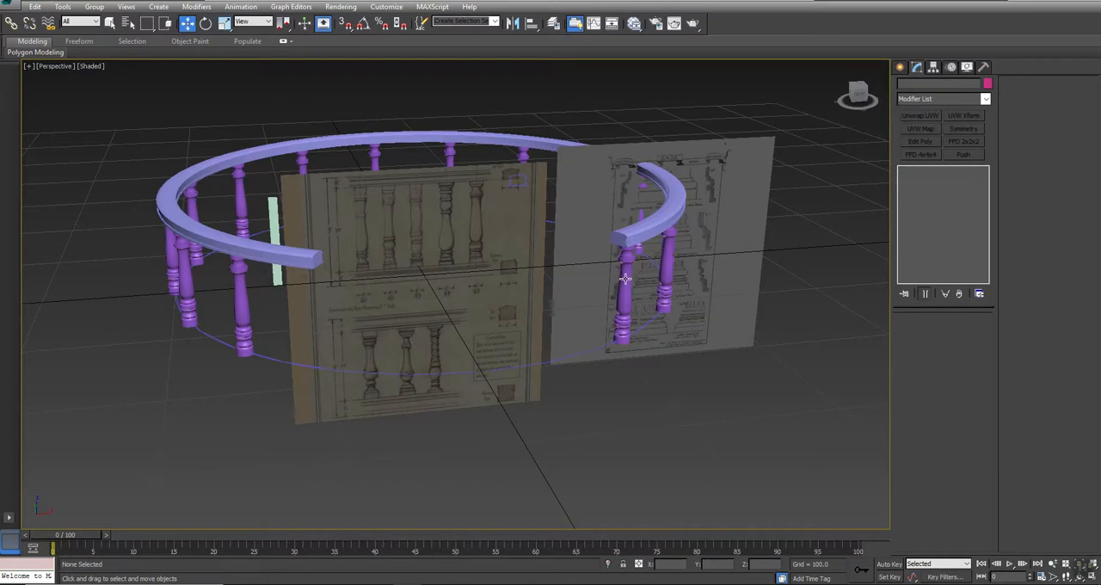
- Select the baluster copy under the rail's open end, try moving it across the opening, and undo the move
left_click(626, 276)
left_click_drag(655, 335, 458, 345)
key("ctrl+z")
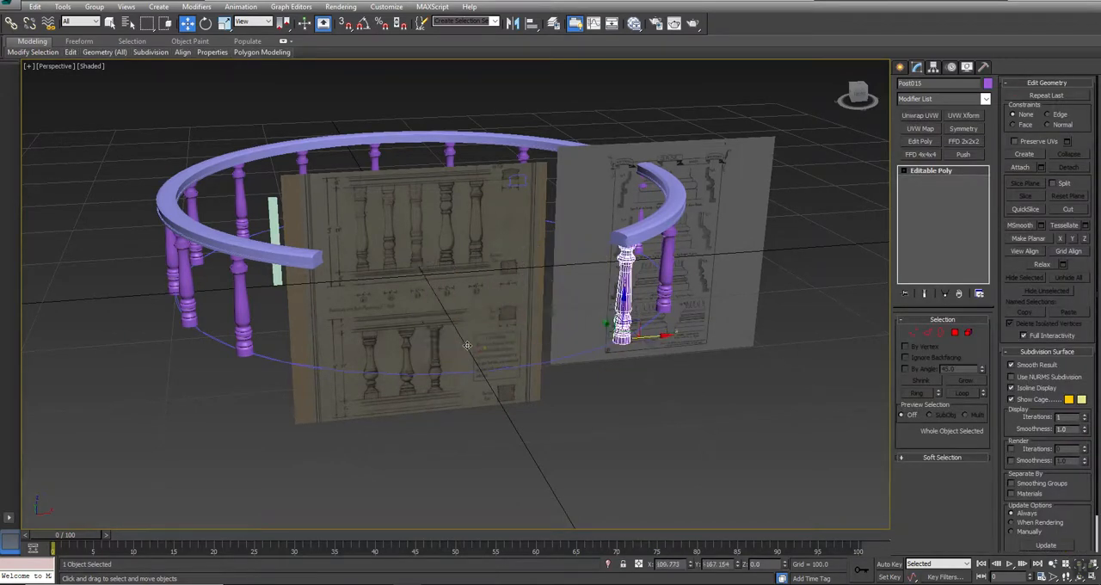
- Open the controller assignment choices for the selected baluster copy's Transform track
left_click(951, 68)
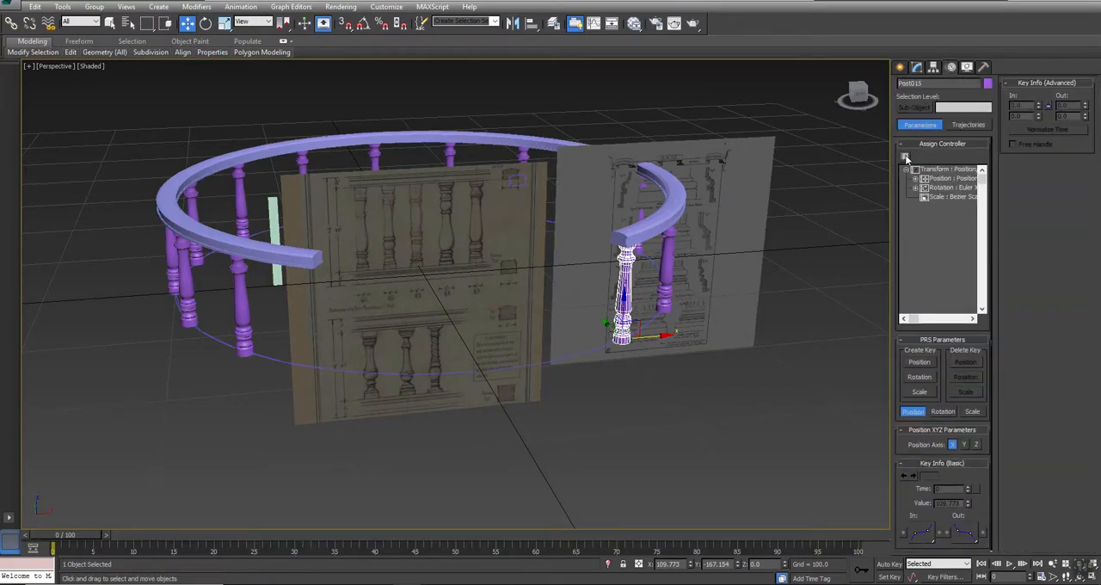
left_click(945, 169)
left_click(904, 156)
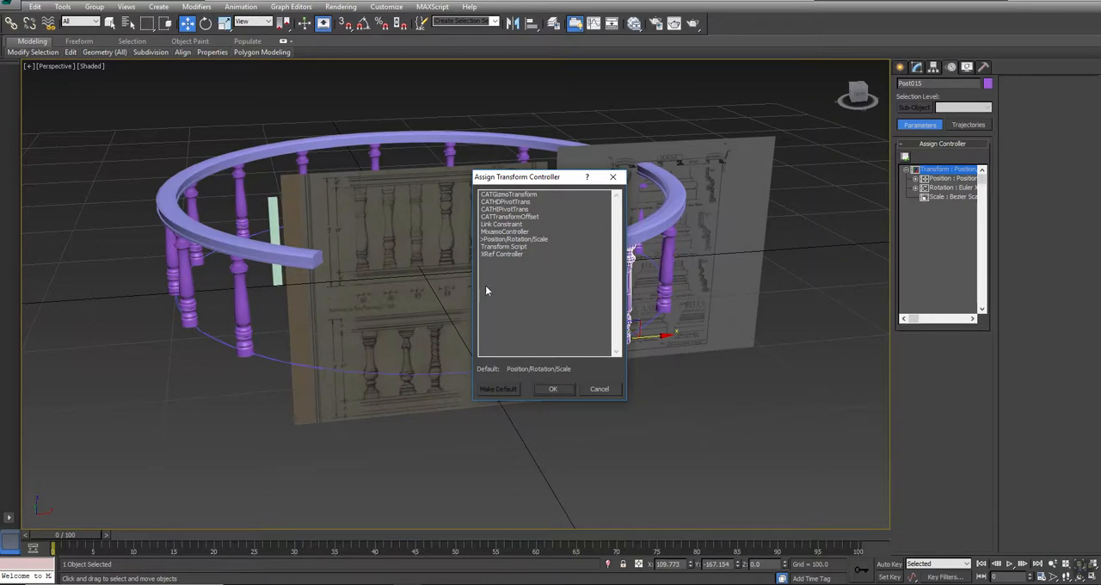
- Cancel the controller assignment, unhide the original baluster, and play its path animation before returning to frame 0
left_click(590, 385)
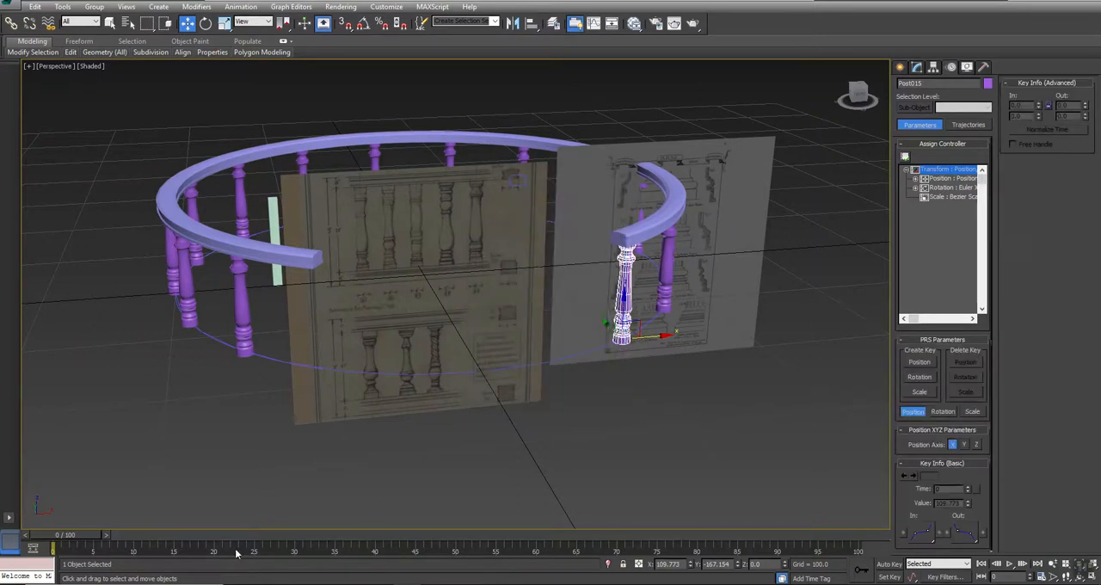
right_click(320, 472)
left_click(350, 425)
left_click(1008, 563)
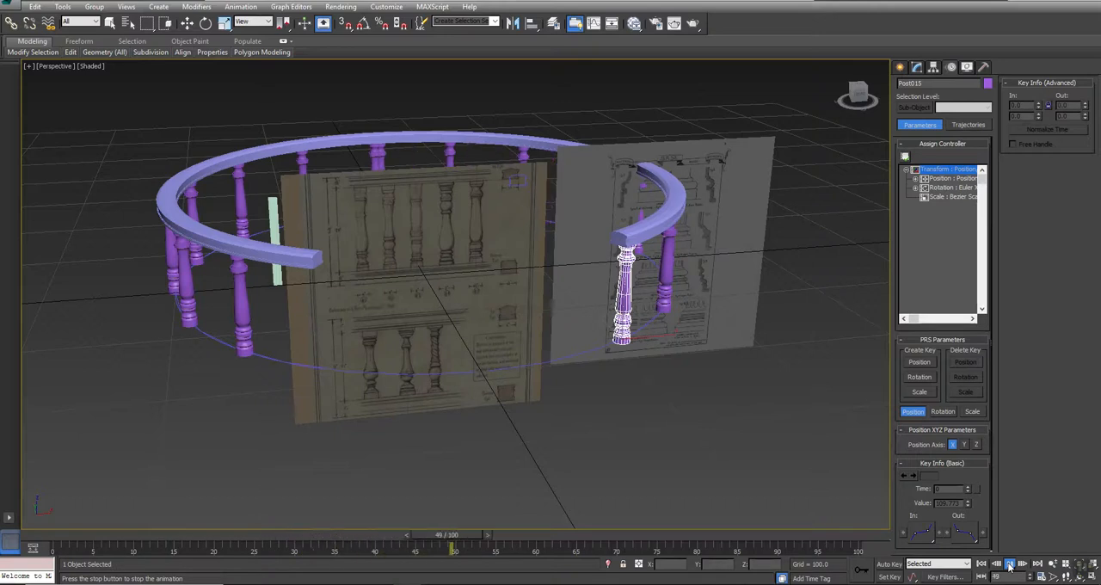
key("w")
left_click_drag(624, 535, 53, 535)
key("w")
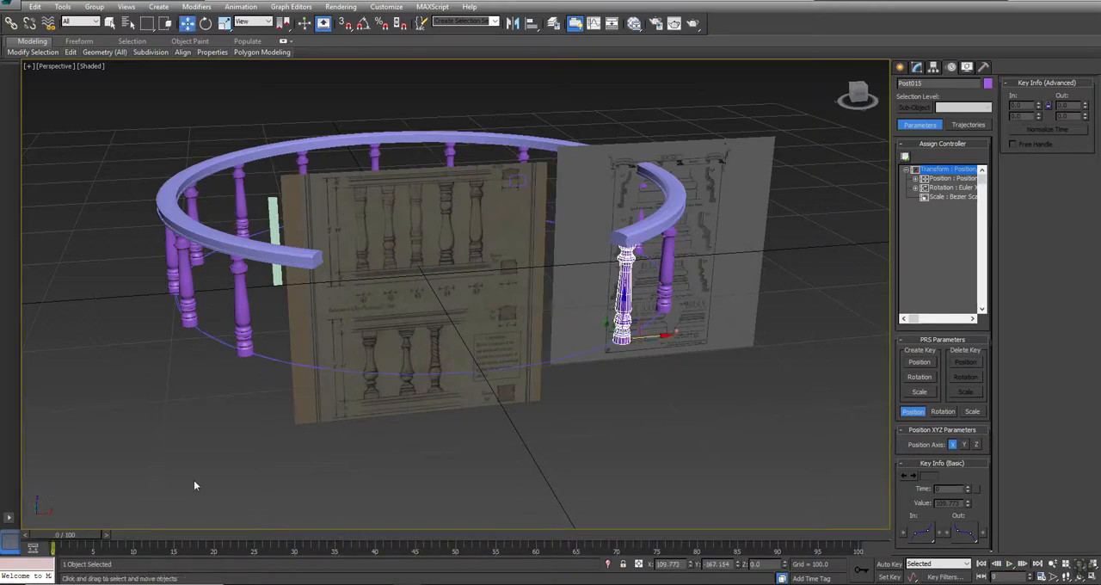
- Hide the selected baluster copy, and clone the one coinciding with it as a single instance under the rail's opposite open end
right_click(752, 444)
left_click(765, 402)
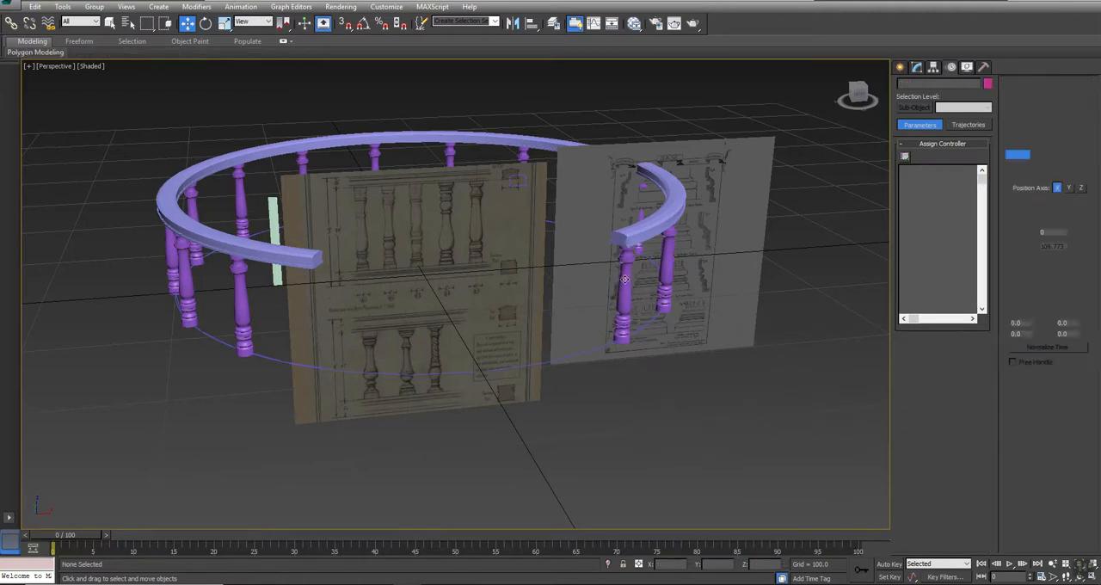
left_click(624, 279)
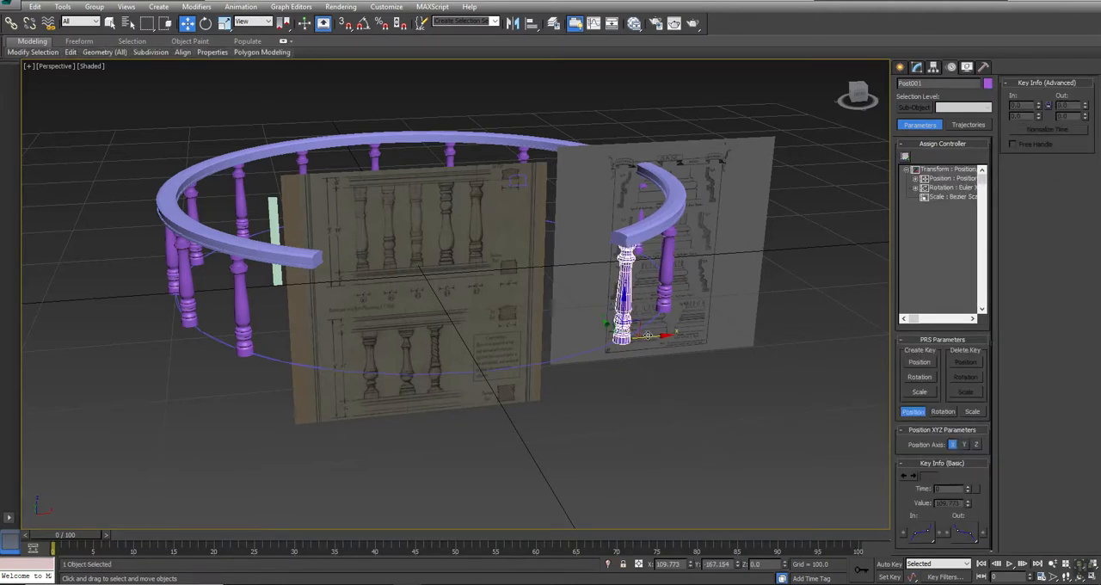
left_click_drag(653, 335, 339, 337, "shift")
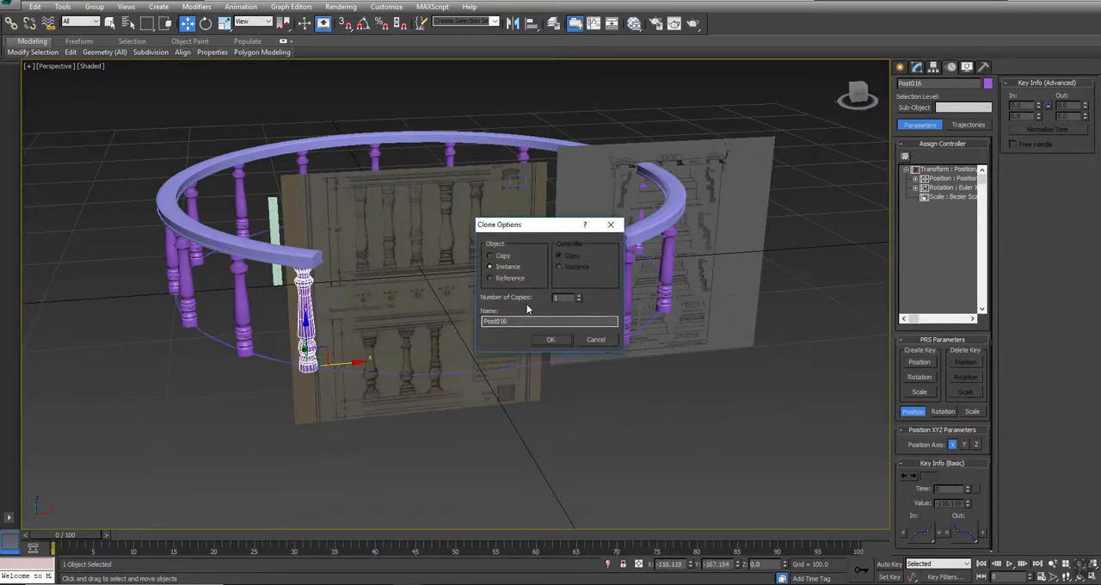
left_click(547, 339)
- In the Top view, nudge the new baluster slightly along X toward the rail's open end, and deselect it
left_click(916, 67)
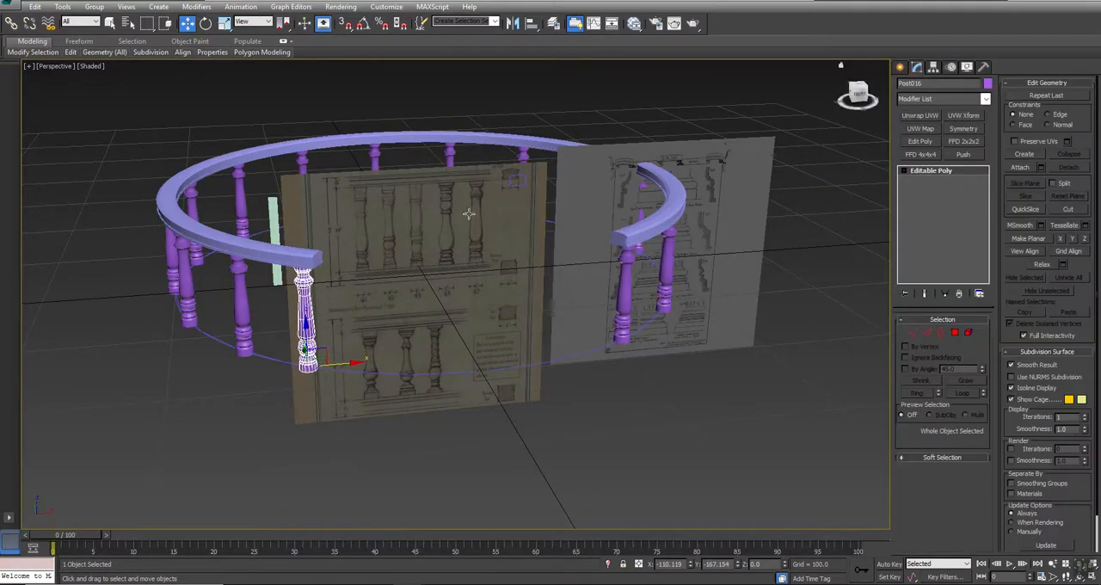
key("alt+w")
key("alt+w")
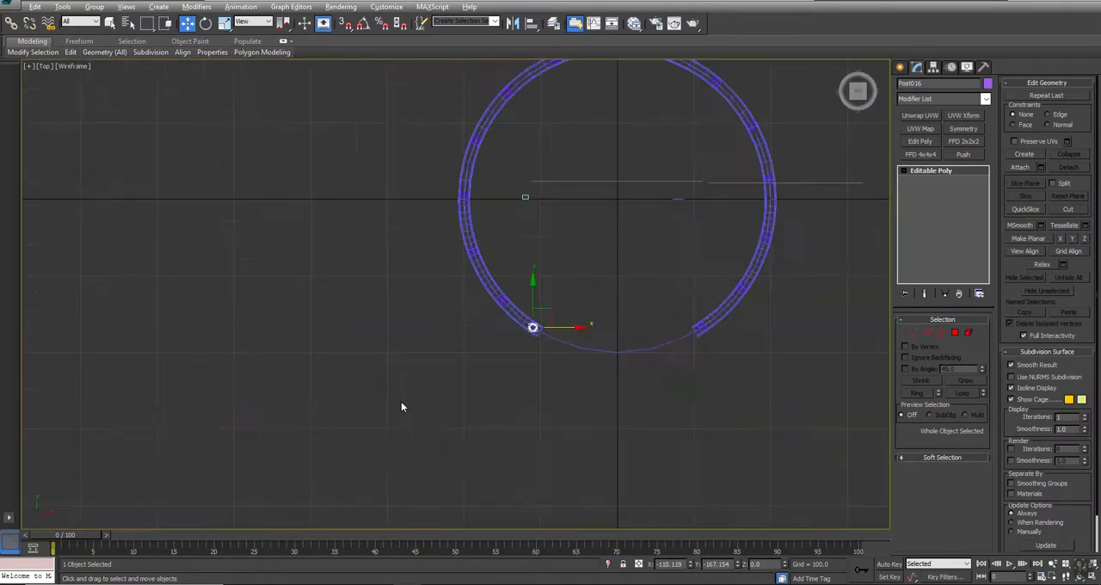
key("z")
middle_click_drag(445, 342, 421, 307)
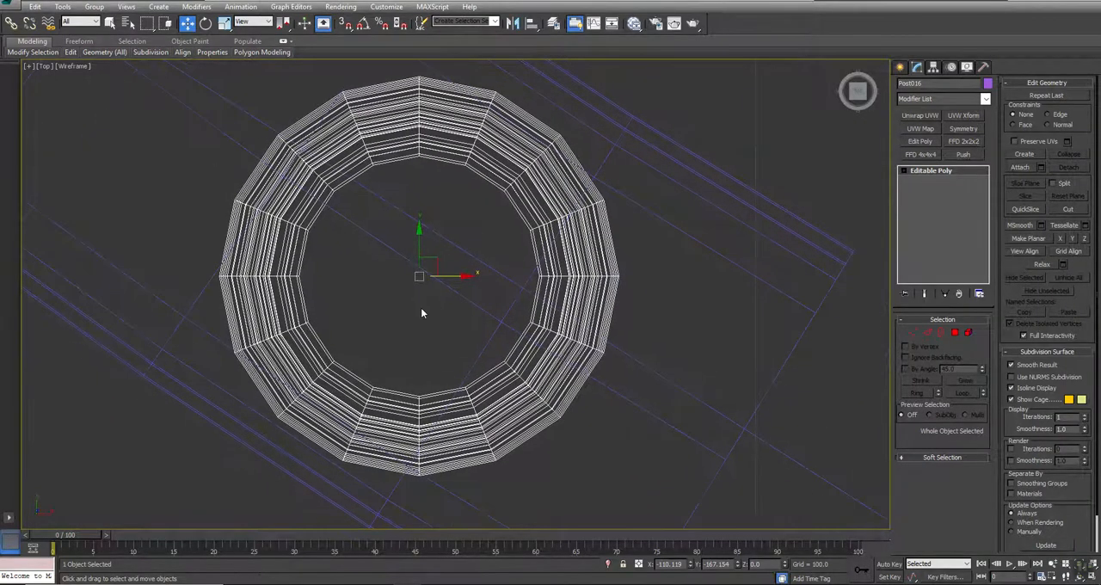
scroll(421, 307, "down", 1)
left_click_drag(454, 289, 455, 289)
scroll(455, 289, "down", 1)
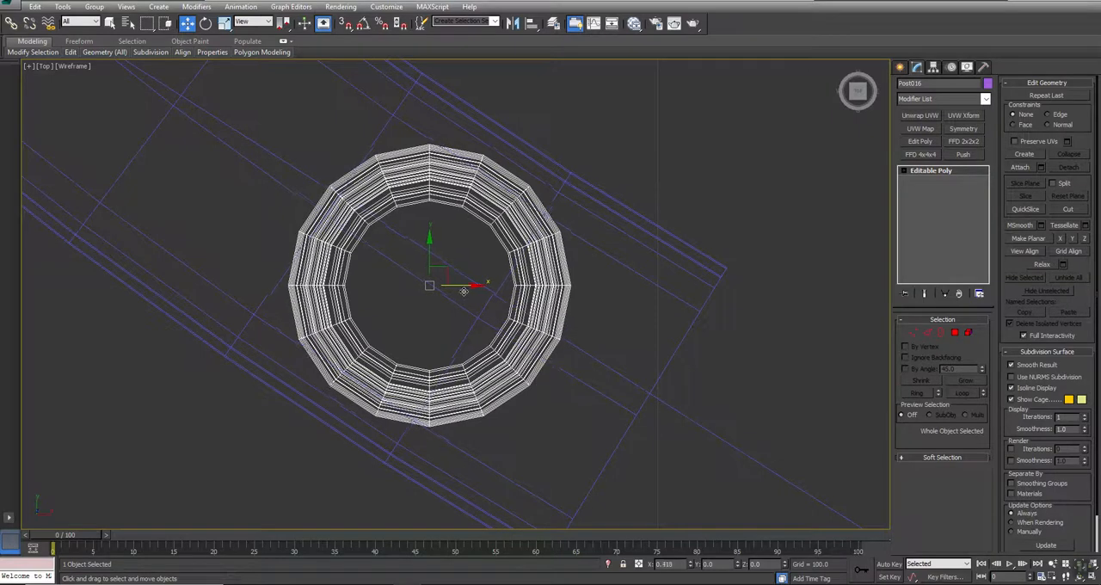
scroll(473, 296, "down", 2)
scroll(474, 296, "down", 3)
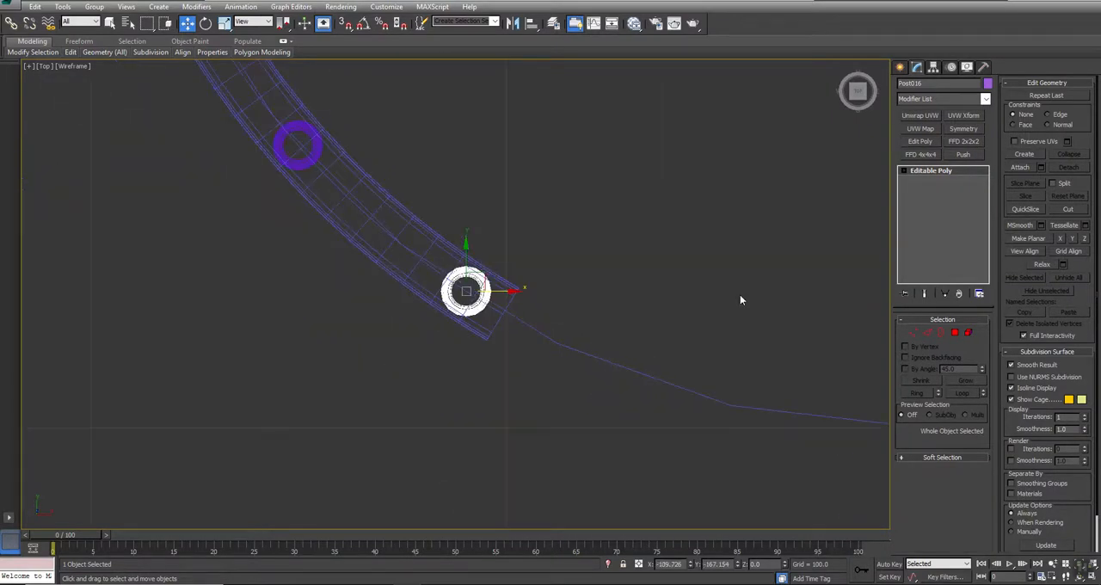
left_click(739, 294)
- Examine the completed baluster arrangement in perspective and the base moulding profiles on the reference sheet in the Front view
key("alt+w")
right_click(686, 378)
key("alt+w")
key("ctrl+r")
left_click_drag(422, 347, 442, 361)
key("w")
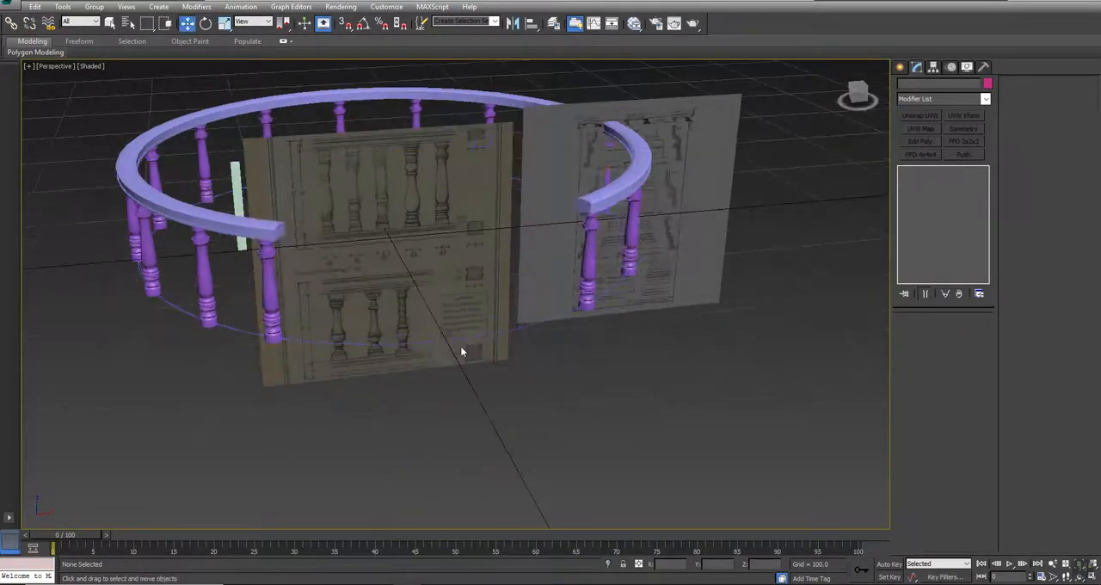
key("alt+w")
middle_click_drag(829, 200, 716, 131)
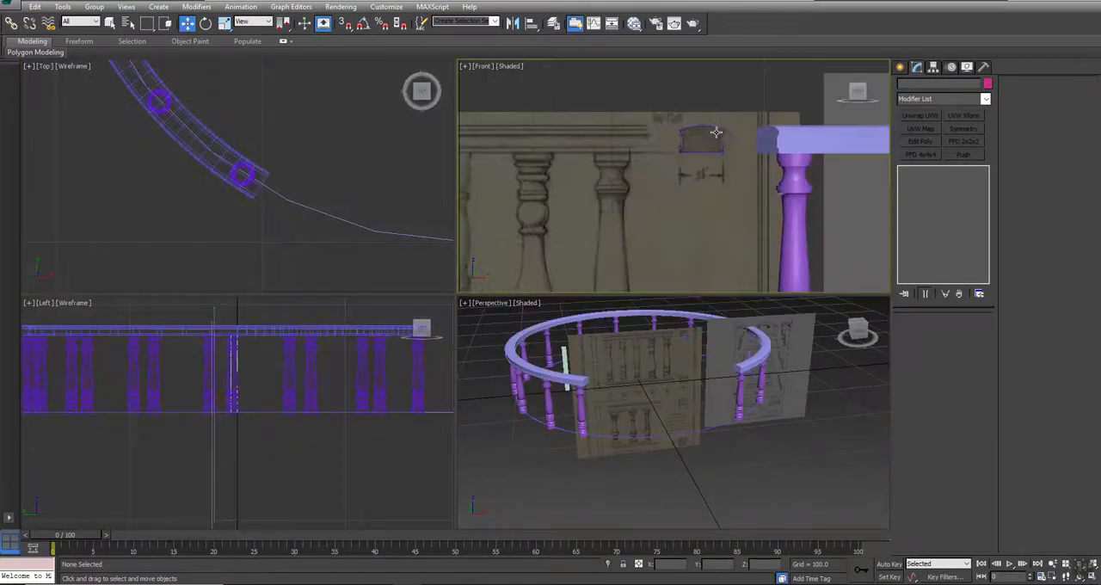
key("alt+w")
scroll(728, 284, "down", 8)
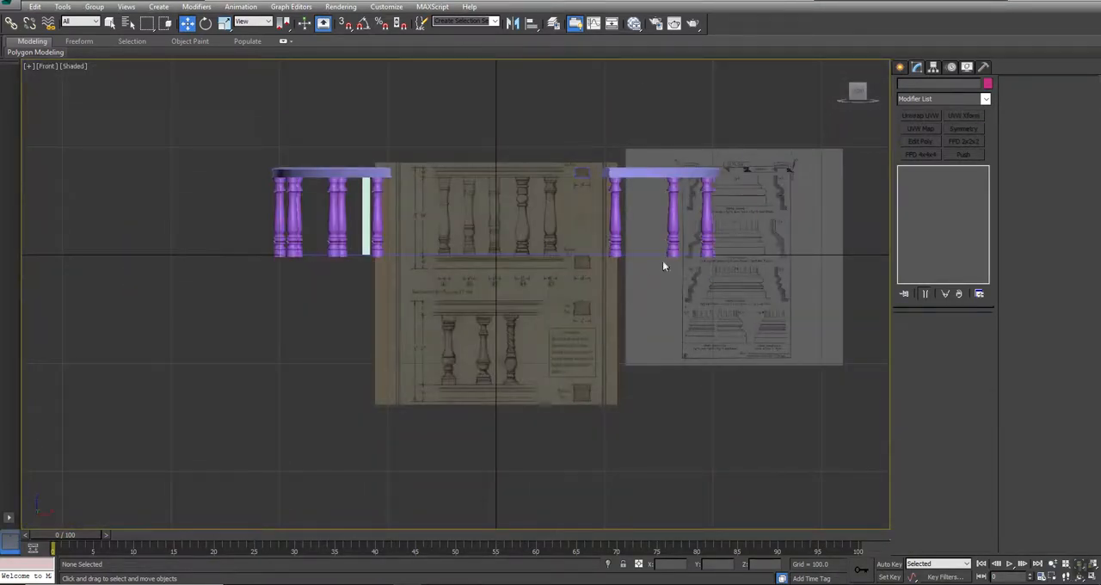
middle_click_drag(792, 266, 614, 254)
scroll(608, 172, "up", 5)
mouse_move(565, 364)
middle_mouse_down()
mouse_move(587, 330)
mouse_move(600, 78)
middle_mouse_up()
middle_click_drag(595, 156, 597, 294)
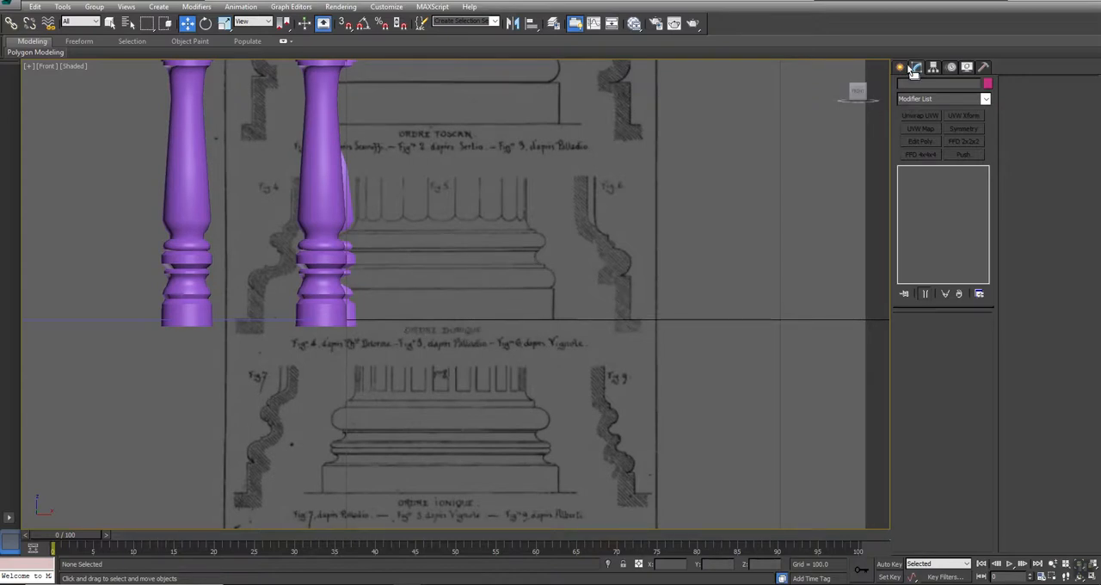
- Draw three rectangles over the Fig. 6 base profile, two overlapping at its upper steps and a larger one at the plinth
left_click(899, 67)
left_click(916, 85)
scroll(577, 231, "up", 5)
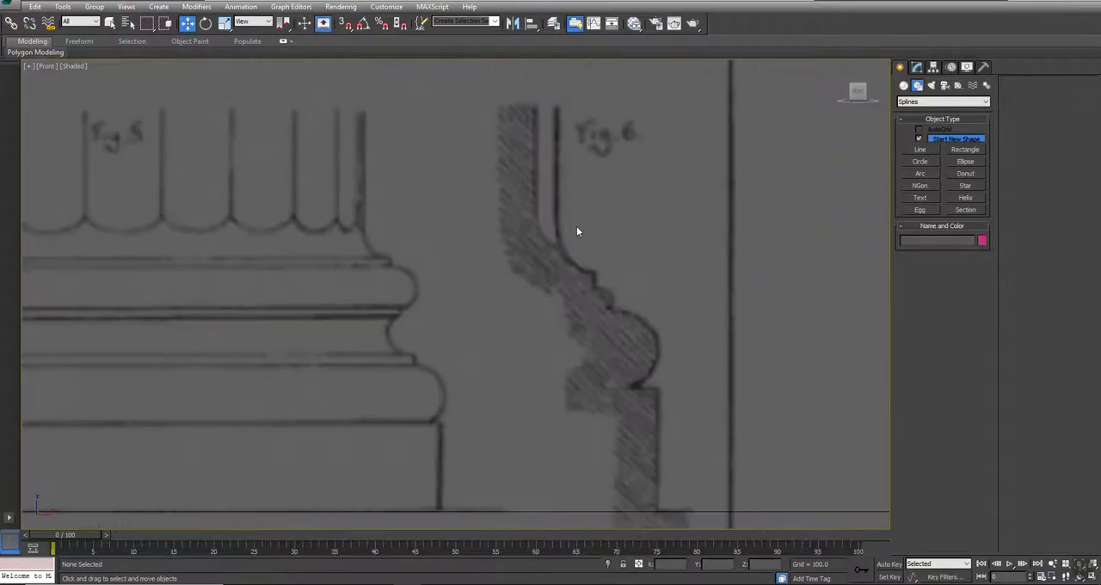
left_click(916, 151)
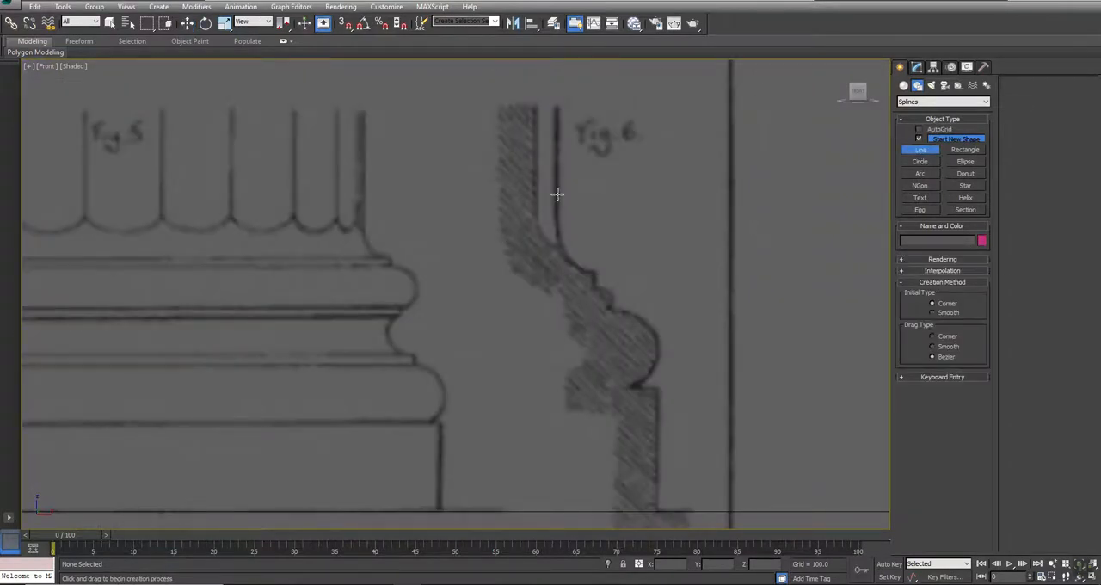
left_click(963, 150)
left_click_drag(560, 245, 437, 293)
left_click_drag(593, 272, 454, 331)
middle_click_drag(602, 420, 657, 191)
left_click_drag(657, 191, 453, 340)
middle_click_drag(528, 216, 555, 386)
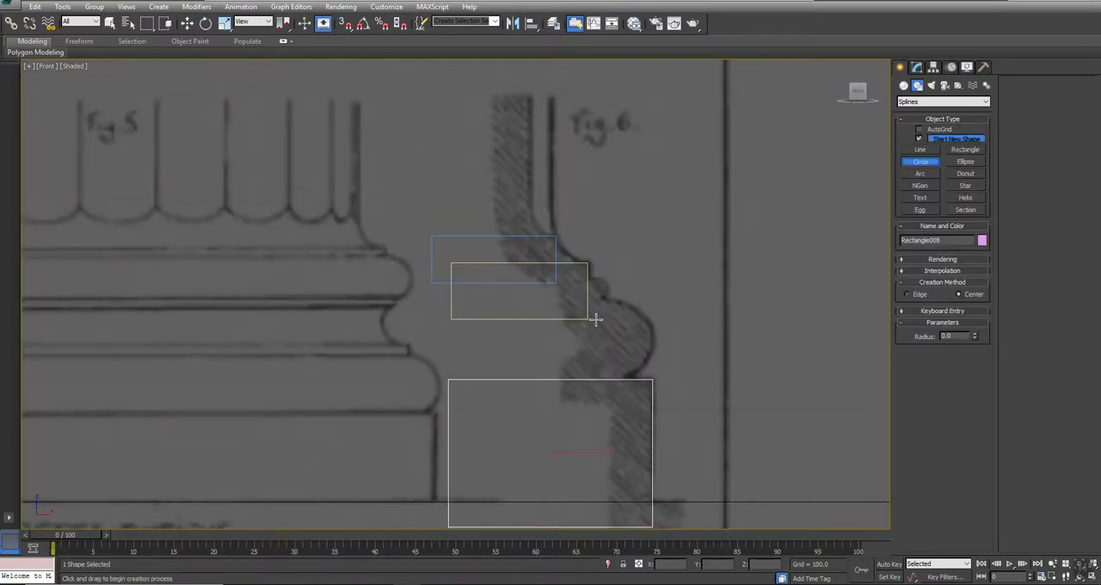
key("w")
- Trace the concave curve at the top of the Fig. 6 profile with a line and close the spline
left_click(919, 149)
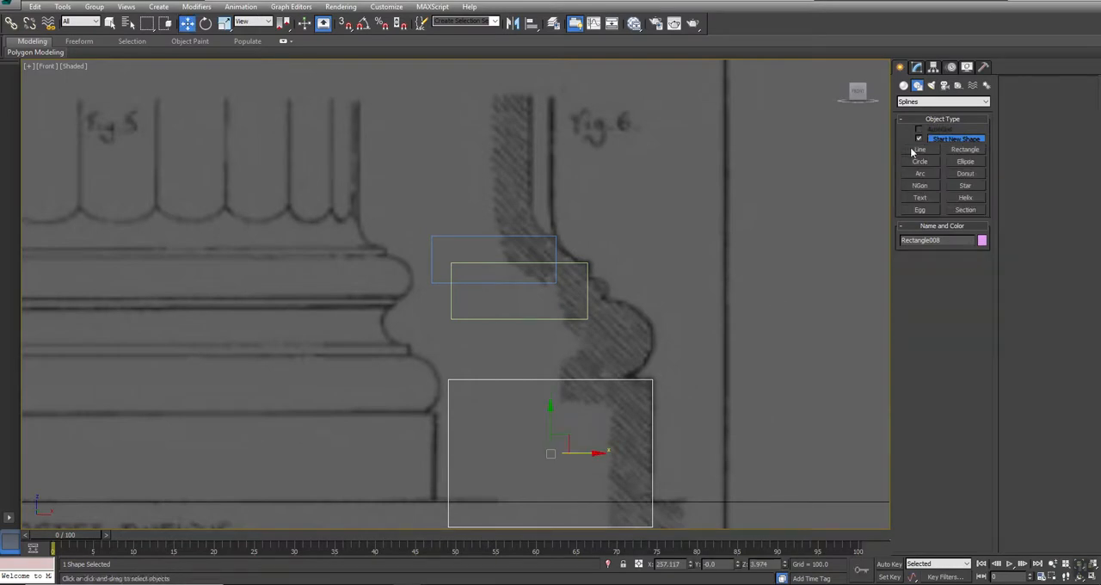
scroll(572, 251, "up", 4)
left_click(534, 225)
left_click(555, 246)
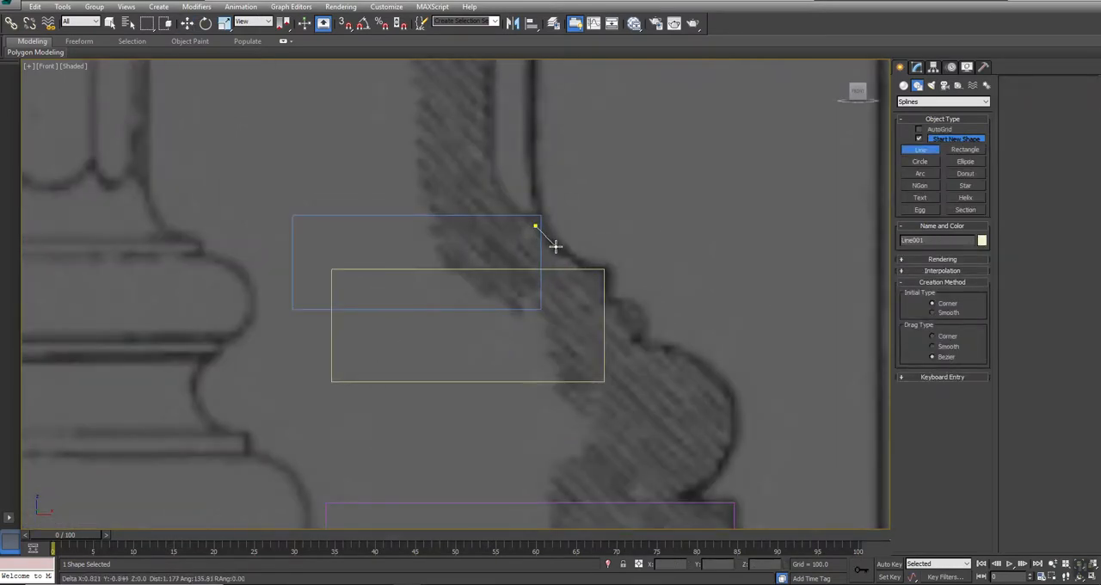
left_click(595, 273)
left_click(466, 298)
left_click_drag(483, 228, 558, 220)
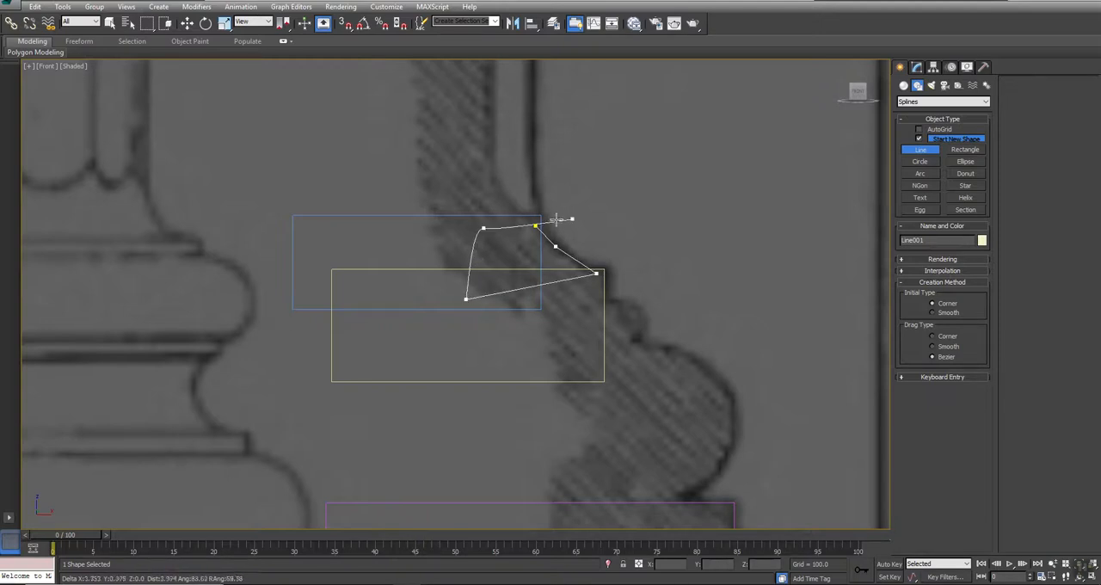
left_click(535, 227)
left_click(532, 324)
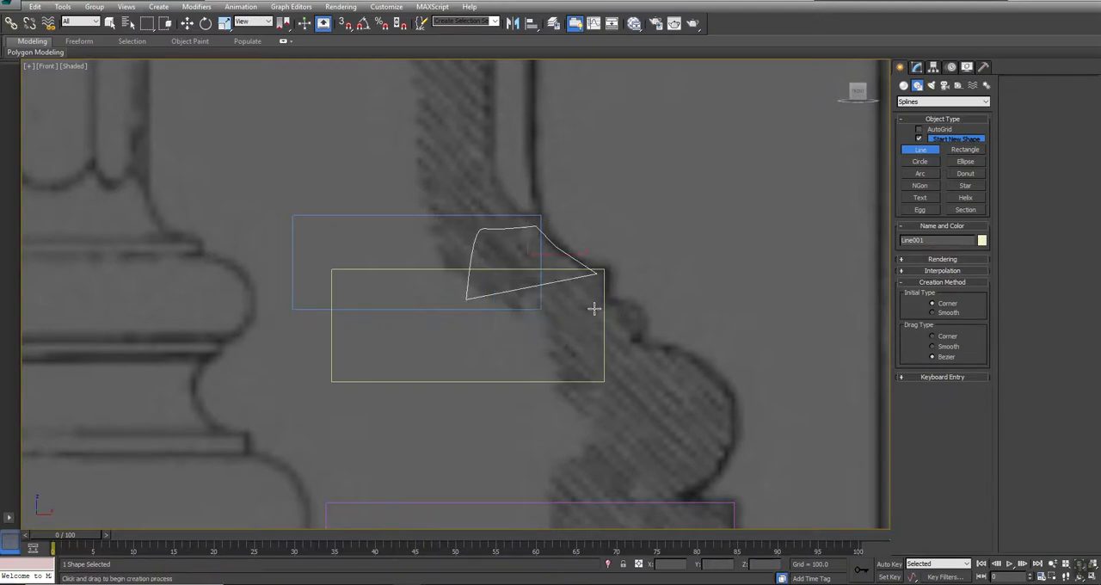
- Trace the small bead and large rounded moulding of Fig. 6 with a second line, closing it into one spline
left_click(587, 300)
left_click(629, 299)
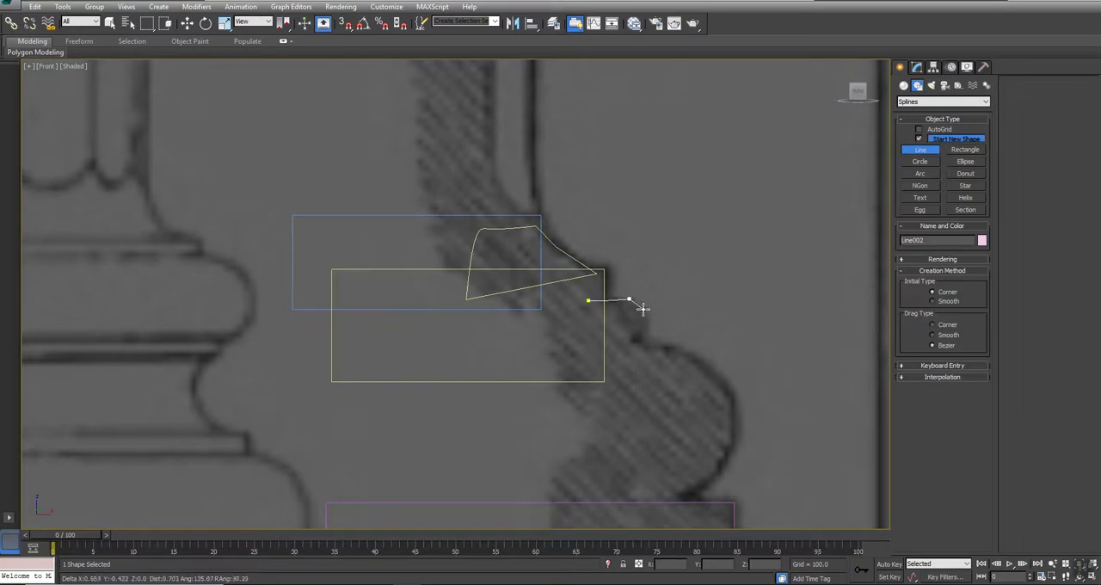
left_click(643, 308)
left_click(645, 320)
left_click(646, 343)
left_click(679, 350)
left_click(712, 369)
left_click(735, 396)
left_click(736, 433)
left_click(723, 461)
left_click(696, 490)
left_click(668, 506)
middle_click_drag(570, 522, 490, 413)
left_click(491, 415)
left_click(464, 334)
left_click(474, 219)
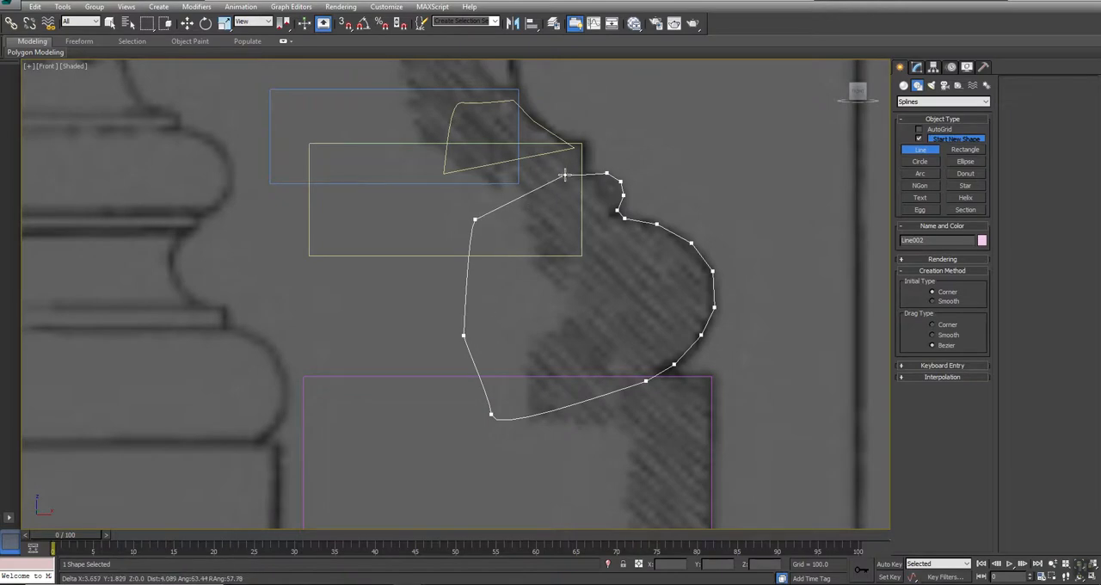
left_click(564, 175)
left_click(531, 323)
key("w")
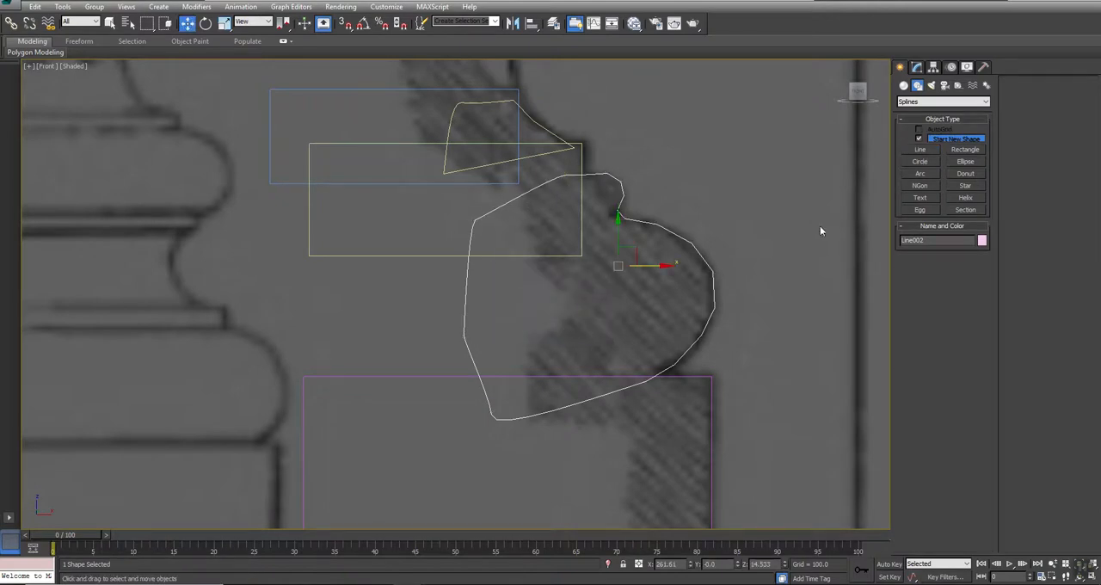
- Attach the three rectangles and the concave-curve spline to the rounded moulding line, forming a single shape
left_click(917, 66)
left_click(1023, 143)
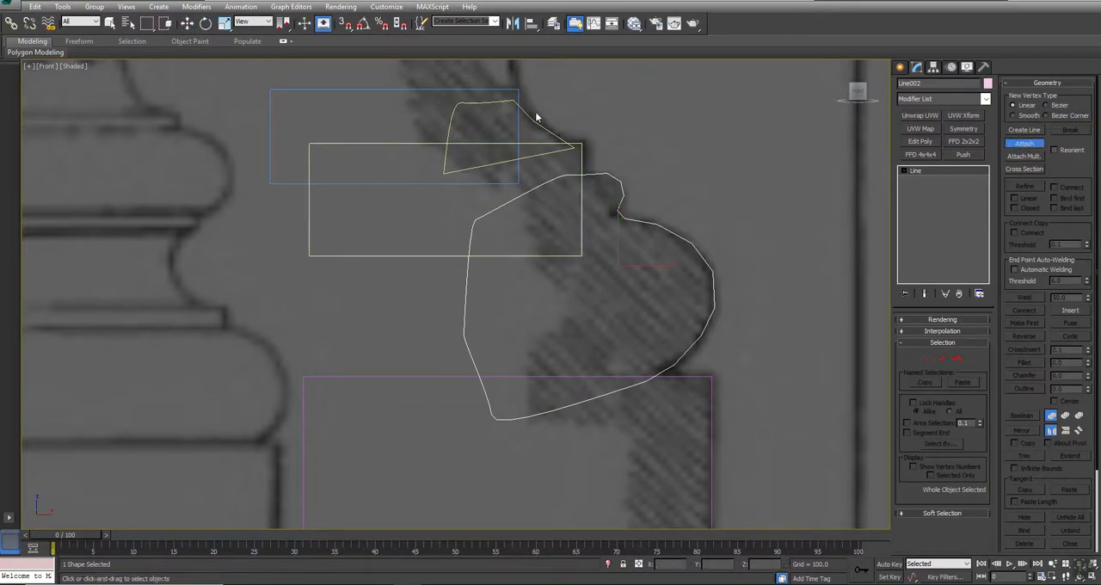
left_click(518, 91)
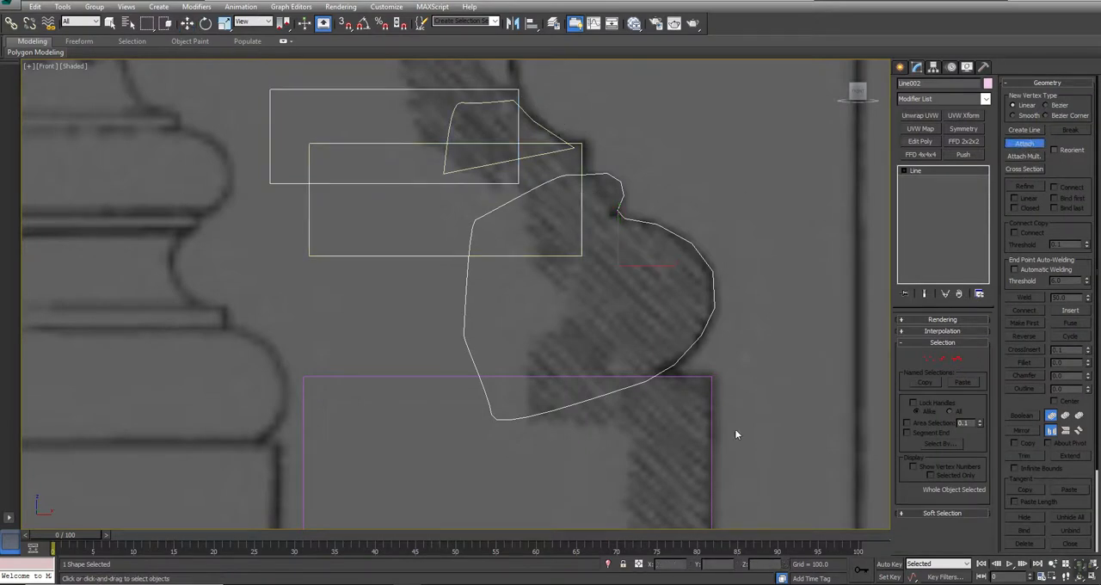
left_click(710, 387)
scroll(740, 330, "down", 5)
right_click(727, 296)
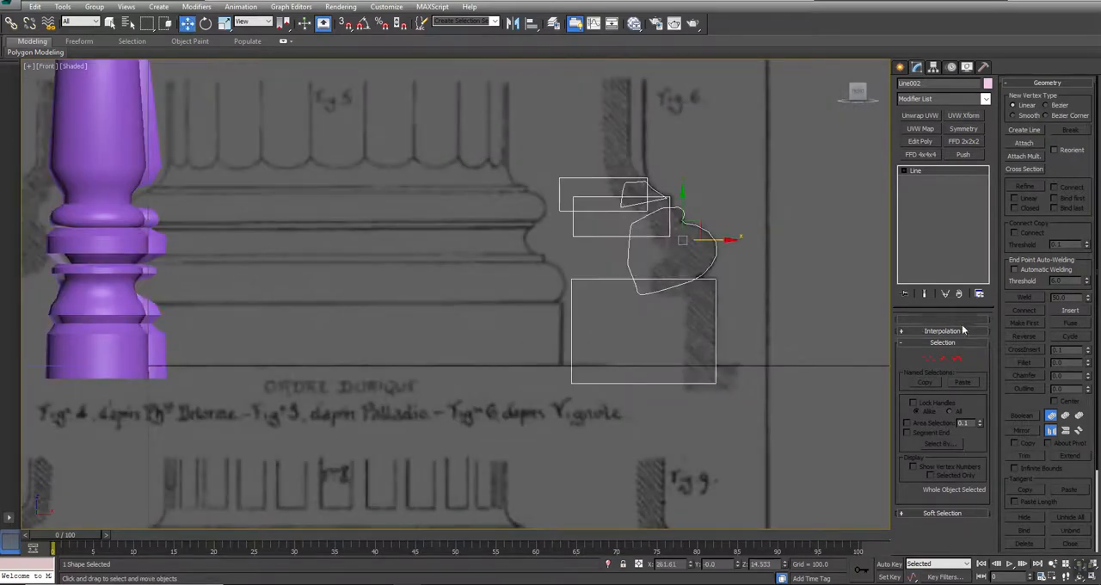
- Merge the attached splines into one outline with Boolean Union, starting from the plinth rectangle
left_click(957, 359)
left_click(715, 366)
left_click(1032, 416)
left_click(715, 240)
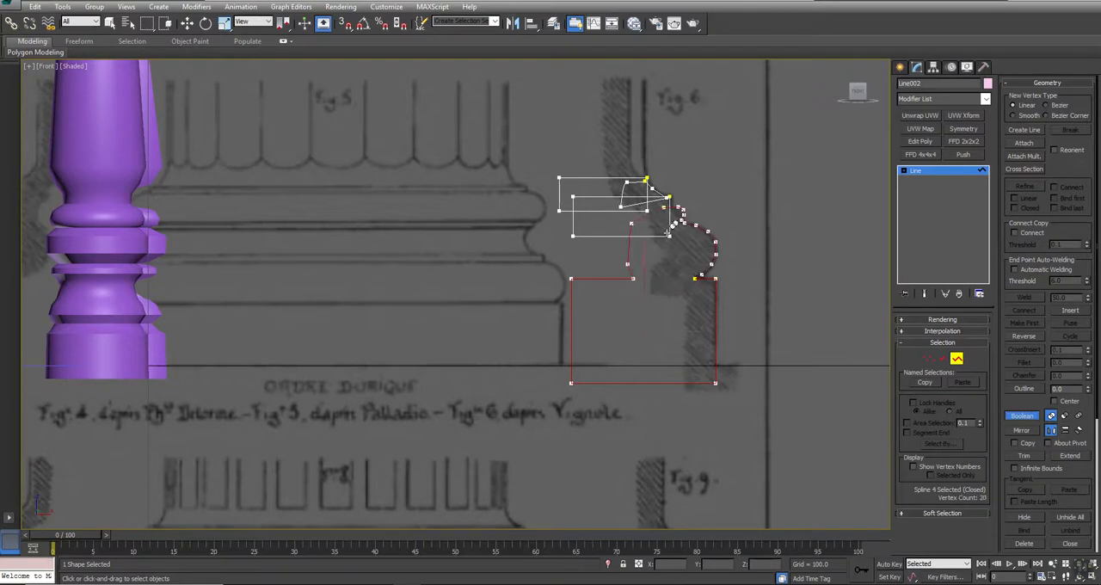
left_click(660, 234)
left_click(629, 211)
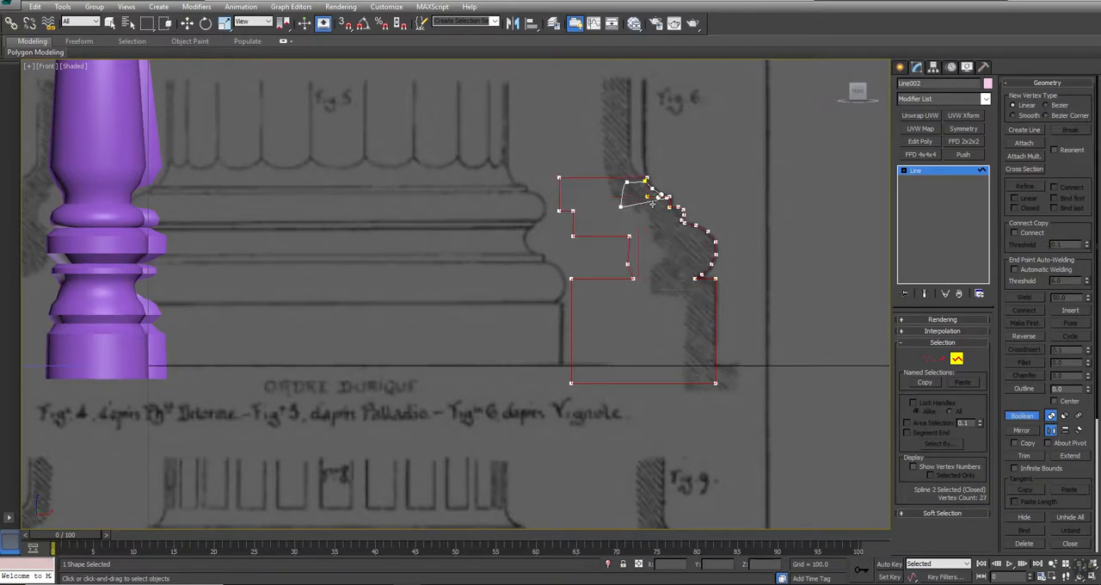
left_click(652, 202)
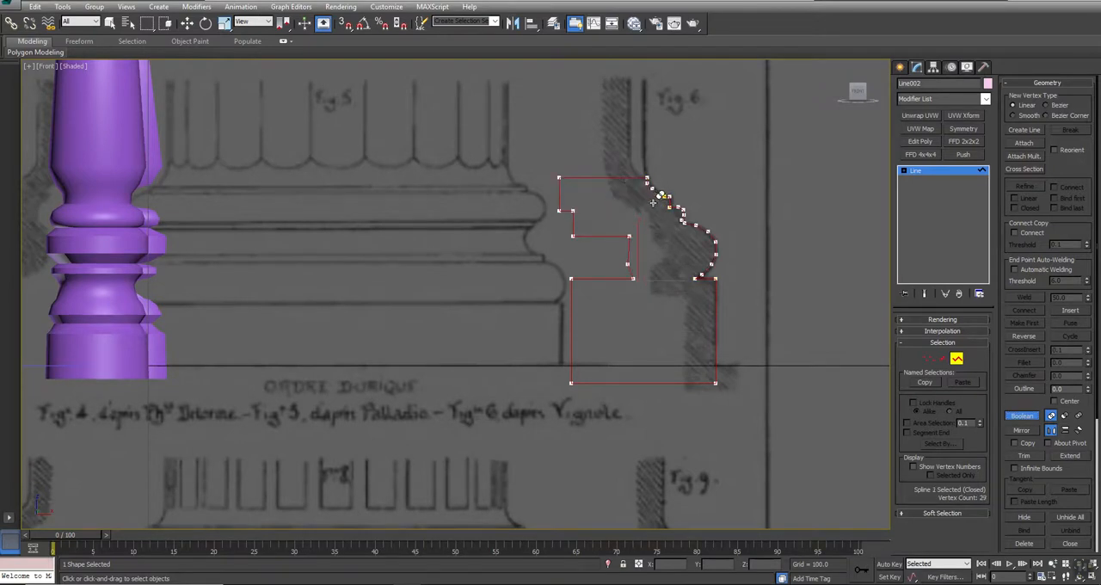
- Delete the merged outline's inner side segments and bottom segment to leave an open moulding profile
left_click(943, 359)
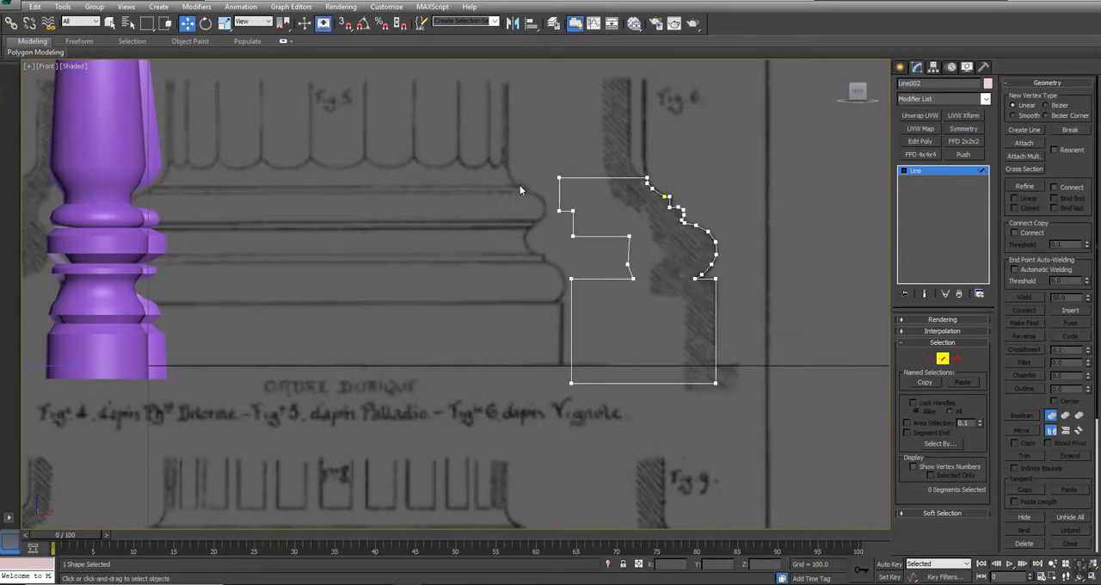
left_click_drag(618, 348, 618, 349)
key("Delete")
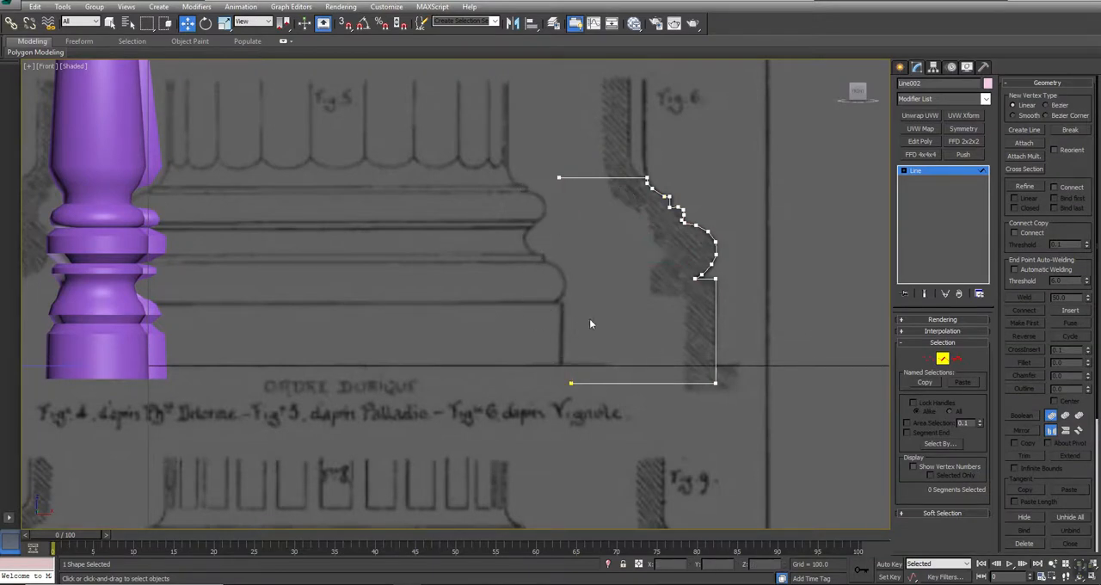
scroll(585, 327, "down", 2)
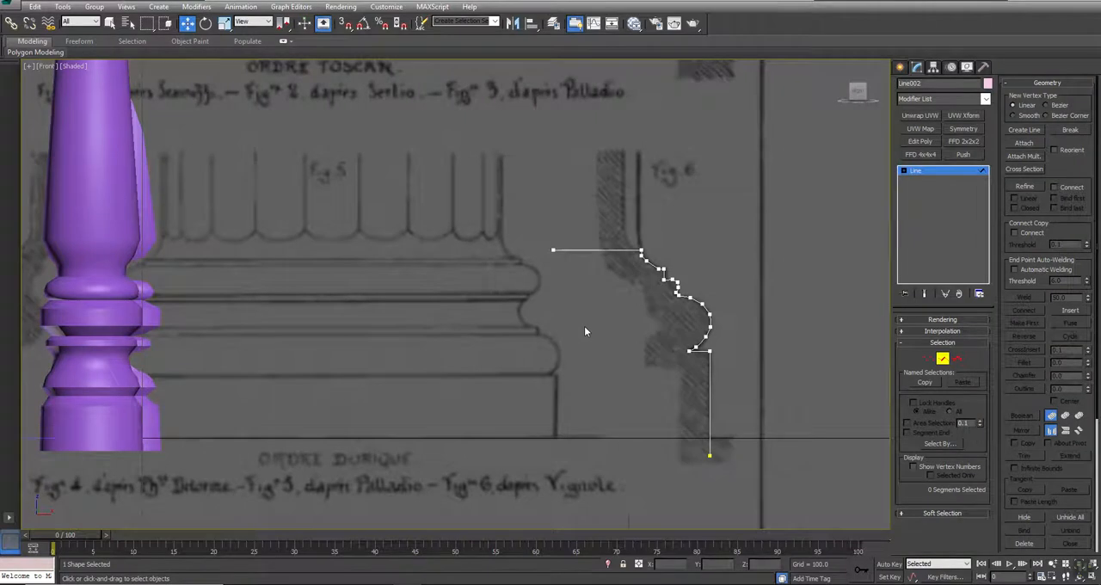
scroll(584, 328, "down", 4)
middle_click_drag(583, 326, 697, 255)
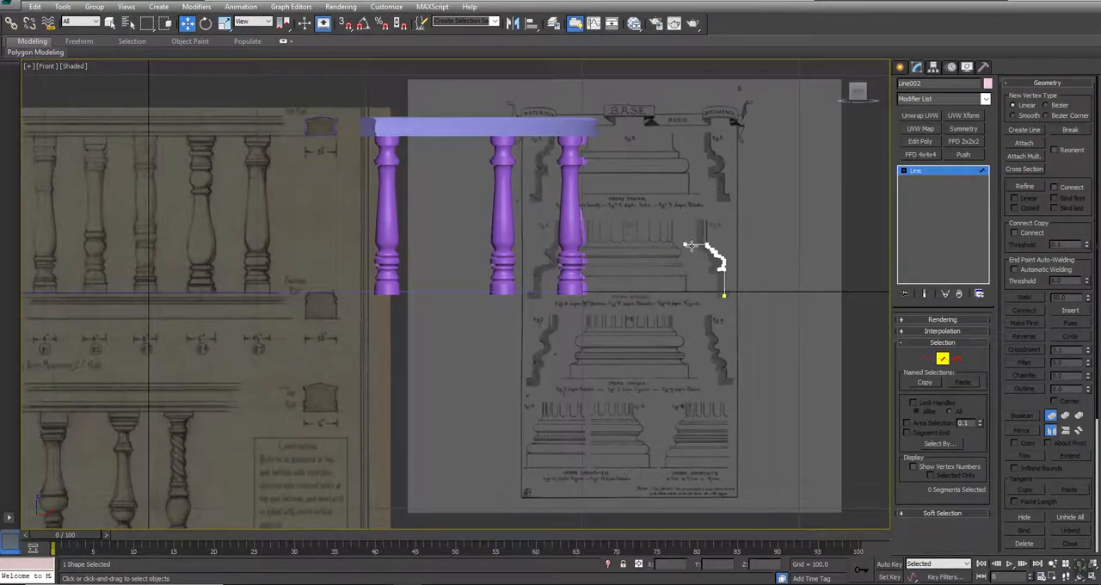
scroll(724, 276, "up", 5)
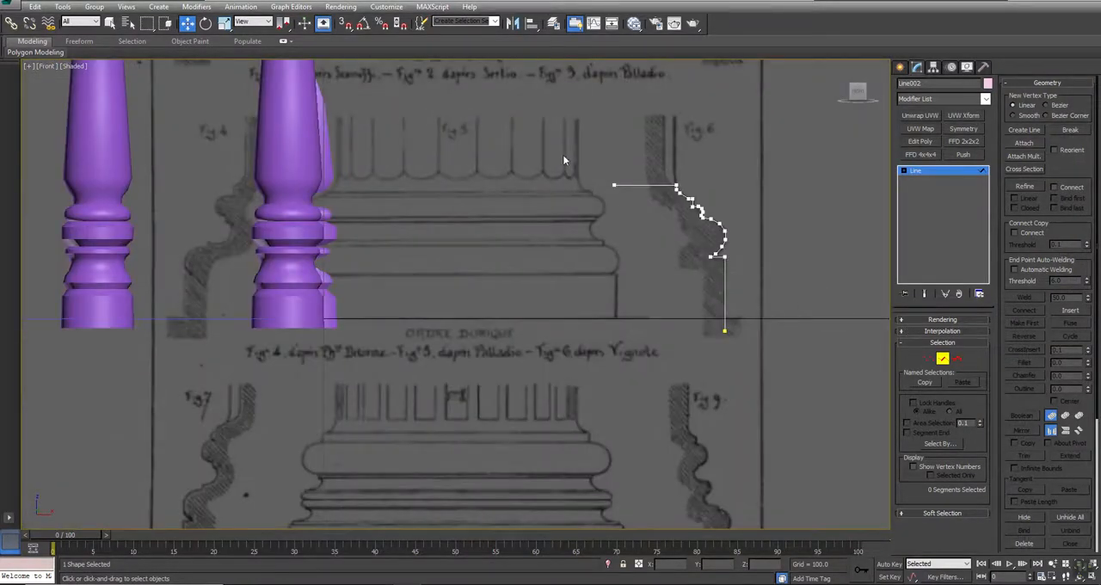
- Convert all vertices of the traced moulding profile to Corner points and return to the whole-object level
key("1")
left_click_drag(558, 155, 771, 358)
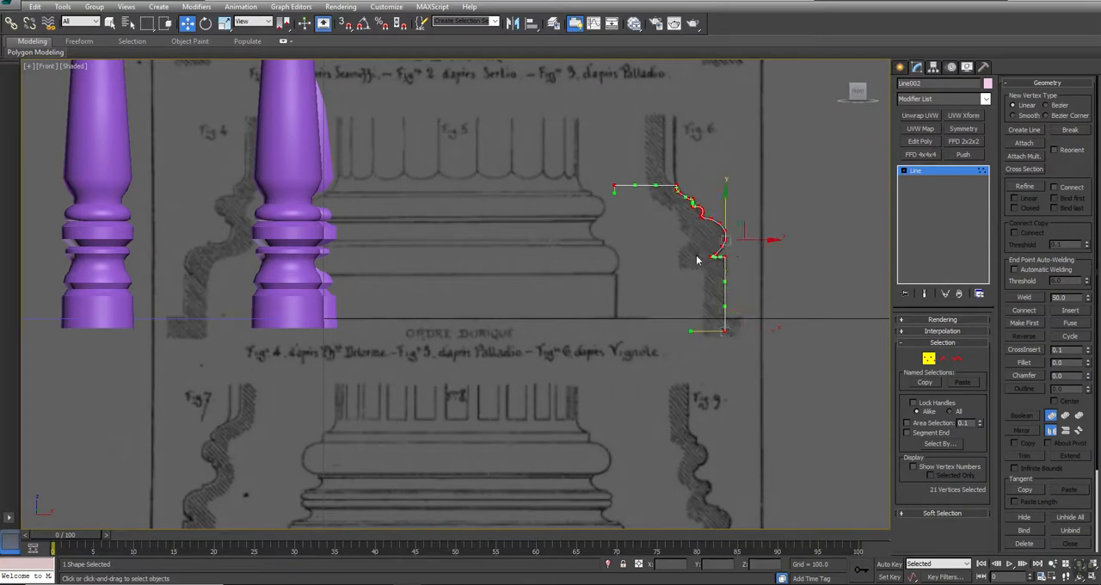
scroll(695, 253, "up", 3)
right_click(758, 250)
left_click(744, 175)
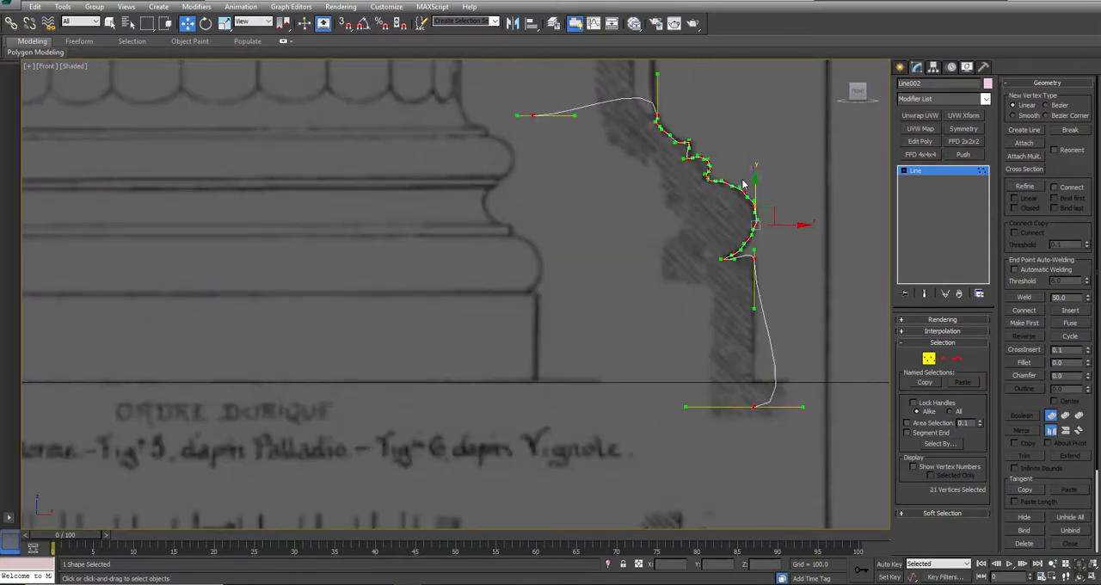
right_click(739, 179)
left_click(721, 111)
left_click(581, 257)
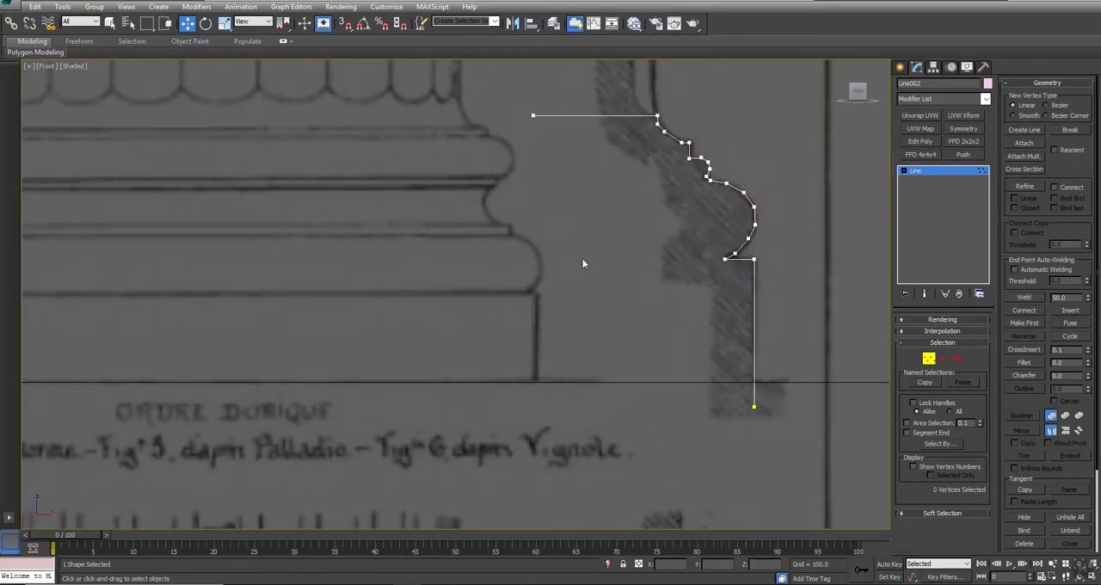
scroll(588, 306, "down", 6)
right_click(568, 306)
left_click(548, 293)
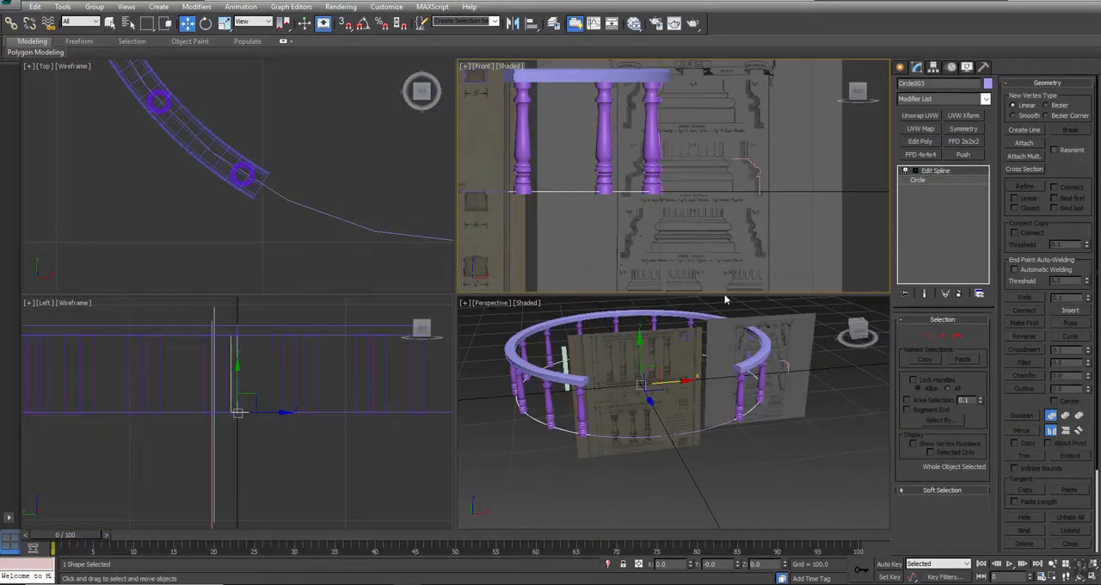
- Move the full circle below the balustrade and hide the open arc path running under the balusters
middle_click_drag(689, 384, 709, 366)
key("alt+w")
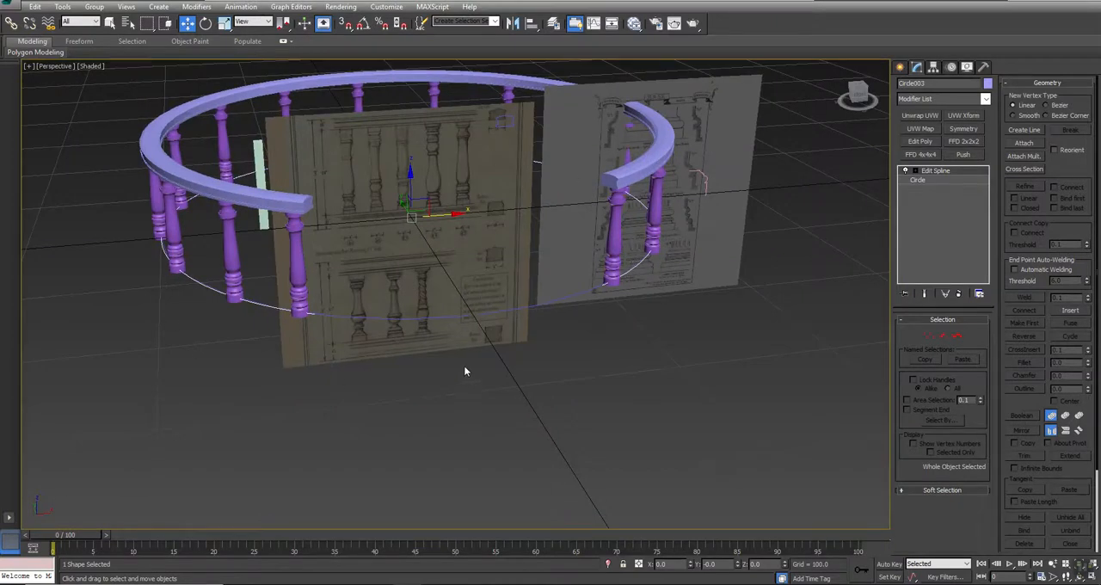
left_click(501, 311)
left_click_drag(412, 186, 394, 346)
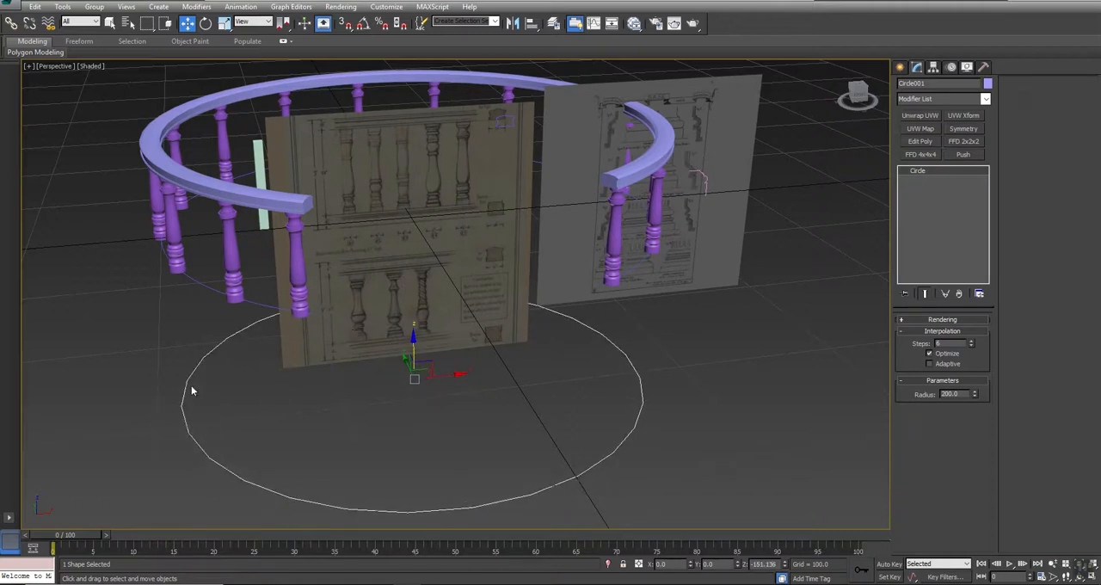
left_click(266, 303)
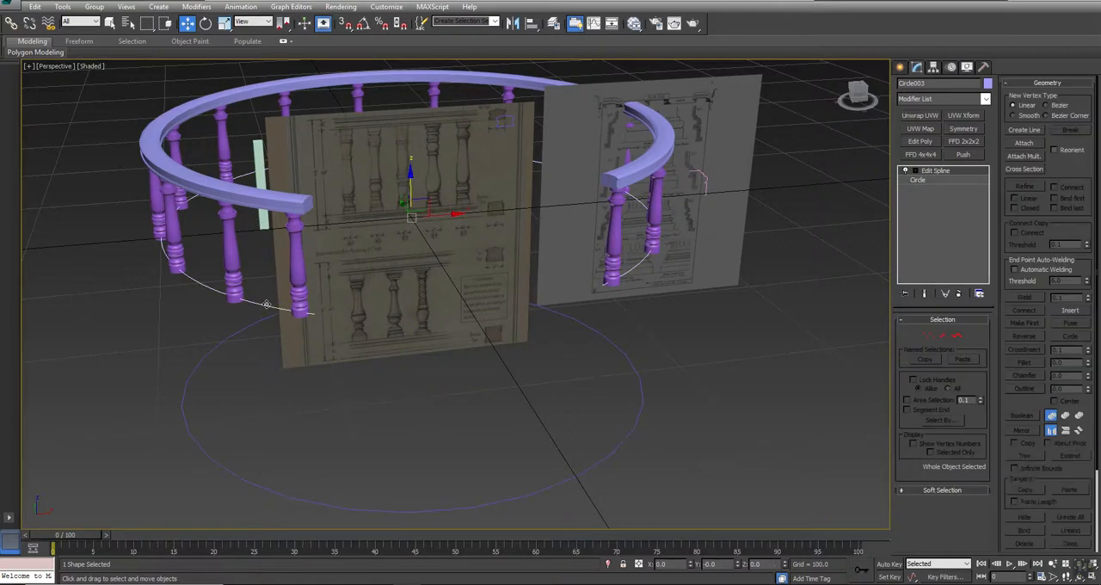
right_click(680, 338)
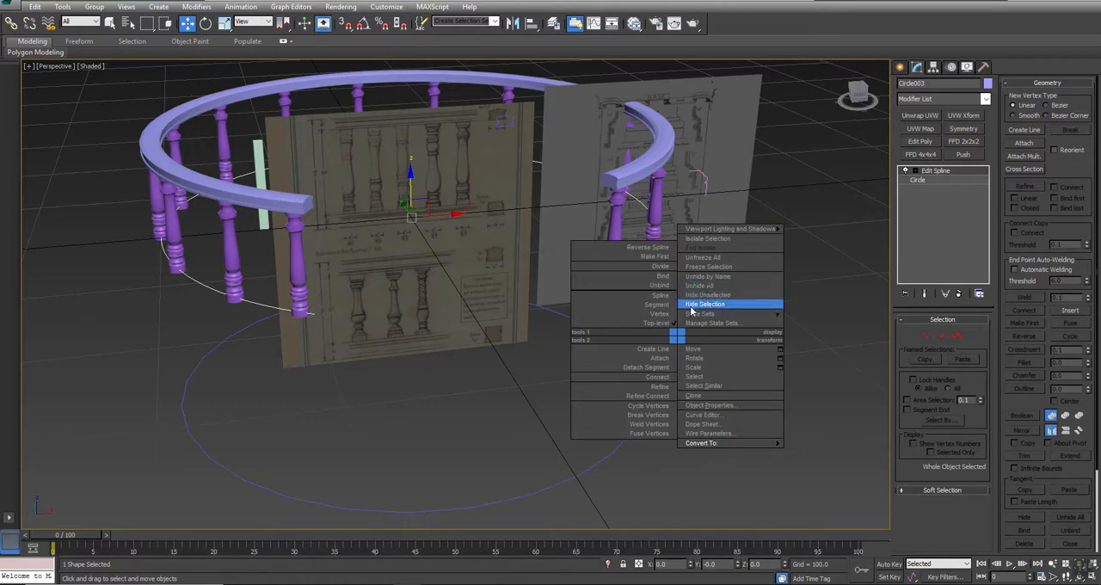
left_click(689, 307)
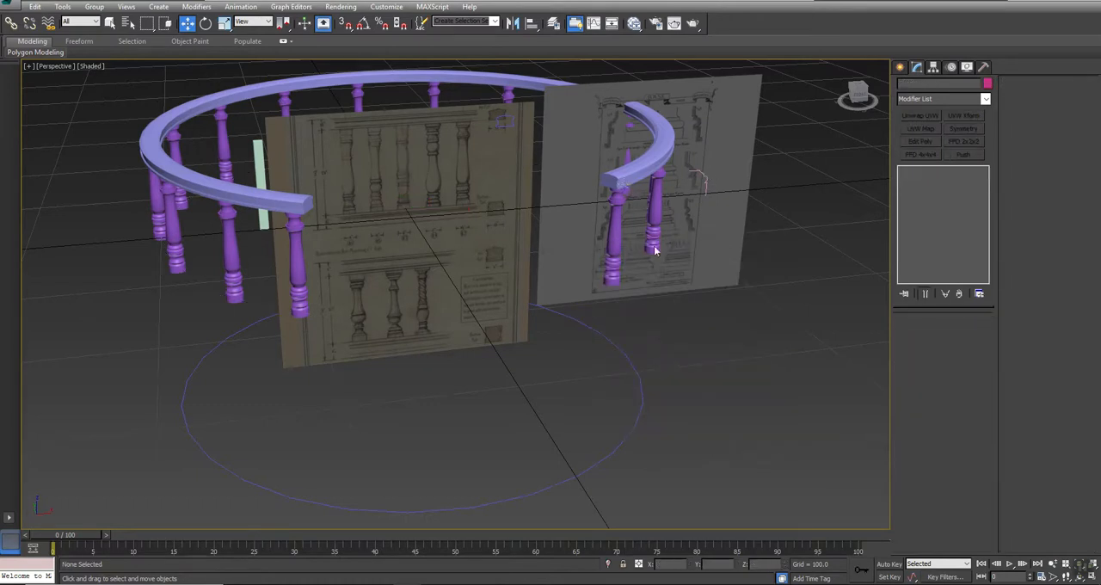
- Set the full circle's Z position to 0
left_click(626, 356)
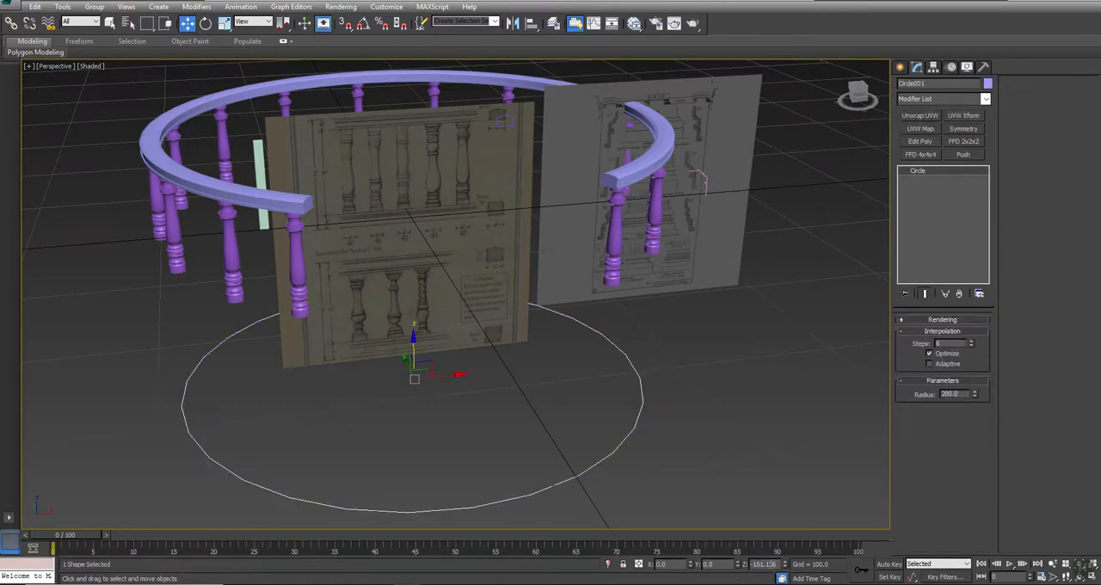
type("0")
key("Return")
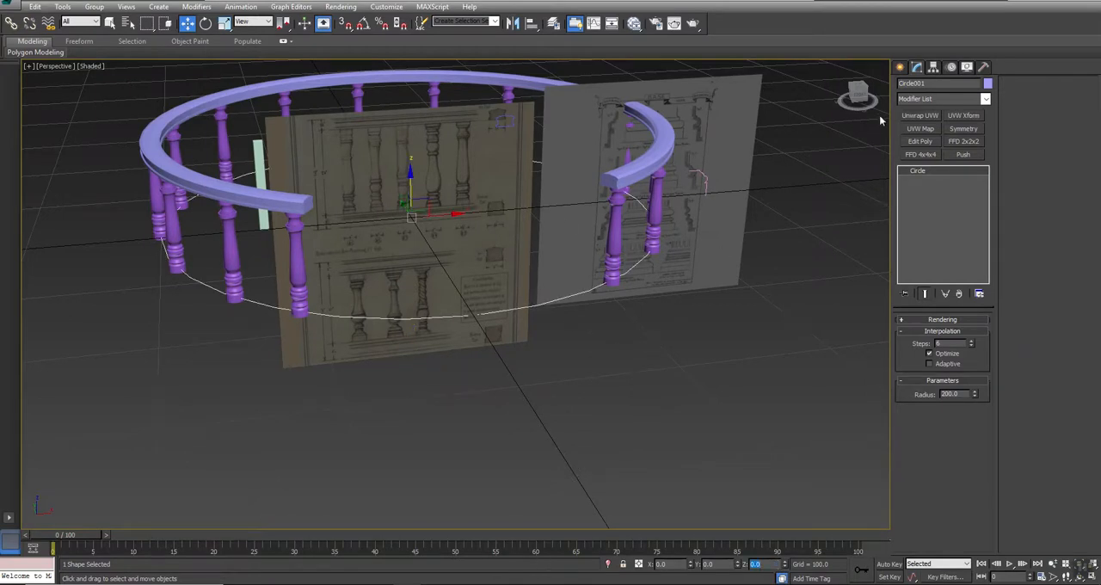
- Apply a Bevel Profile modifier to the circle, using the traced moulding line as its profile
left_click(932, 99)
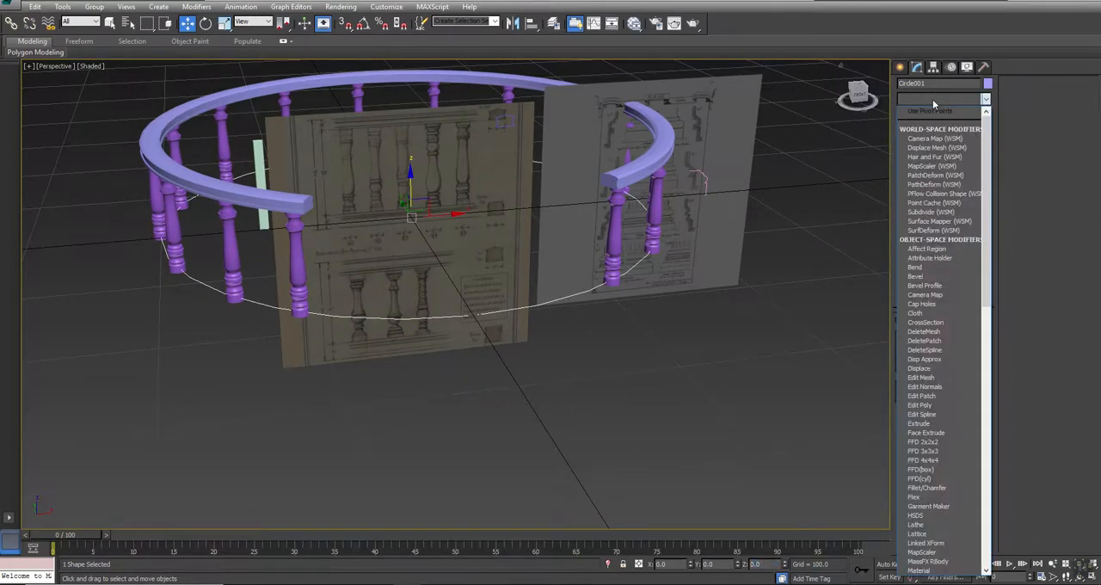
key("b")
left_click(920, 130)
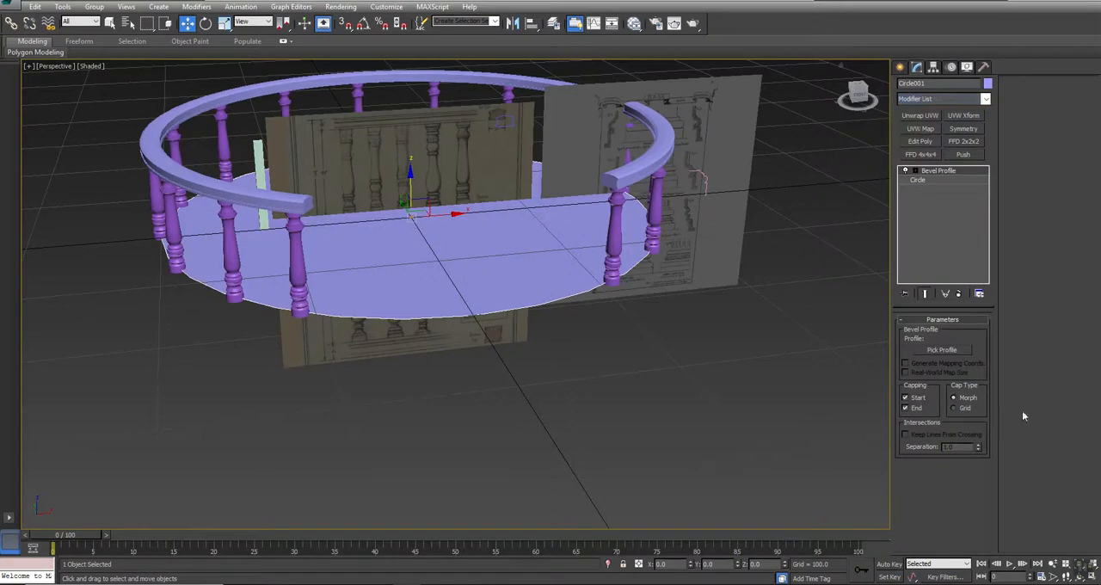
left_click(940, 350)
left_click(704, 176)
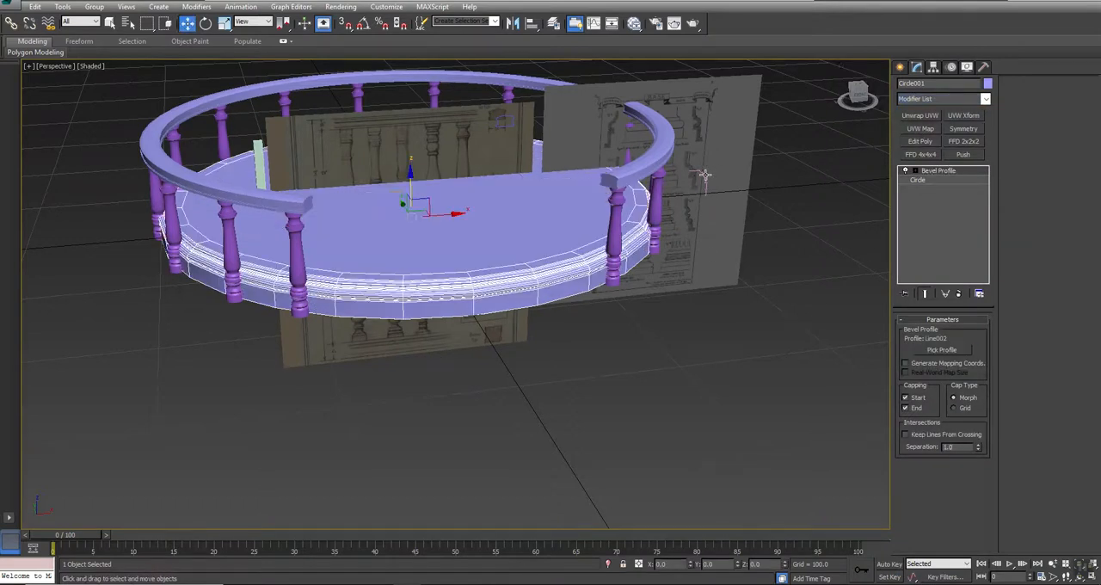
right_click(734, 318)
- Move the base's Profile Gizmo about 15 units along X so the moulding extends outside the ring of balusters
middle_click_drag(540, 317, 504, 305, "alt")
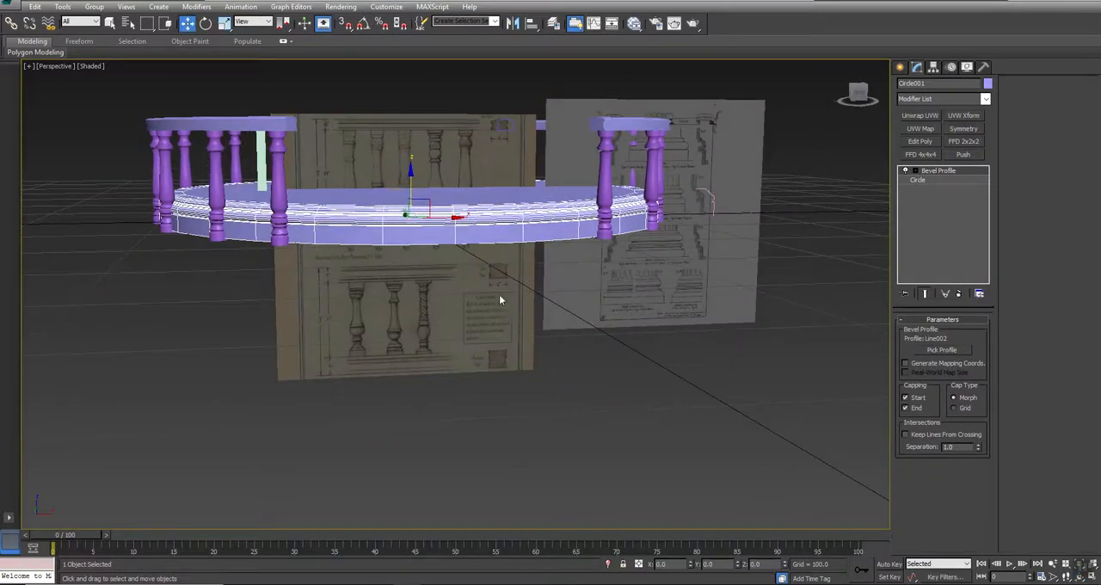
left_click(913, 171)
left_click(937, 181)
key("alt+w")
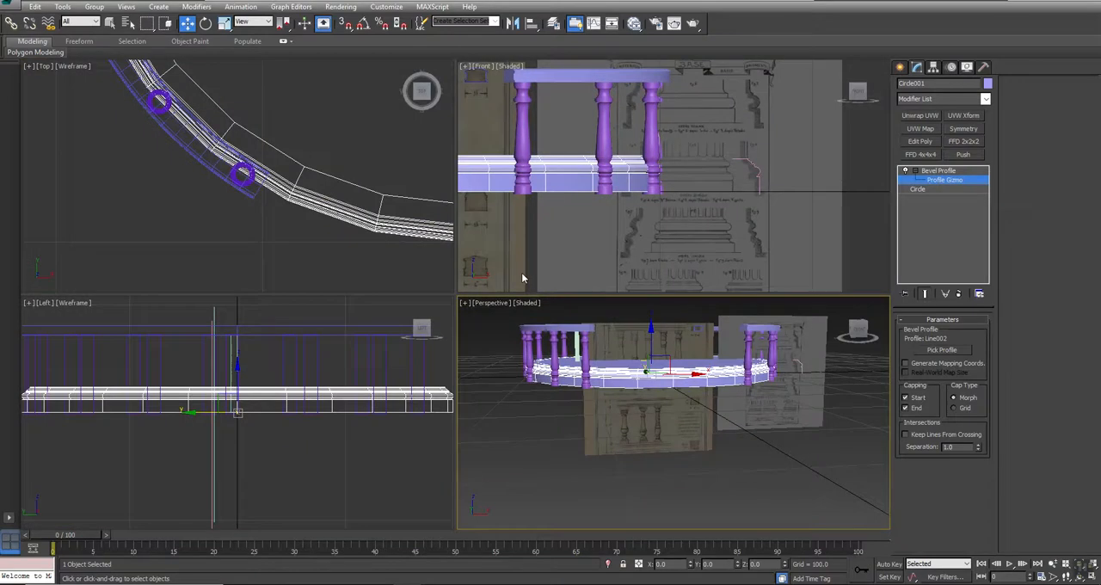
middle_click_drag(565, 214, 627, 235)
key("alt+w")
middle_click_drag(344, 315, 620, 315)
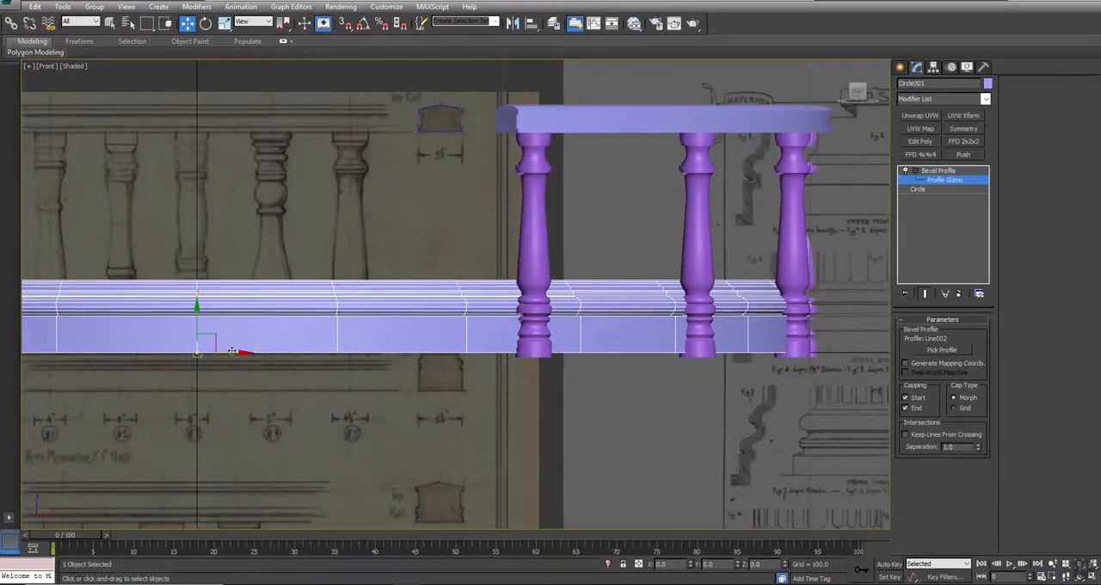
left_click_drag(232, 351, 278, 375)
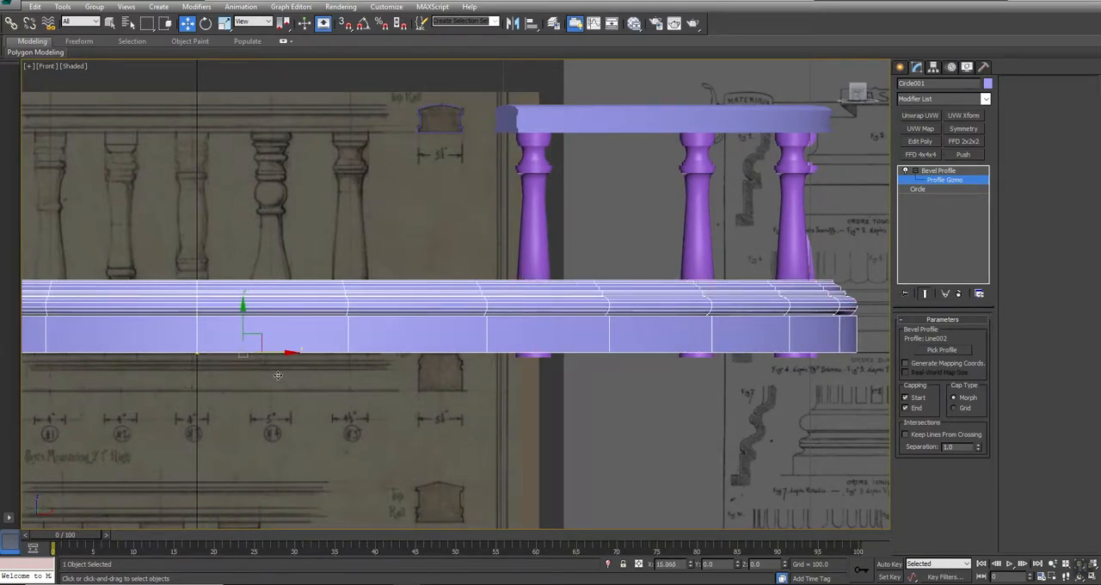
scroll(550, 378, "down", 8)
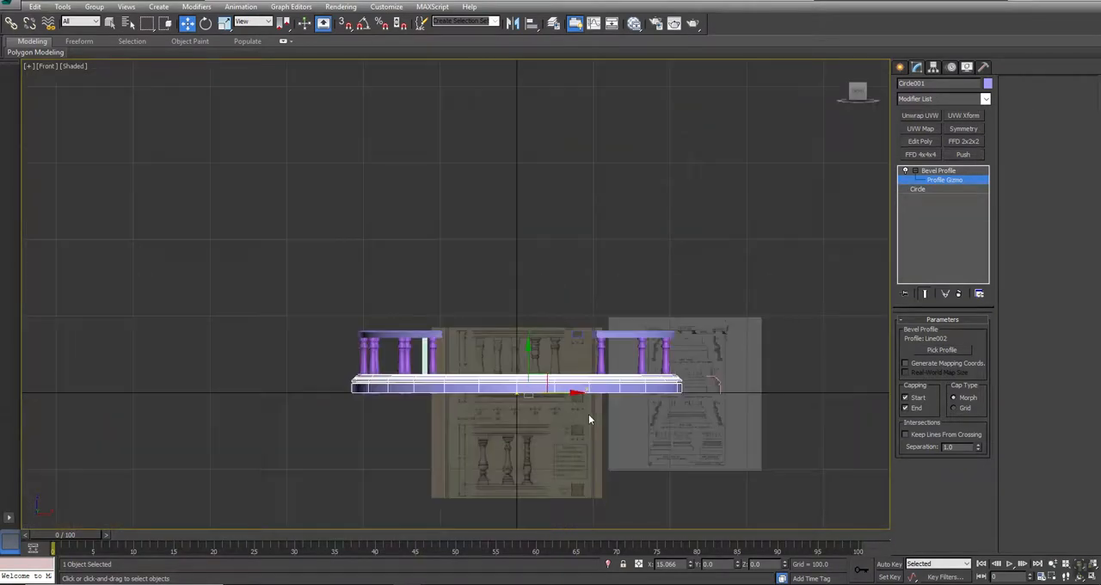
right_click(588, 409)
left_click(568, 402)
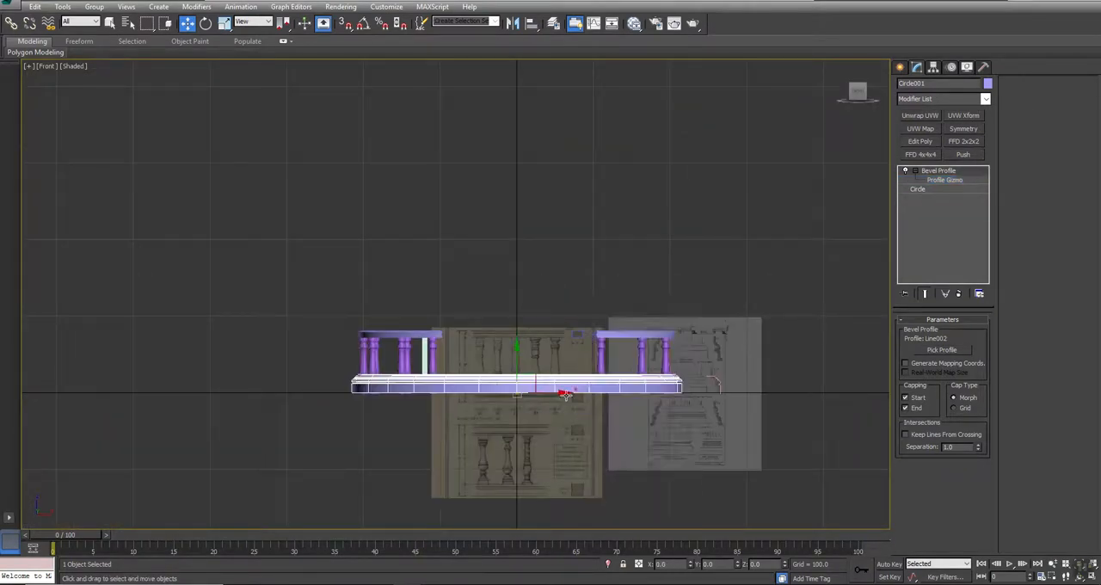
left_click(483, 433)
- Raise the balusters, top rail and rail profile shape together so they stand on top of the base
left_click_drag(789, 351, 790, 349)
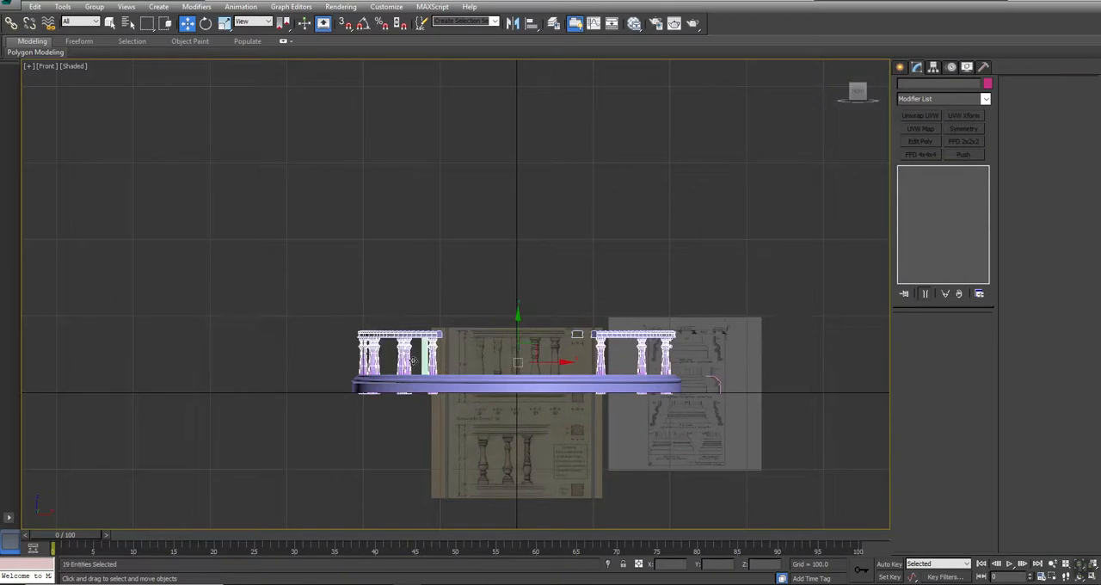
middle_click_drag(508, 366, 488, 349)
scroll(488, 349, "up", 5)
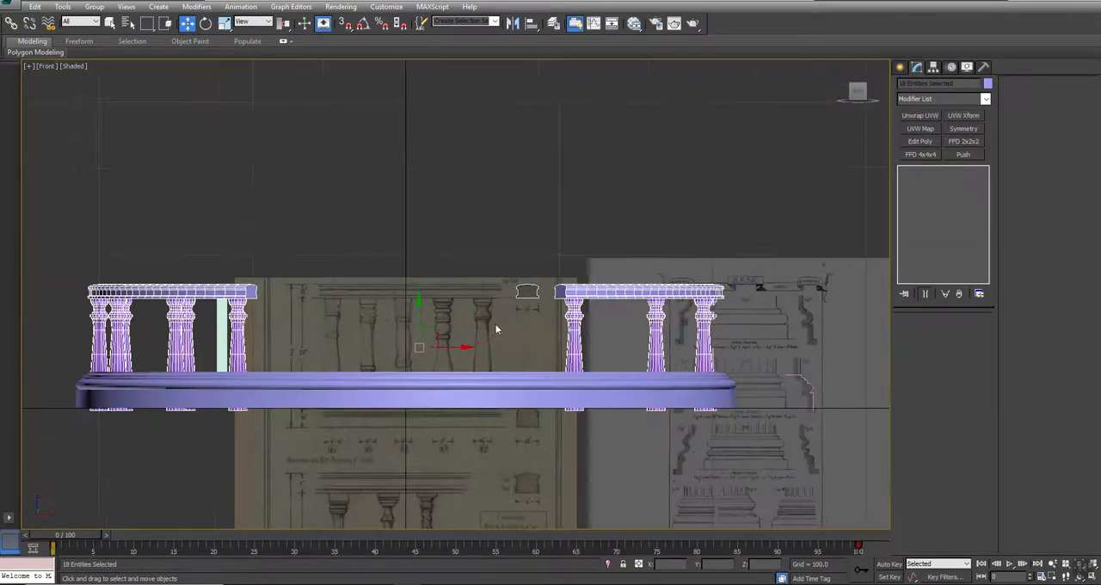
left_click_drag(421, 311, 418, 276)
left_click(611, 169)
- Set the base circle's interpolation steps to 12
key("alt+w")
middle_click_drag(741, 402, 736, 421)
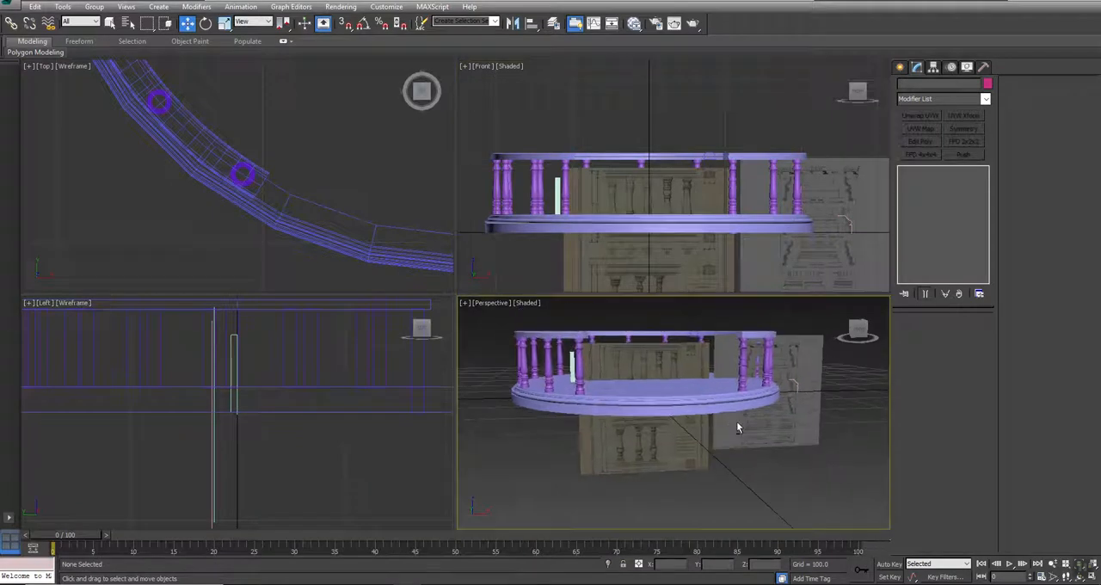
key("alt+w")
middle_click_drag(393, 316, 420, 315, "alt")
left_click(543, 302)
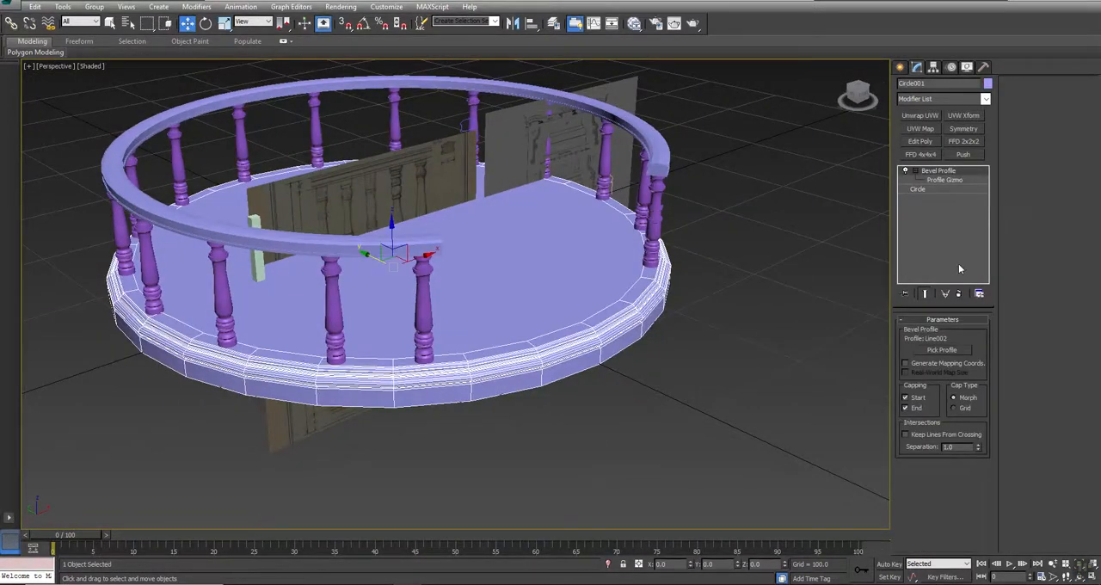
left_click(916, 189)
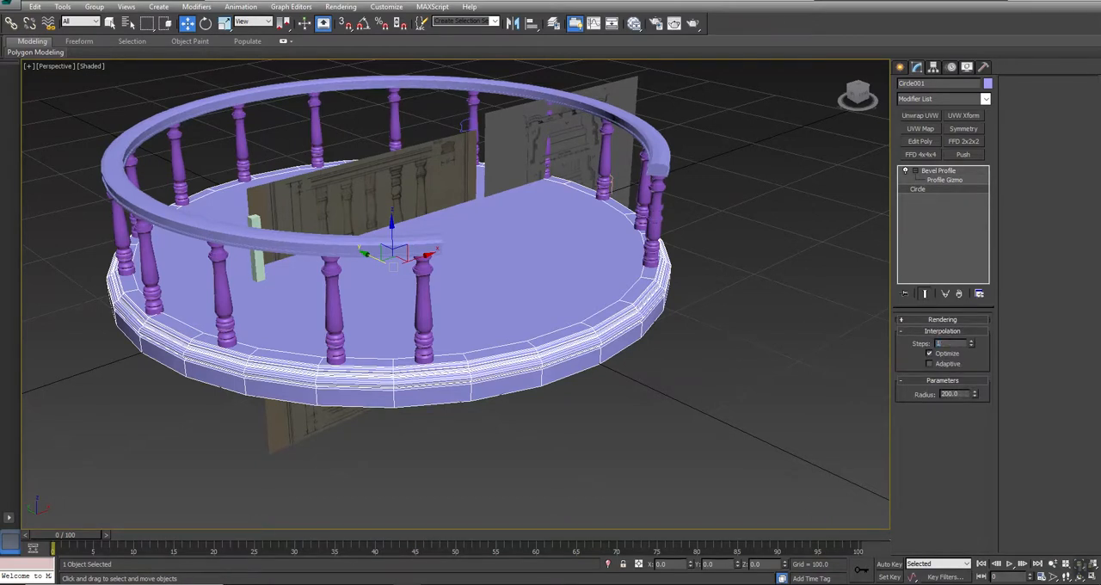
key("Return")
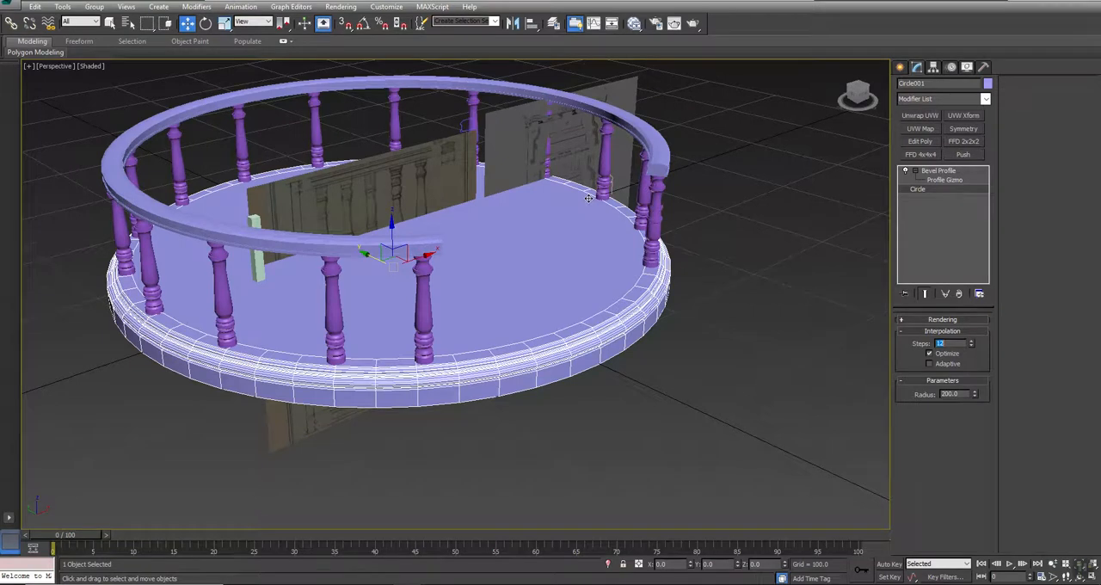
- Hide the two reference drawing planes, keeping the balustrade, base and profile shapes visible
middle_click_drag(588, 197, 587, 261)
middle_click_drag(518, 358, 497, 339, "alt")
key("w")
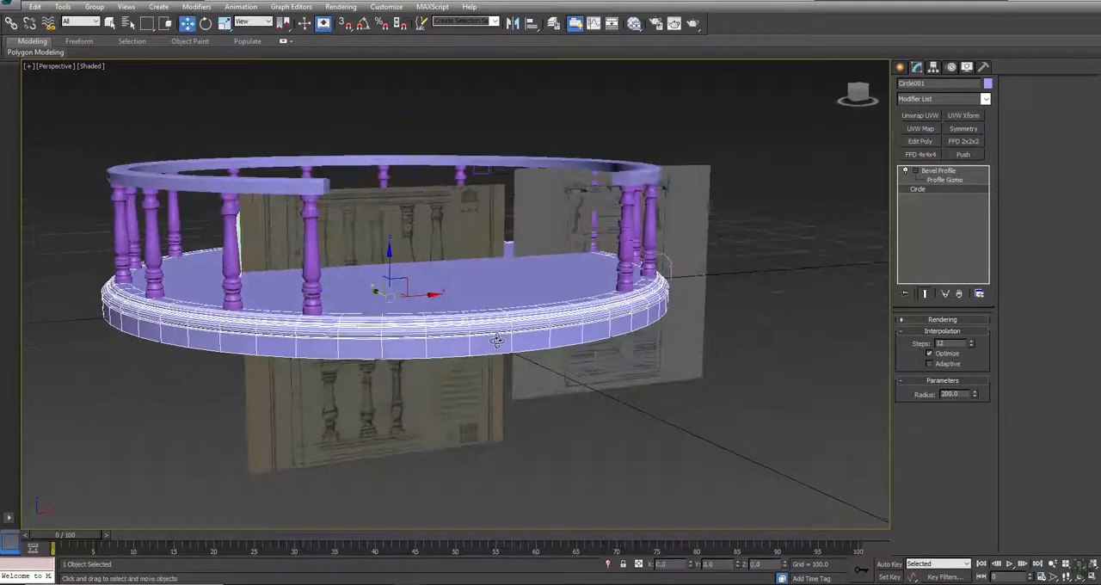
scroll(497, 340, "down", 5)
left_click_drag(268, 171, 607, 383)
right_click(737, 325)
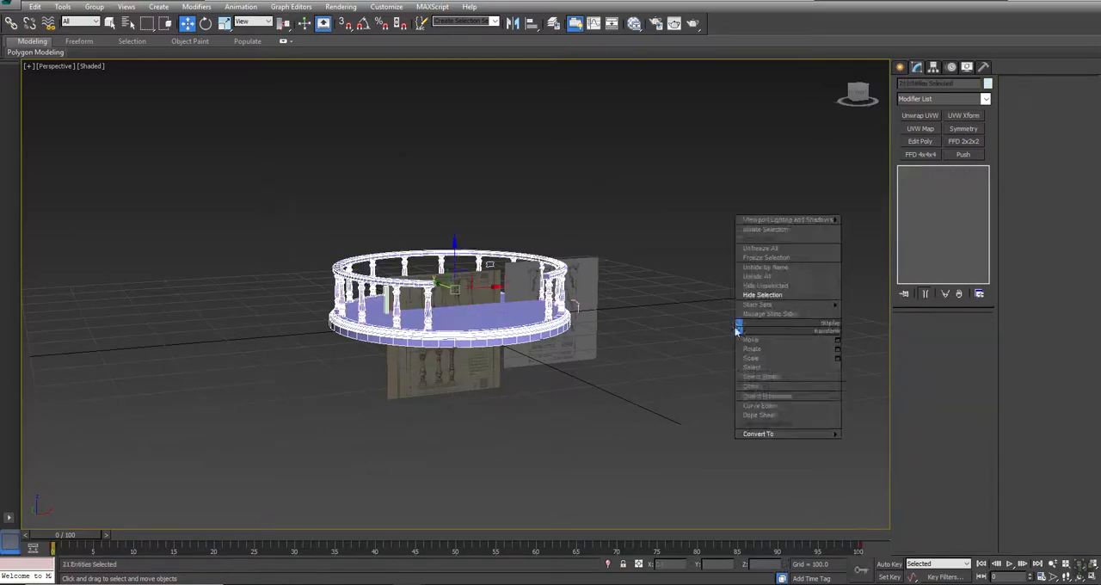
left_click(756, 285)
left_click(493, 343)
scroll(495, 331, "up", 5)
- Hide the base moulding profile line, the rail profile shape and the pale green post
middle_click_drag(505, 334, 434, 360, "alt")
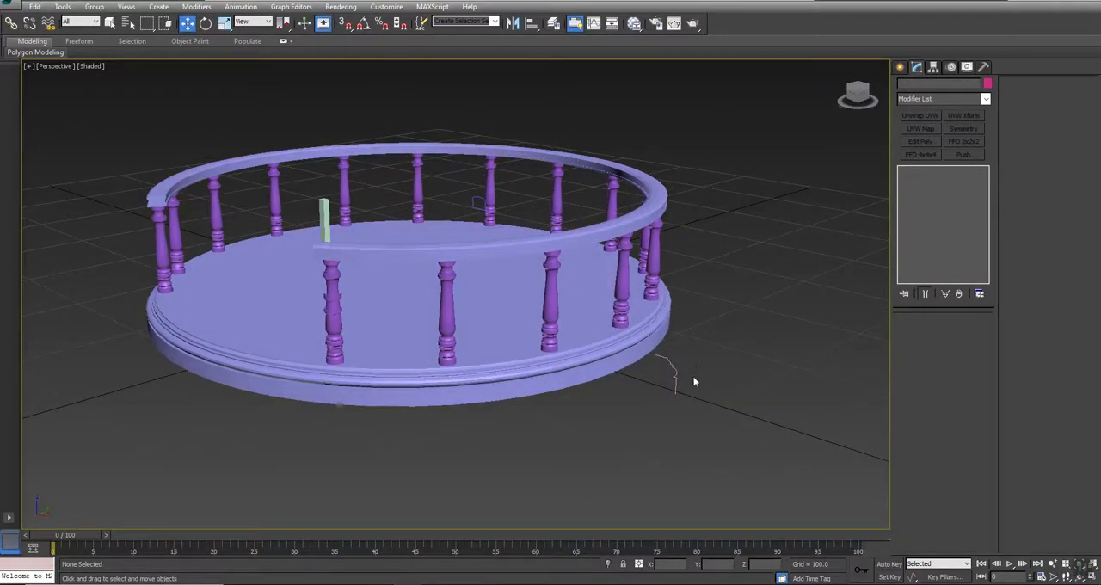
left_click(676, 379)
right_click(676, 461)
left_click(708, 432)
left_click(481, 203)
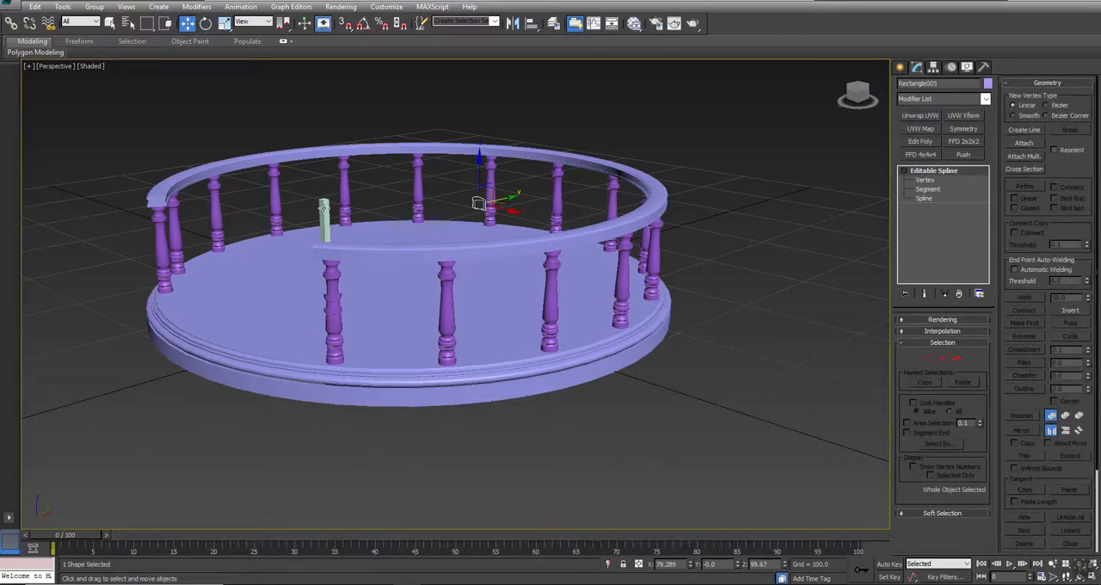
left_click(324, 211, "ctrl")
right_click(674, 446)
left_click(692, 417)
- Delete the stray Post00 geometry overlapping the baluster at the rail's open end
mouse_move(404, 378)
middle_mouse_down("alt")
mouse_move(388, 364)
mouse_move(461, 370)
mouse_move(408, 392)
middle_mouse_up("alt")
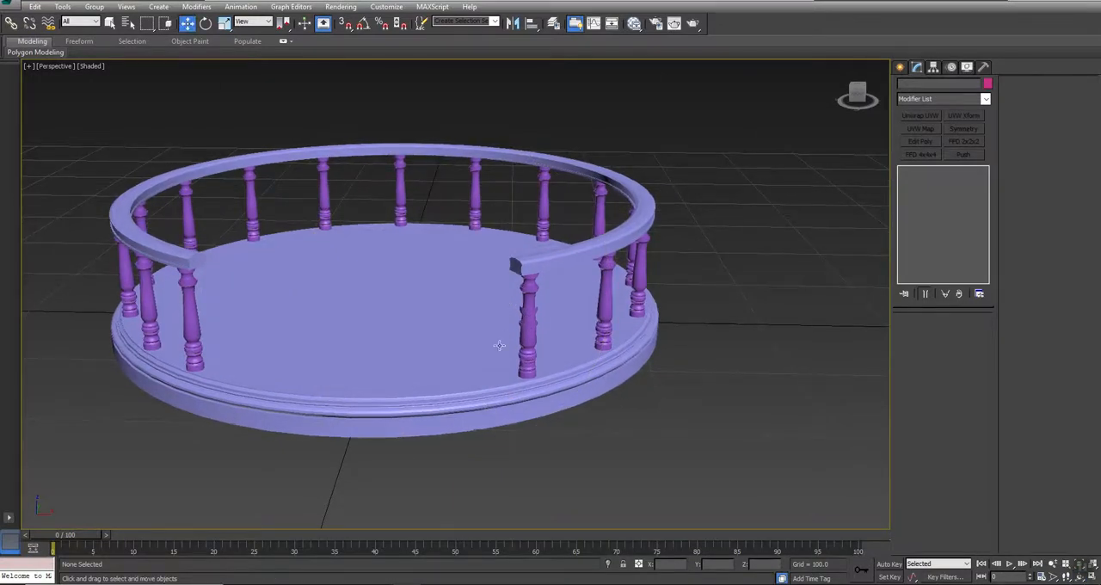
scroll(500, 344, "up", 6)
scroll(514, 351, "down", 2)
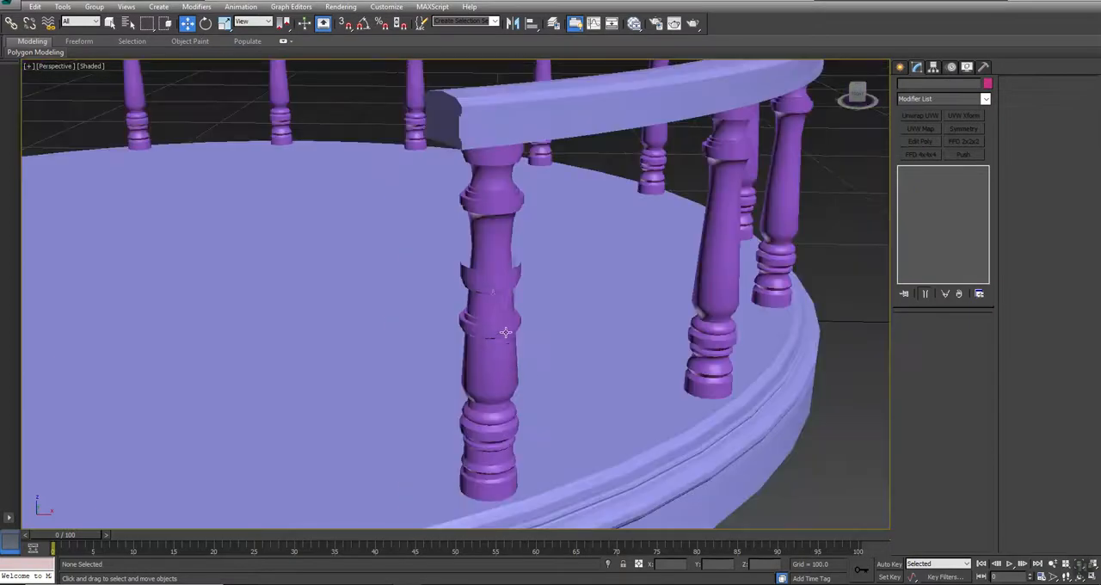
left_click(494, 282)
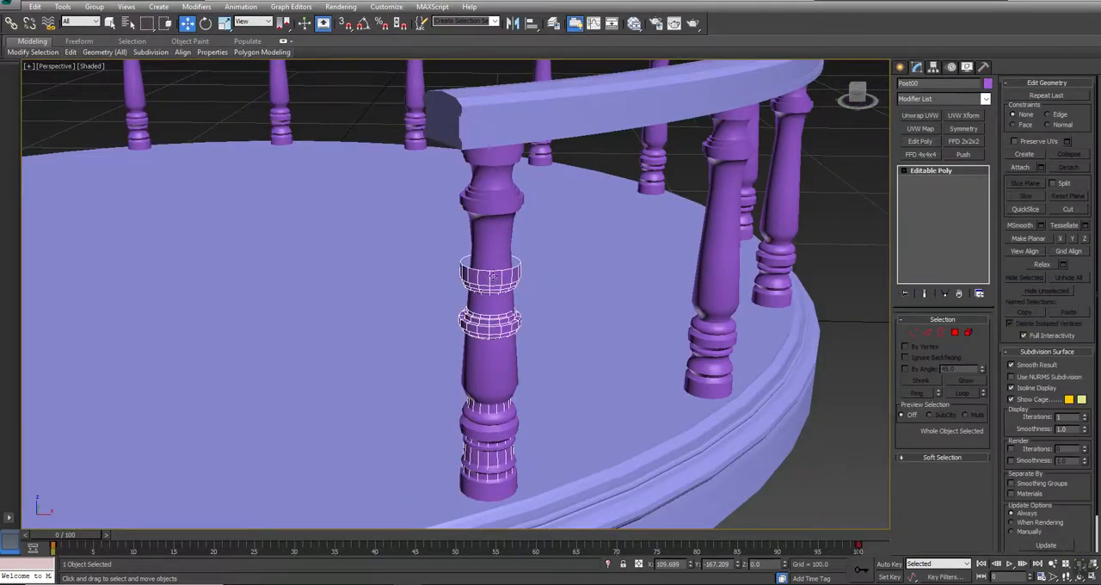
right_click(502, 275)
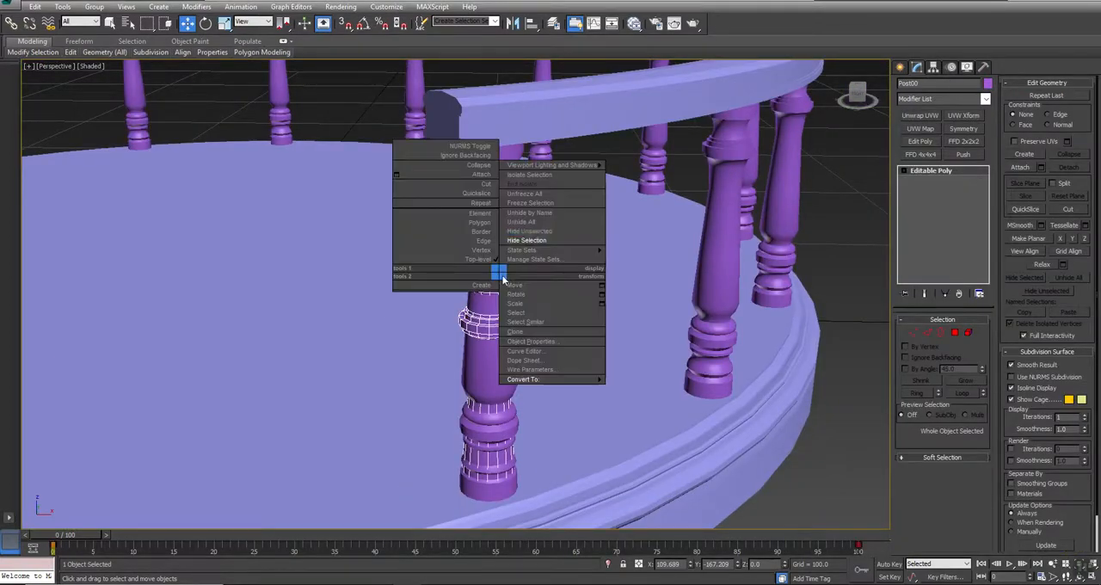
left_click(532, 239)
scroll(516, 356, "down", 7)
left_click(577, 290)
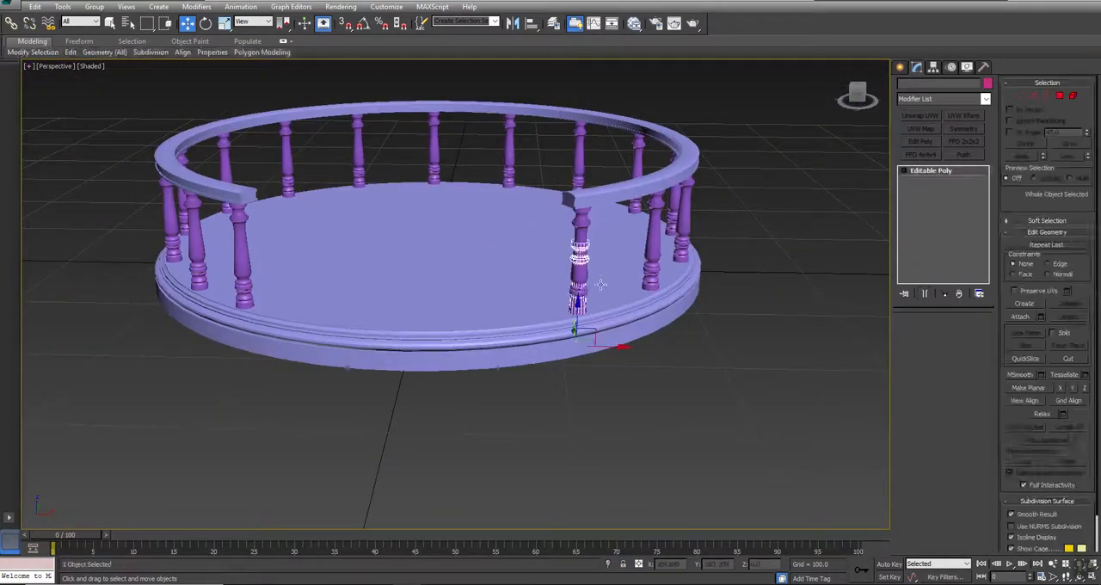
key("Delete")
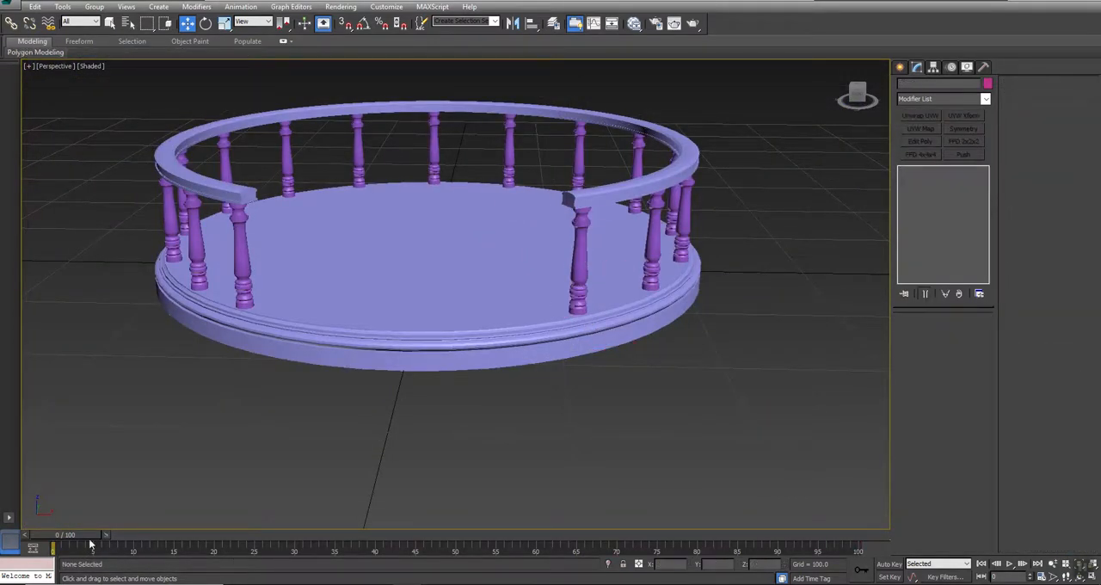
middle_click_drag(480, 215, 479, 266, "alt")
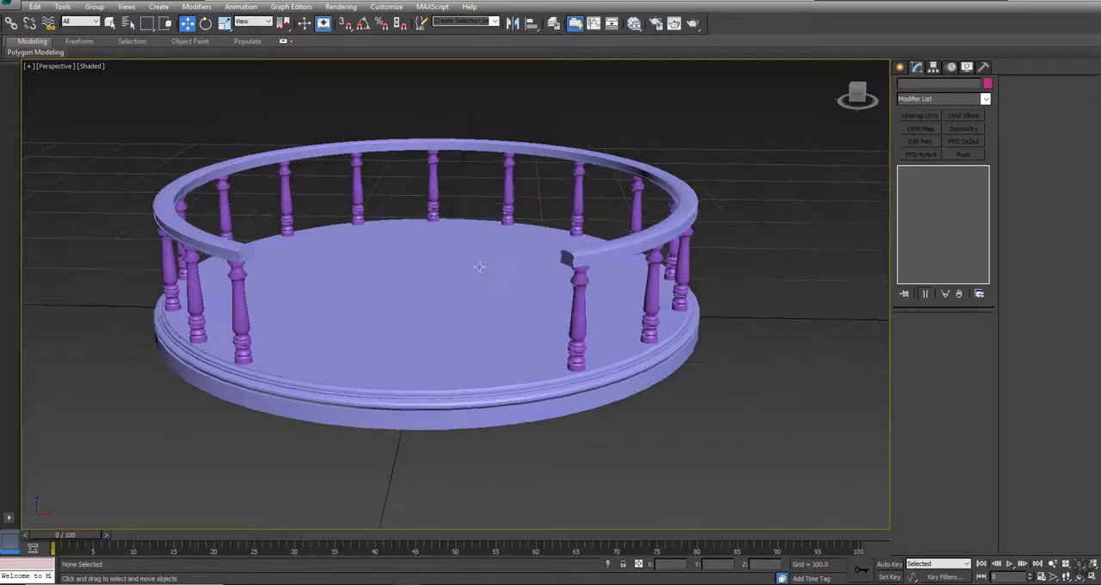
left_click(431, 307)
middle_click_drag(432, 307, 482, 465, "alt")
key("w")
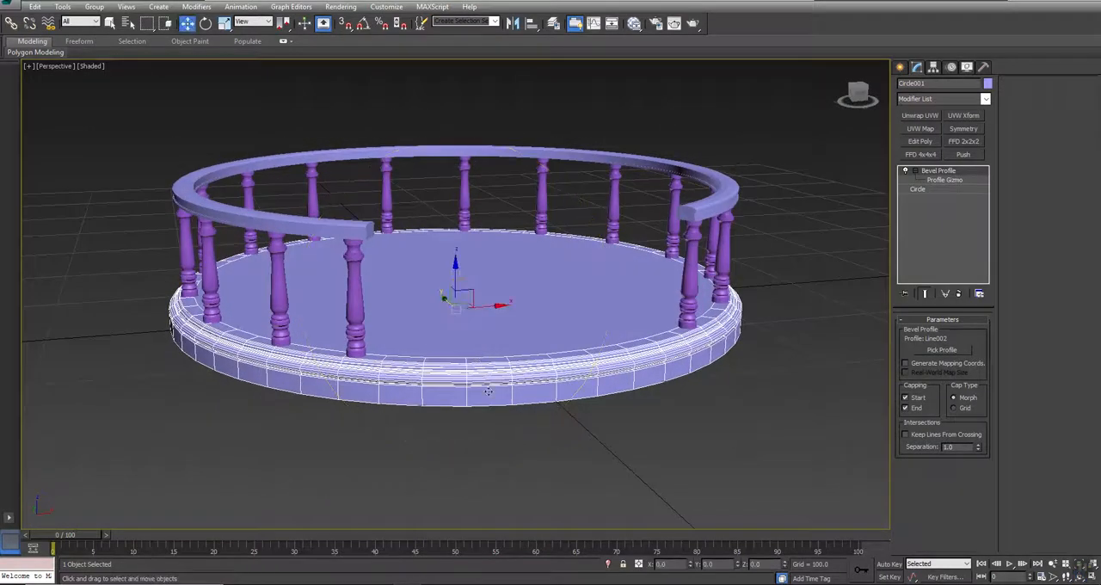
left_click(482, 469)
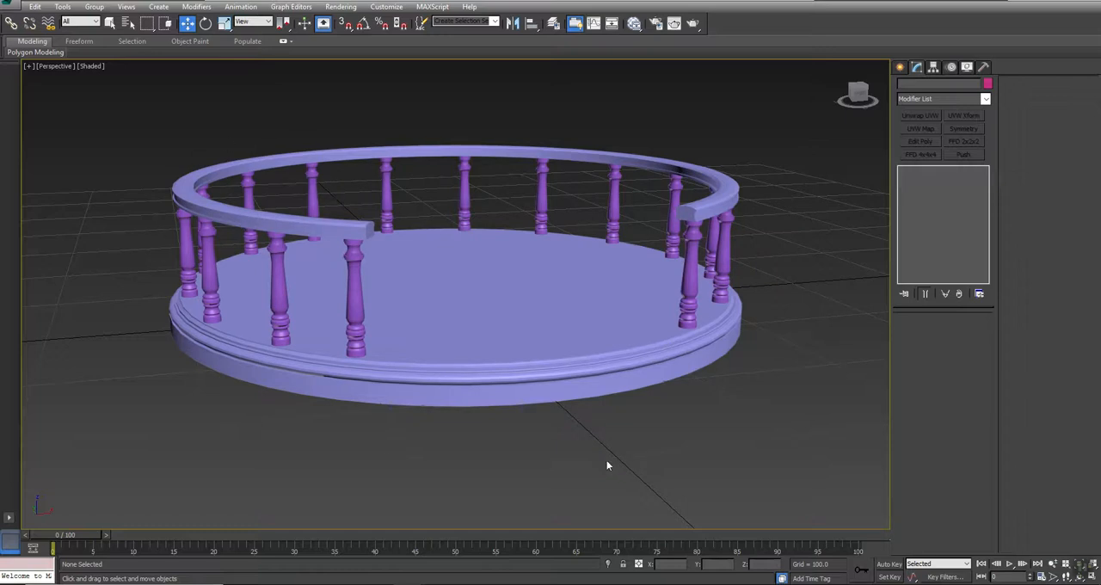
left_click(540, 303)
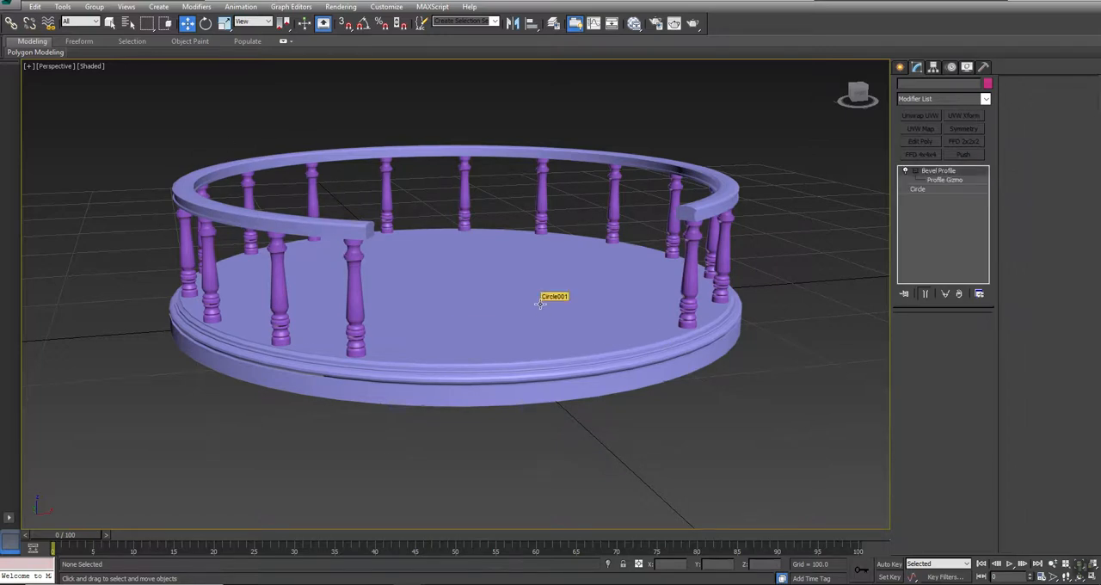